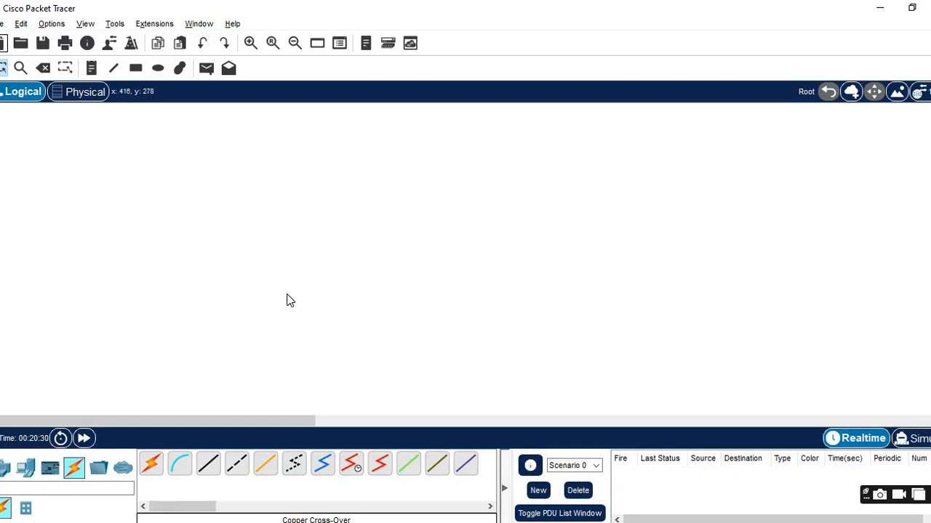
- Place three PCs in the empty workspace: two stacked vertically on the left side and one on the upper right
left_click(25, 468)
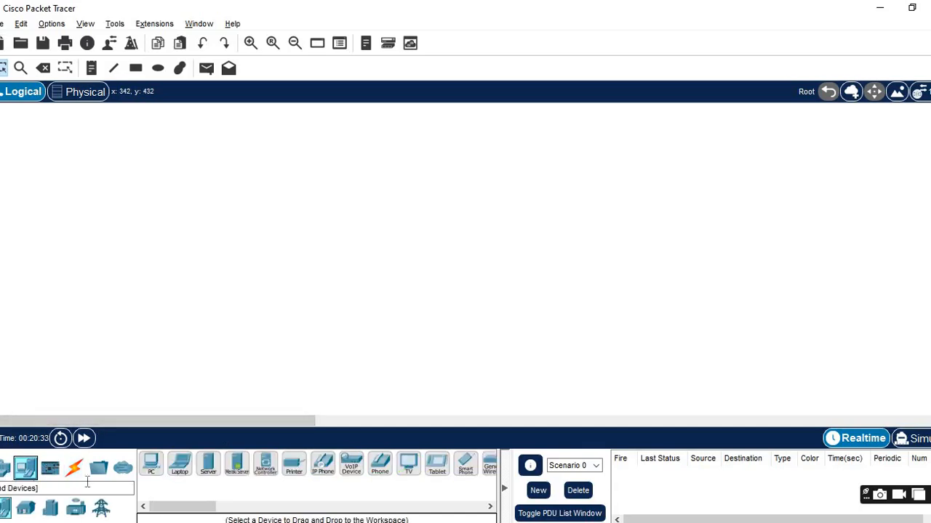
left_click(149, 472)
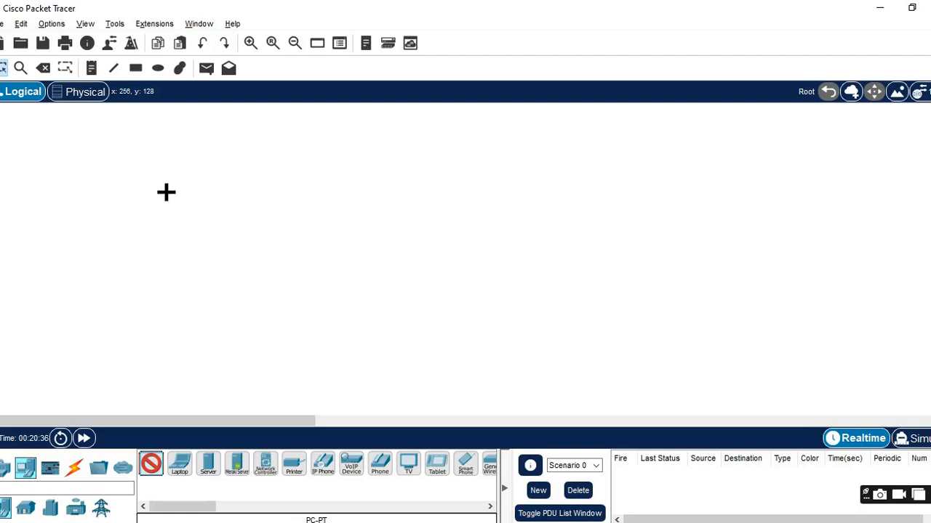
left_click(170, 177)
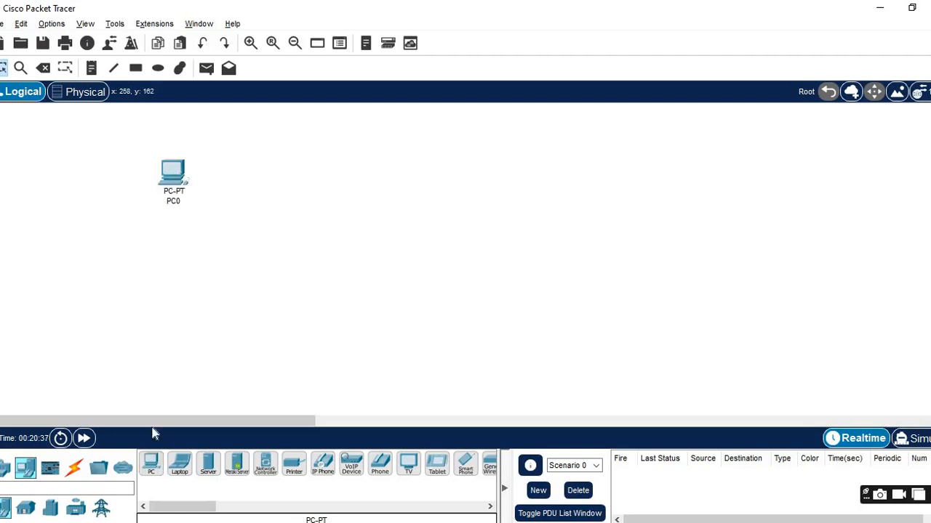
left_click(150, 469)
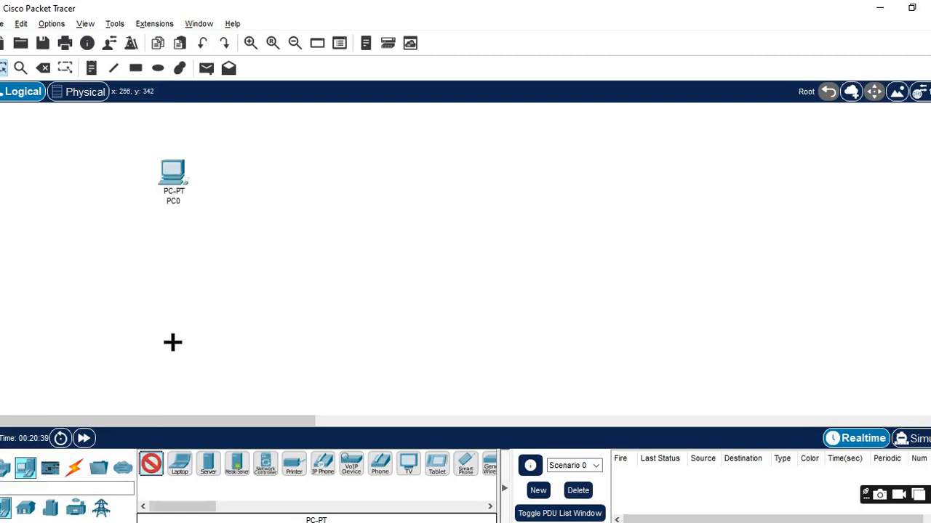
left_click(170, 331)
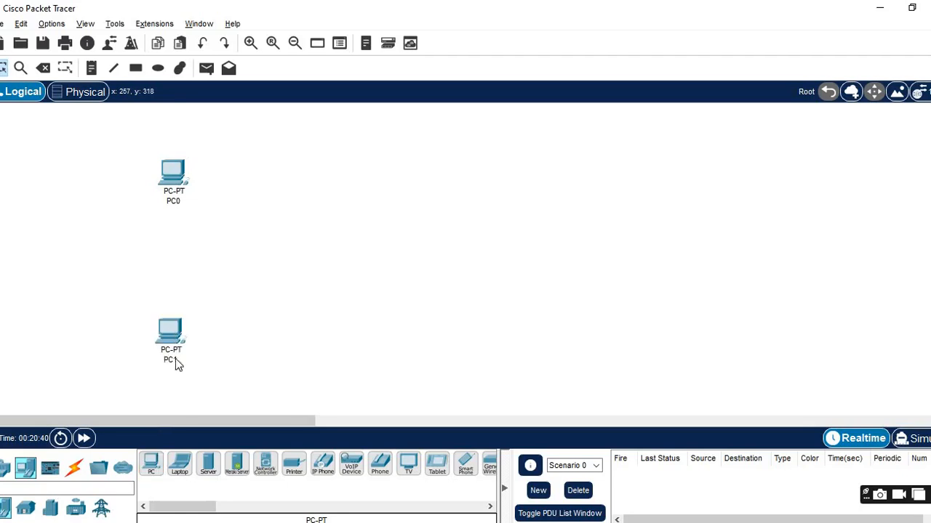
left_click(153, 466)
left_click(671, 165)
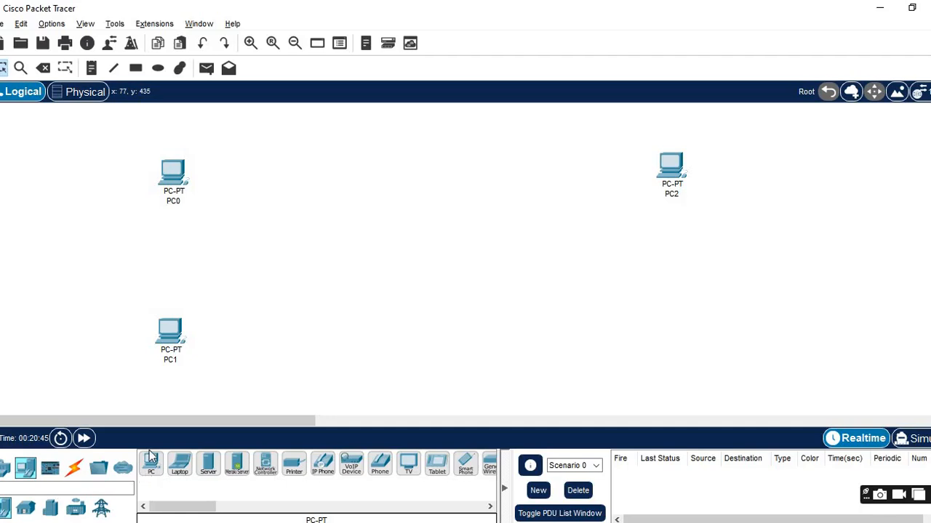
- Shift PC0 and PC1 inward, add a fourth PC below PC2, and nudge PC2 into line above it
left_click_drag(176, 169, 257, 144)
left_click_drag(172, 341, 242, 354)
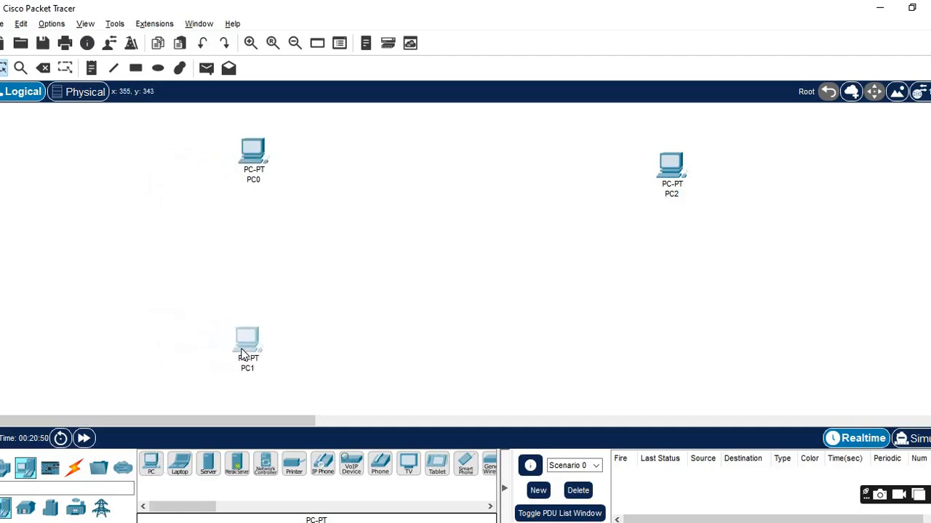
left_click(151, 465)
left_click(664, 356)
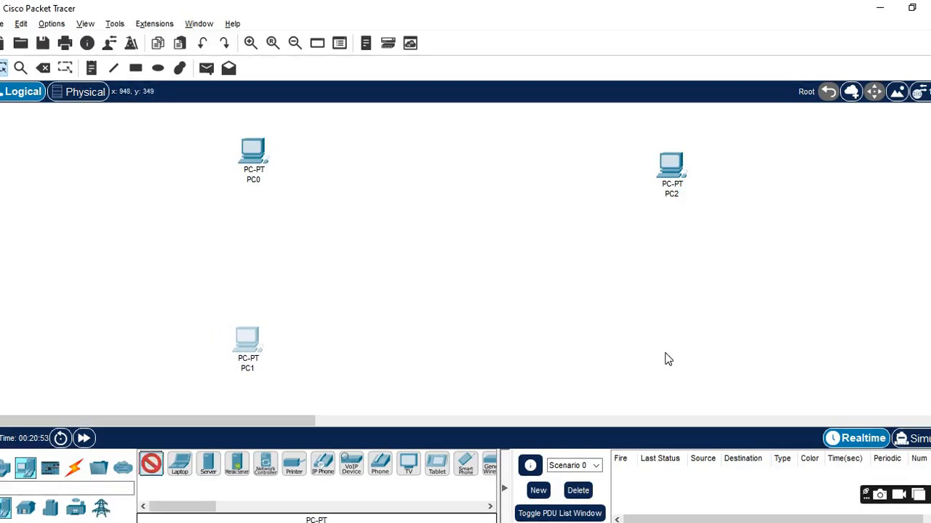
left_click_drag(670, 166, 658, 162)
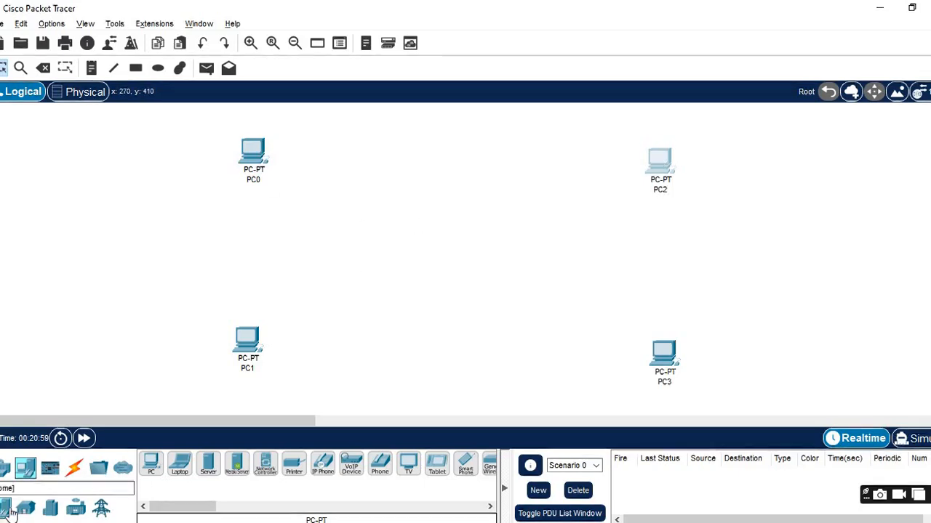
- Place two 2960 switches between the PC columns, one in the upper row and one in the lower row
left_click(4, 472)
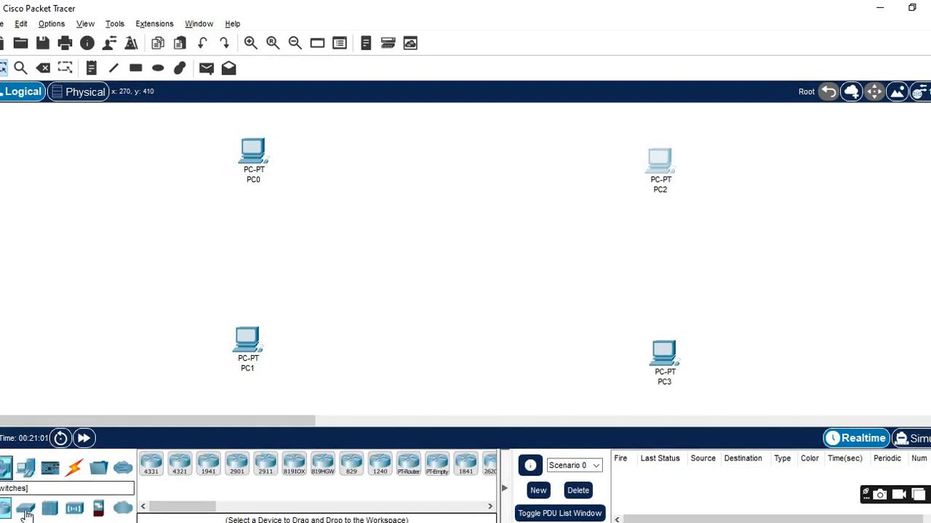
left_click(26, 507)
left_click(151, 465)
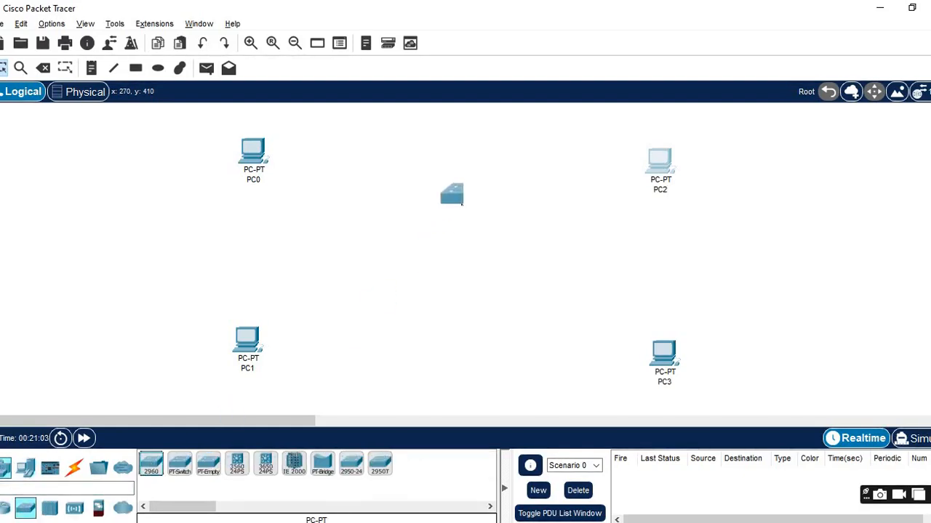
left_click(458, 180)
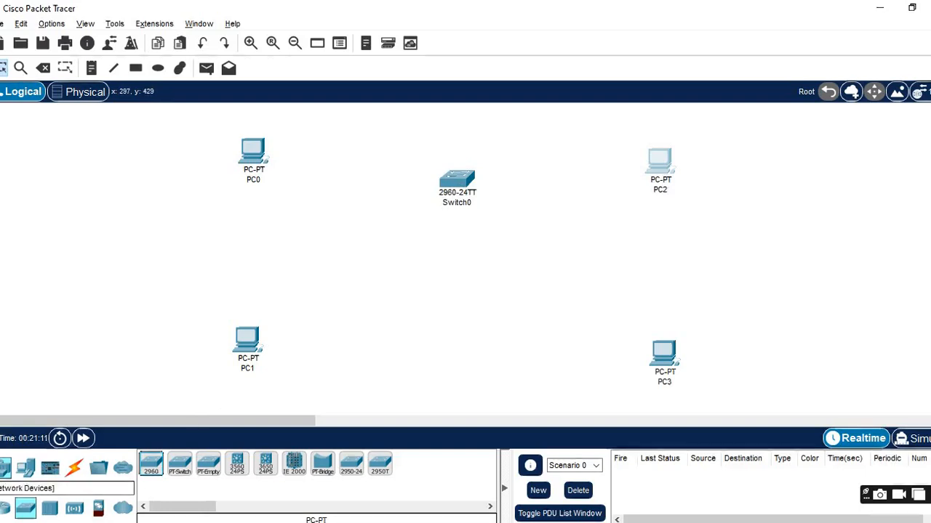
left_click(161, 461)
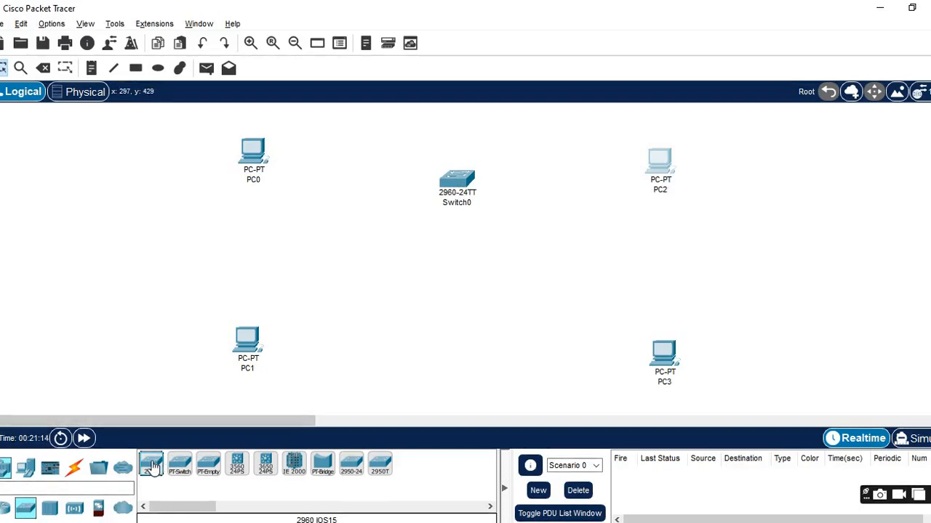
left_click(454, 322)
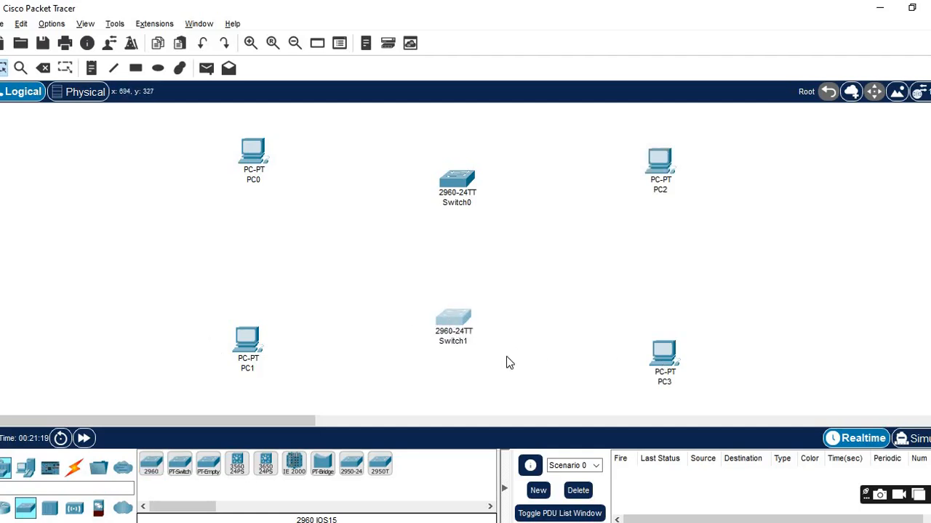
left_click(263, 155)
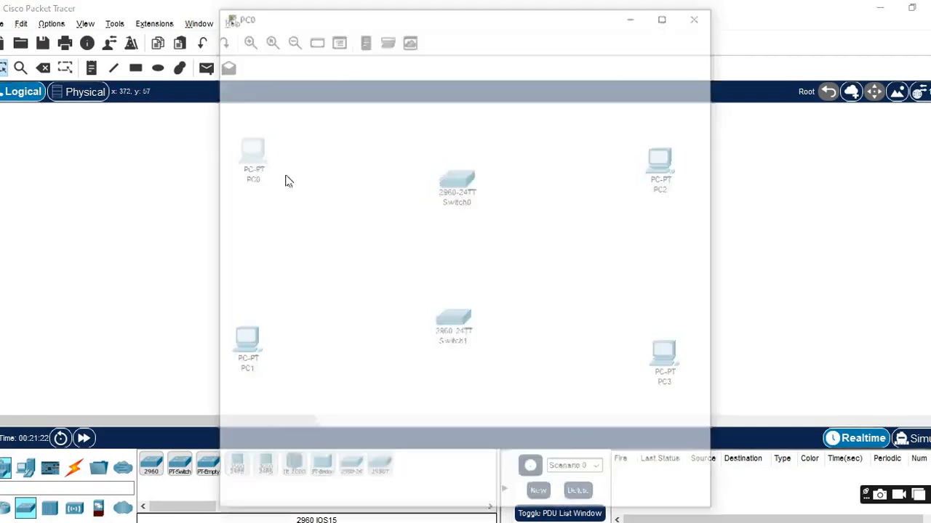
left_click(698, 16)
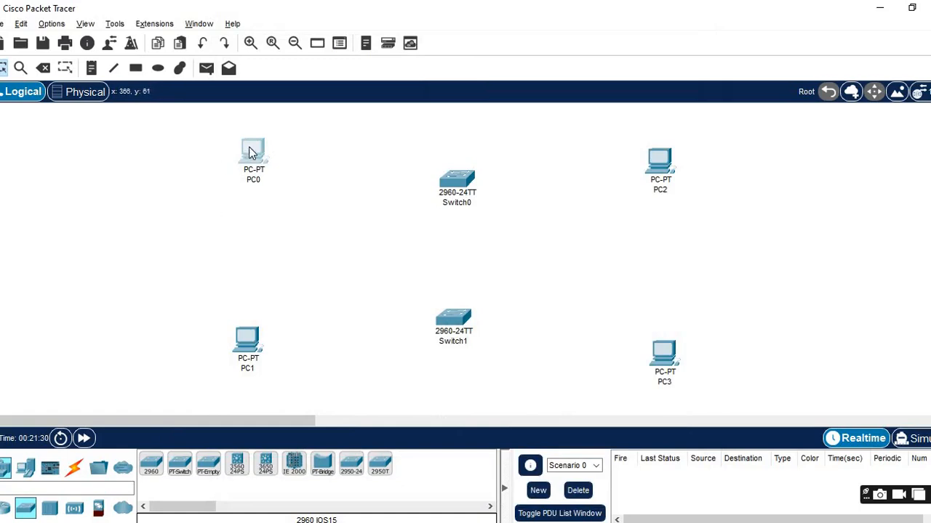
- Connect PC0's FastEthernet0 to Switch0's FastEthernet0/1 with a copper straight-through cable
mouse_move(250, 152)
left_click(73, 468)
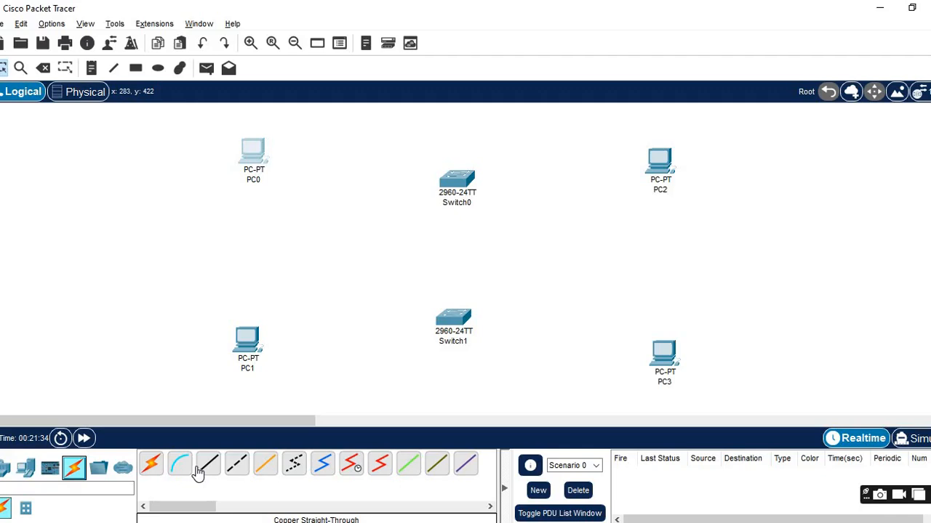
left_click(205, 467)
left_click(262, 151)
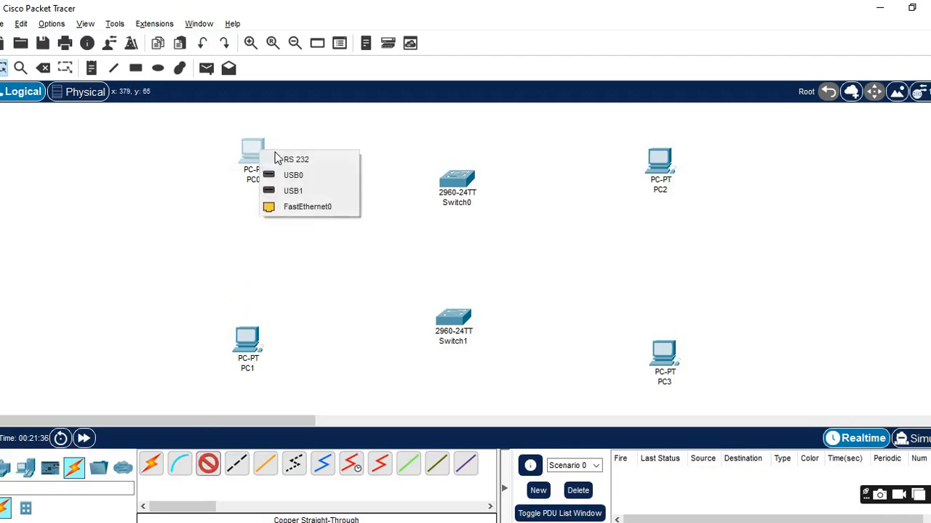
left_click(342, 207)
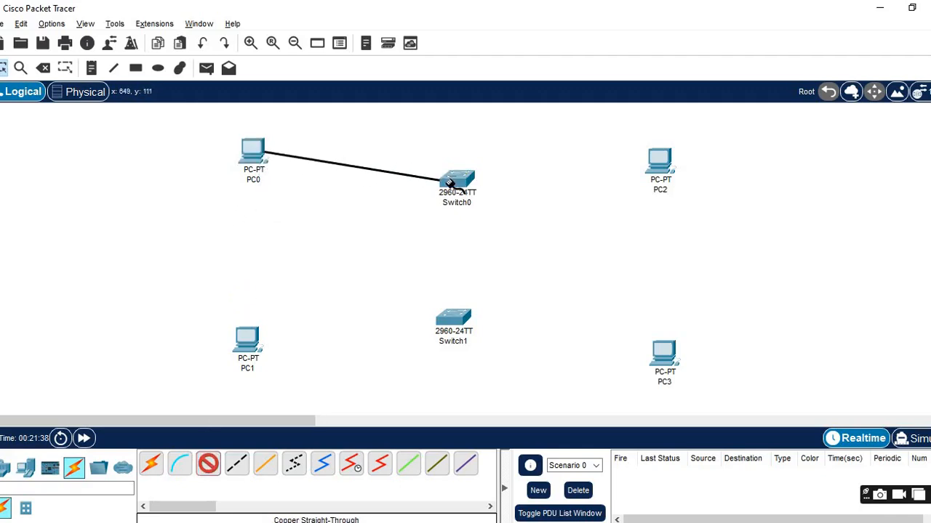
left_click(451, 181)
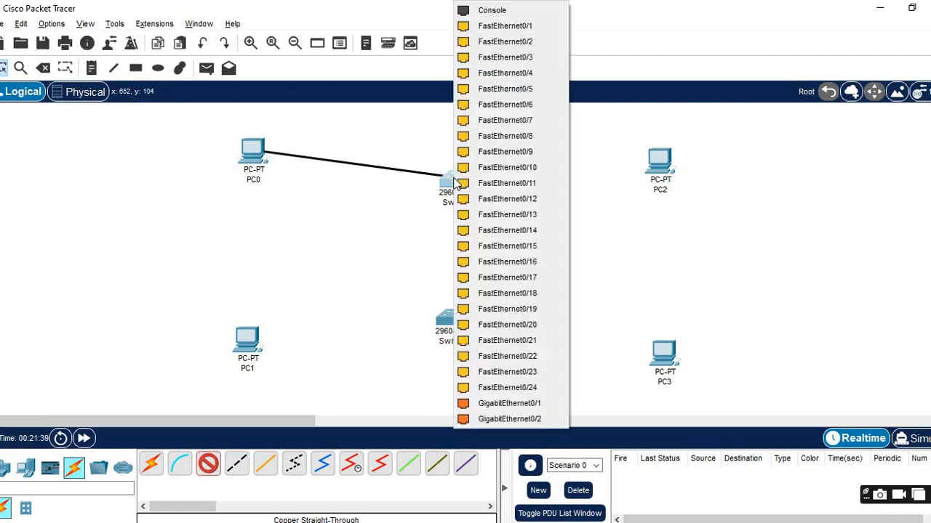
left_click(507, 28)
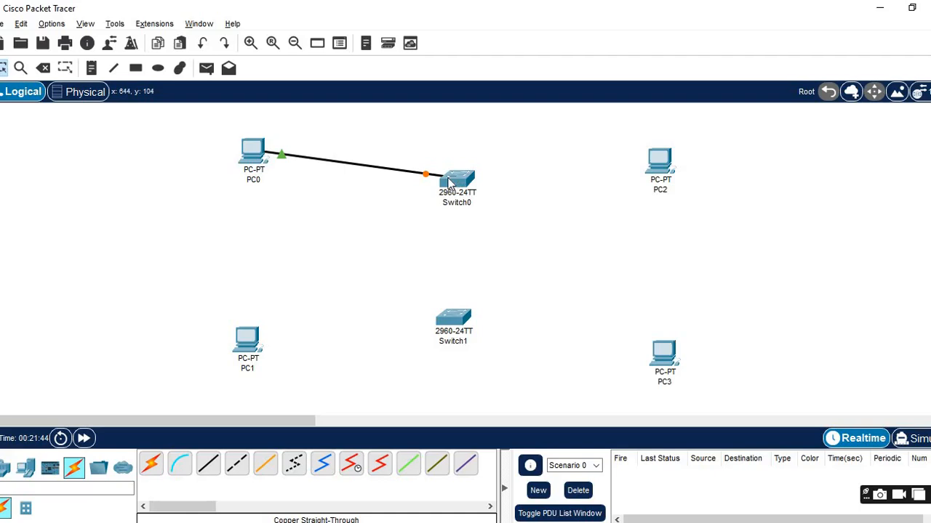
- Connect PC2's FastEthernet0 to the first free FastEthernet port on Switch0 with a copper straight-through cable
mouse_move(452, 187)
left_click(208, 463)
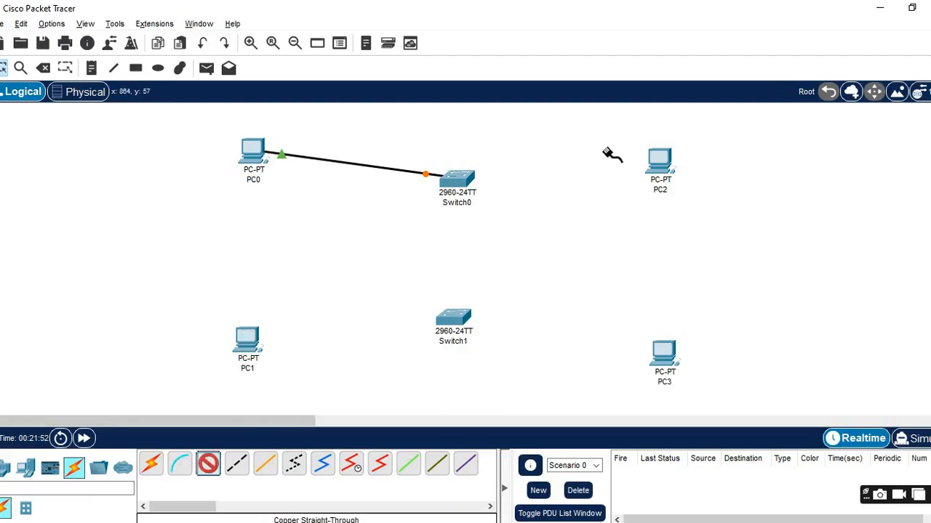
left_click(664, 166)
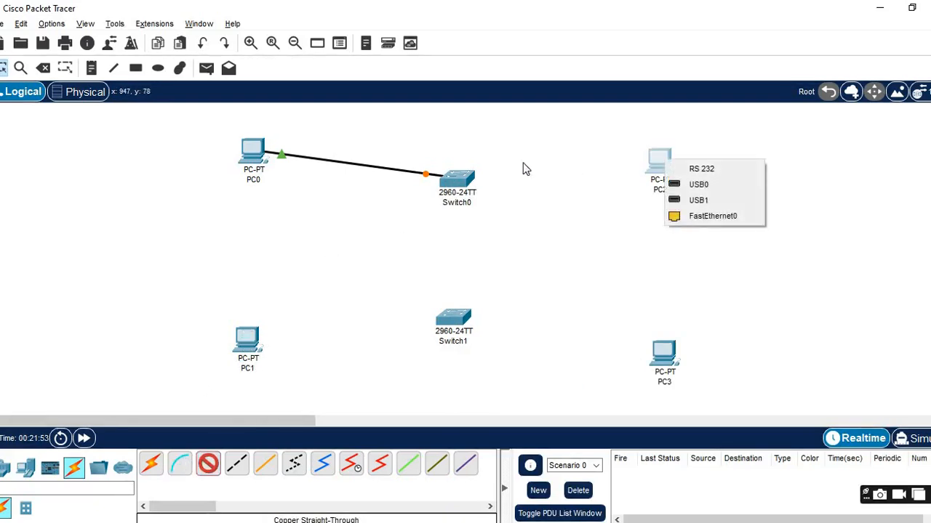
left_click(729, 222)
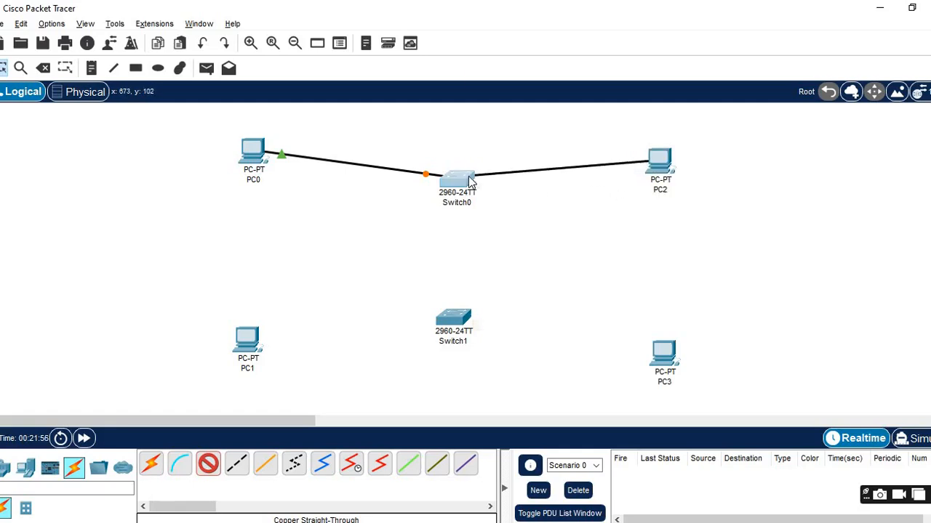
left_click(469, 182)
left_click(503, 26)
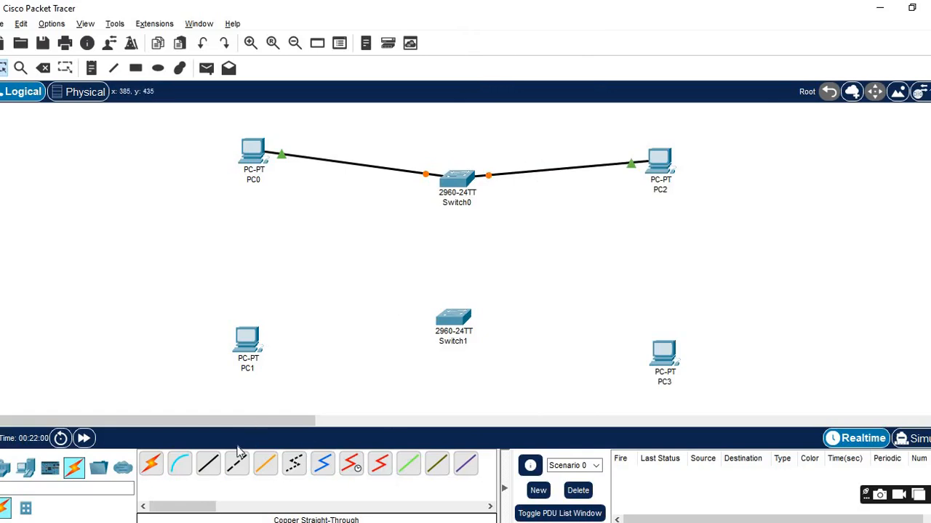
- Connect PC1's FastEthernet0 to Switch1's FastEthernet0/1 with a copper straight-through cable
left_click(208, 473)
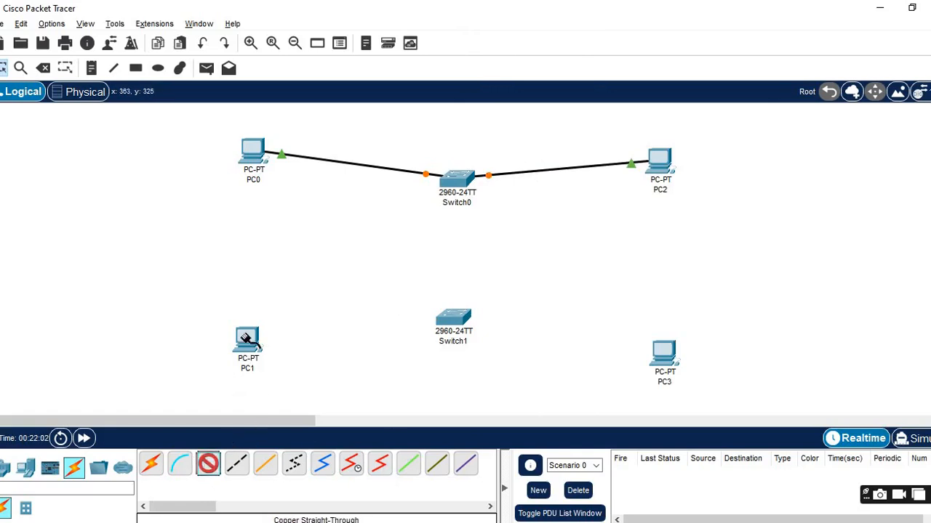
left_click(247, 338)
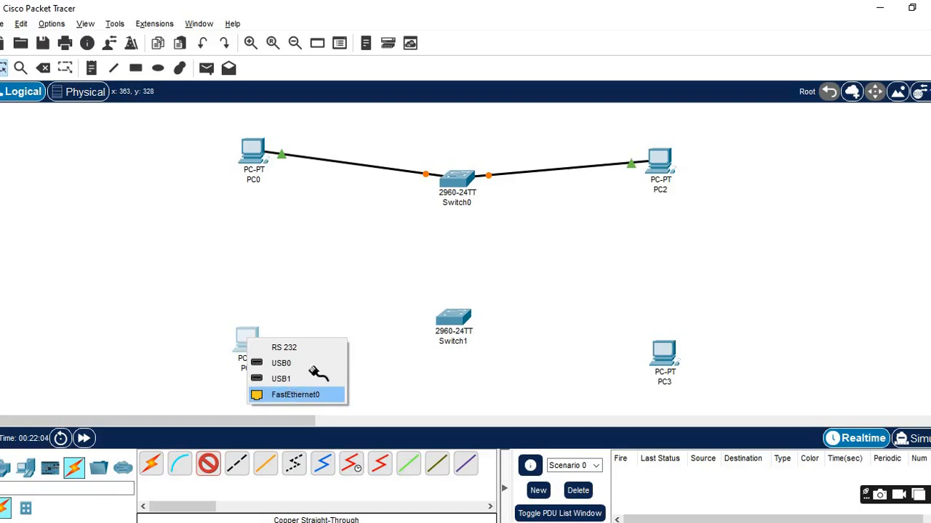
left_click(298, 390)
left_click(443, 320)
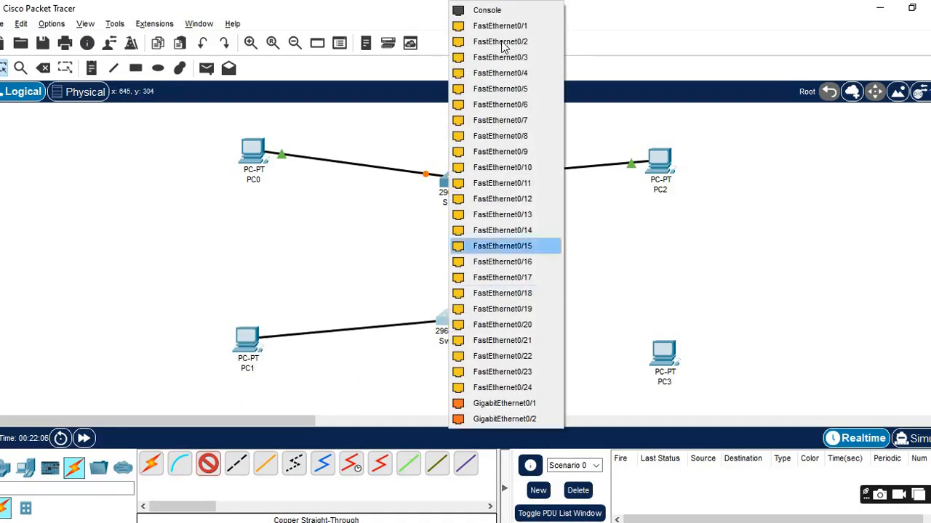
left_click(484, 28)
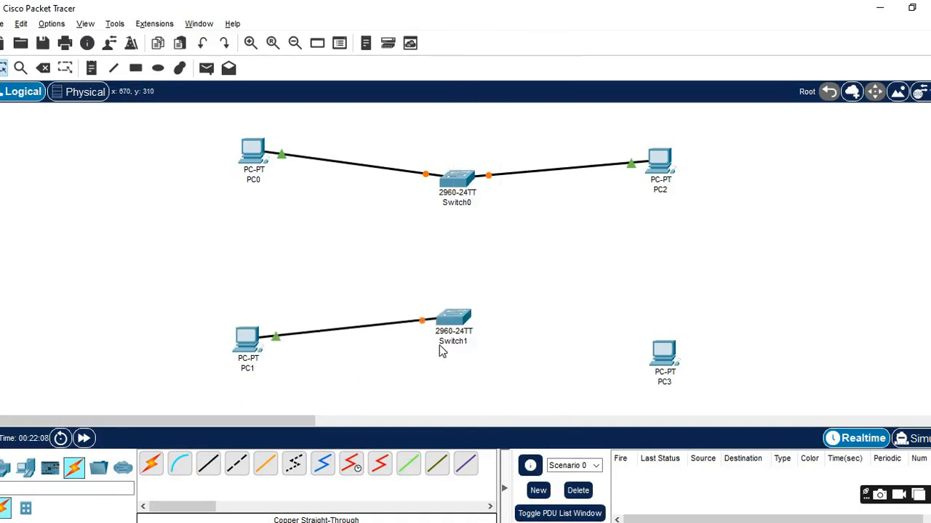
- Connect PC3's FastEthernet0 to Switch1's FastEthernet0/2 with a copper straight-through cable and fast-forward the simulation time
left_click(202, 469)
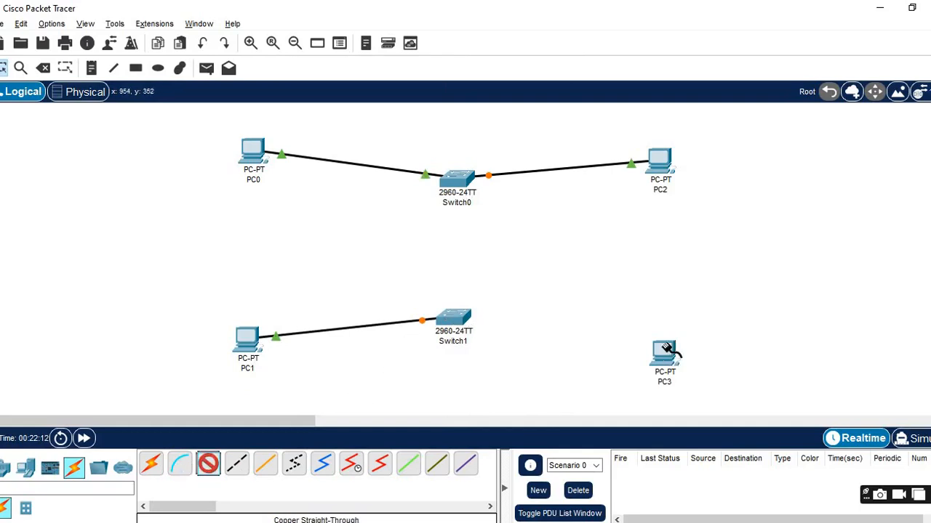
left_click(668, 350)
left_click(696, 402)
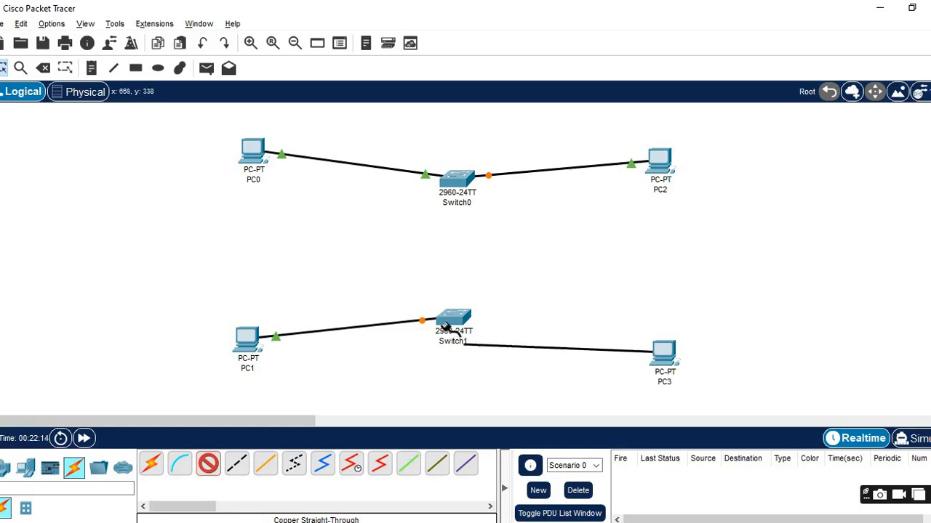
left_click(460, 320)
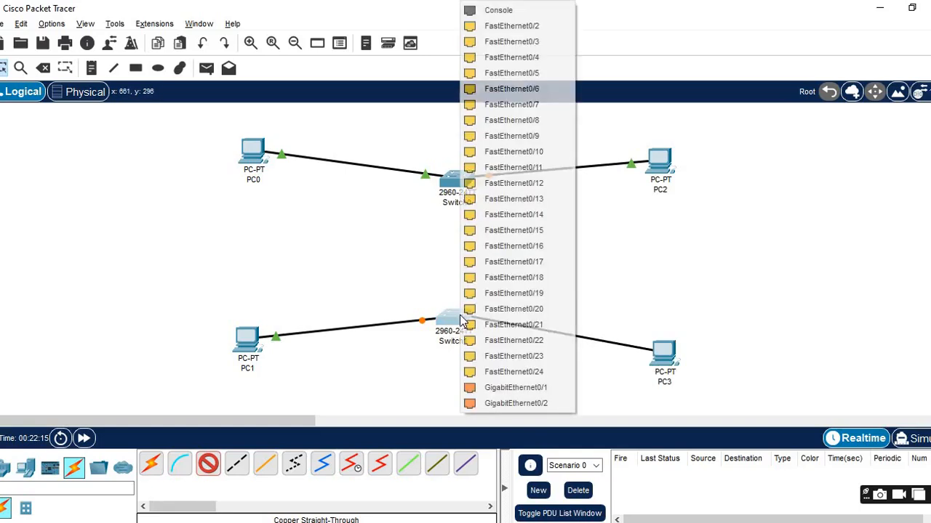
left_click(494, 26)
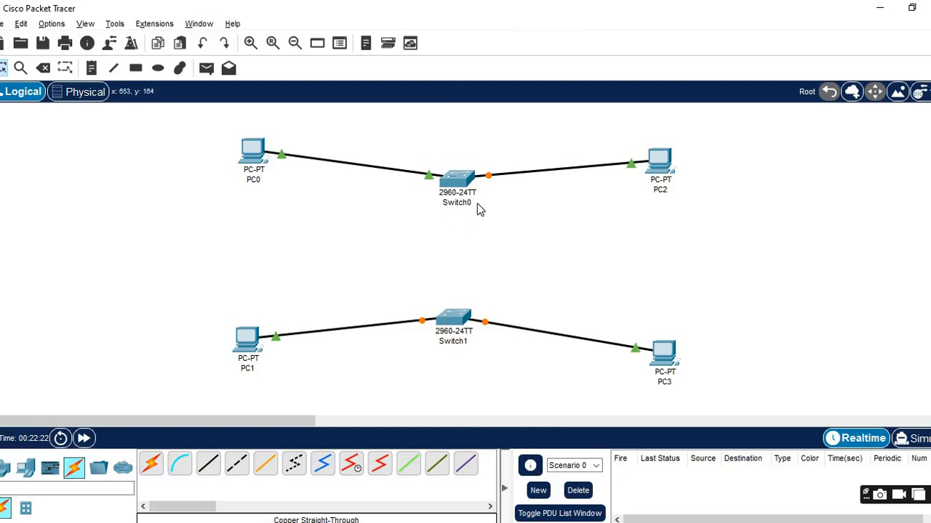
left_click(84, 438)
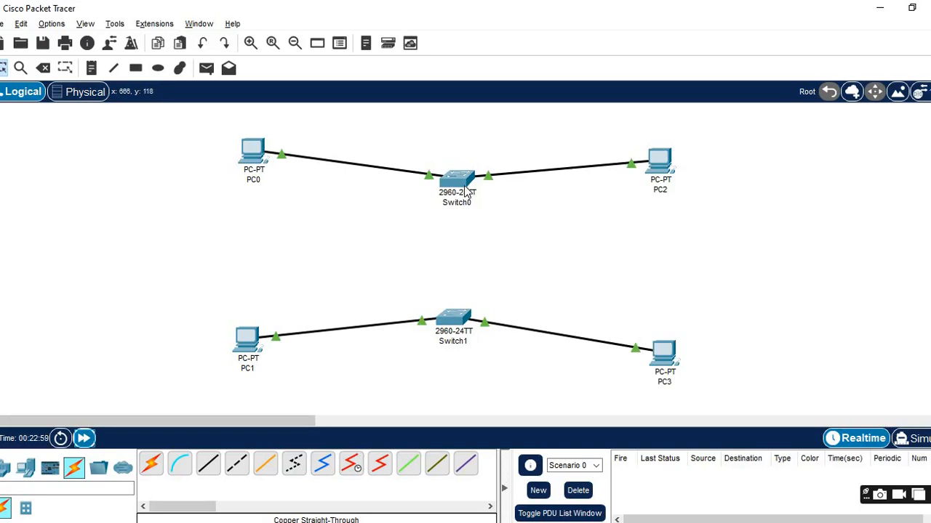
- Connect Switch1's FastEthernet0/3 to Switch0's FastEthernet0/3 with a copper cross-over cable and fast-forward the simulation time
left_click(237, 465)
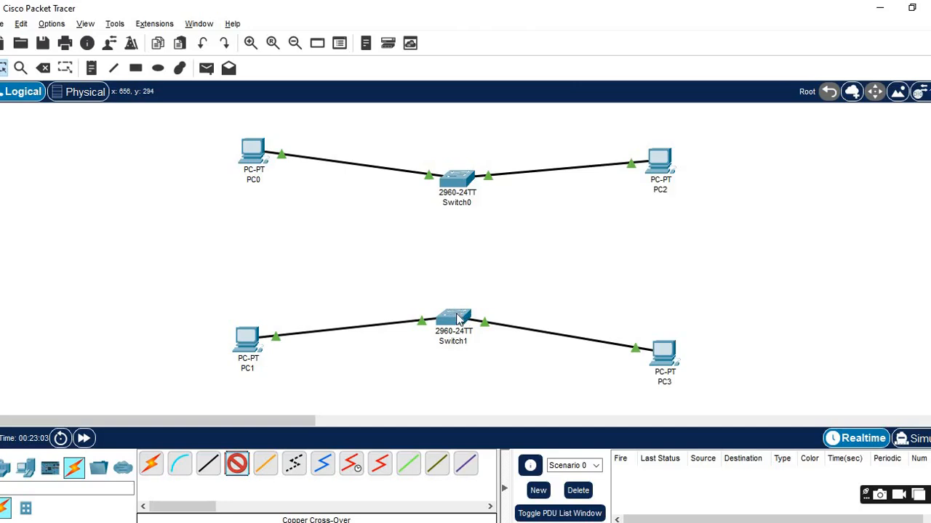
left_click(459, 318)
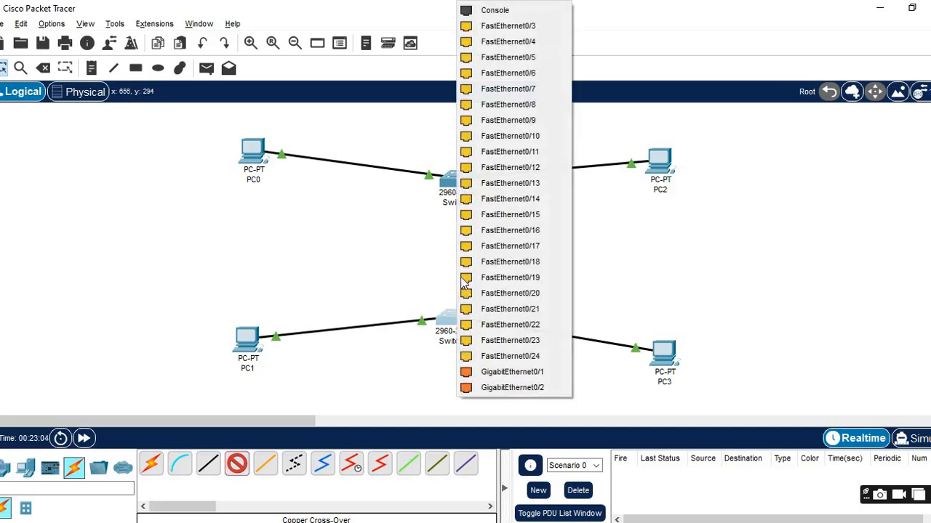
left_click(504, 27)
left_click(450, 186)
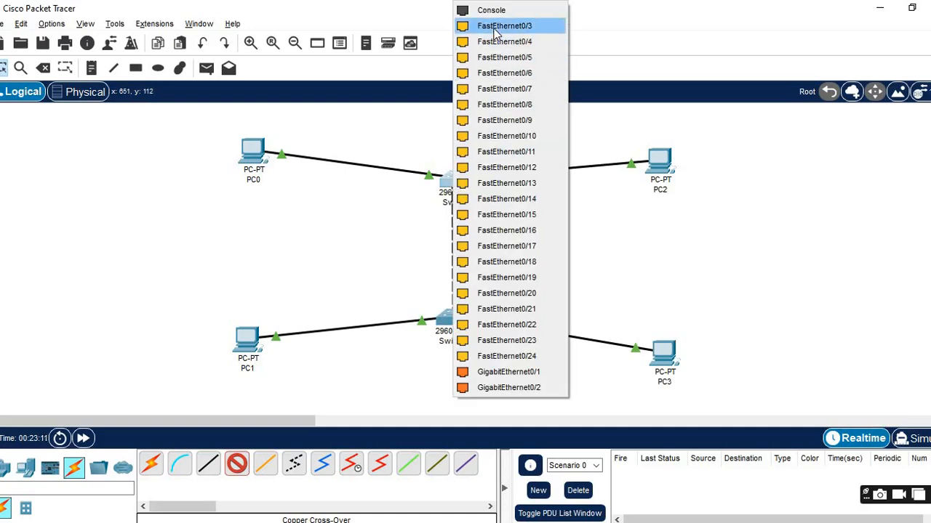
left_click(495, 29)
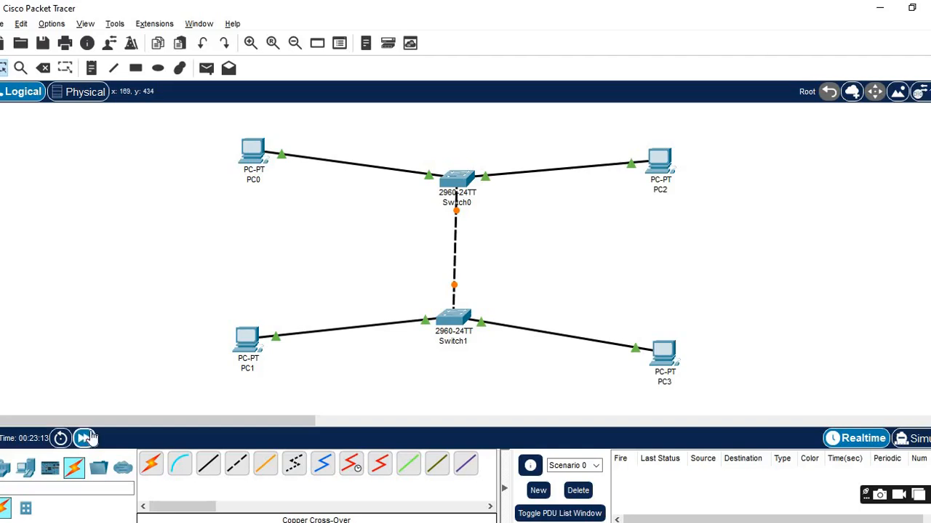
left_click(83, 438)
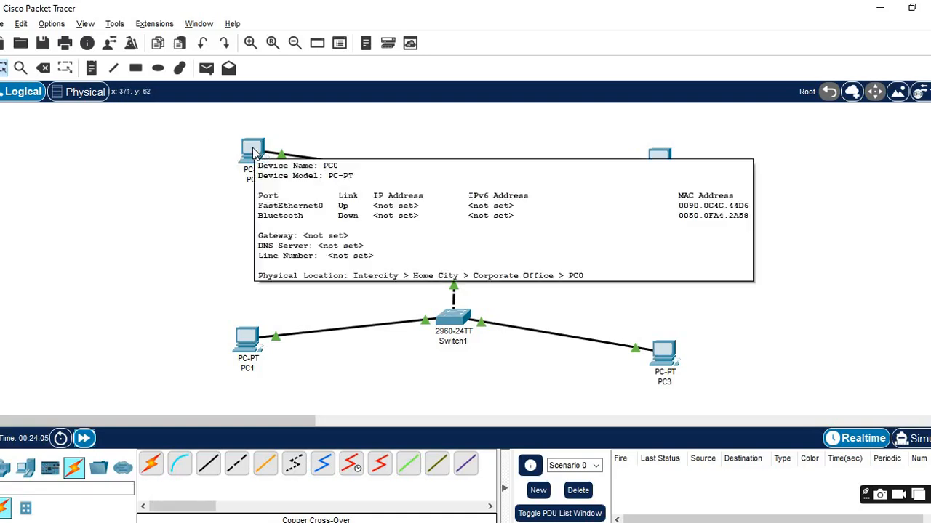
- Add the text notes 1.1.1.1 beside PC0 and 1.1.1.2 beside PC2 in the logical workspace
left_click(92, 67)
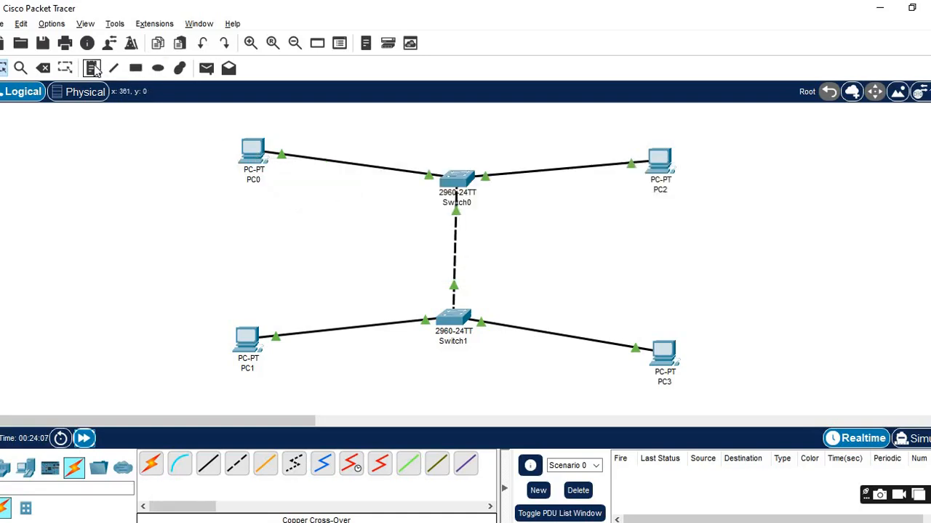
left_click(215, 147)
type("1")
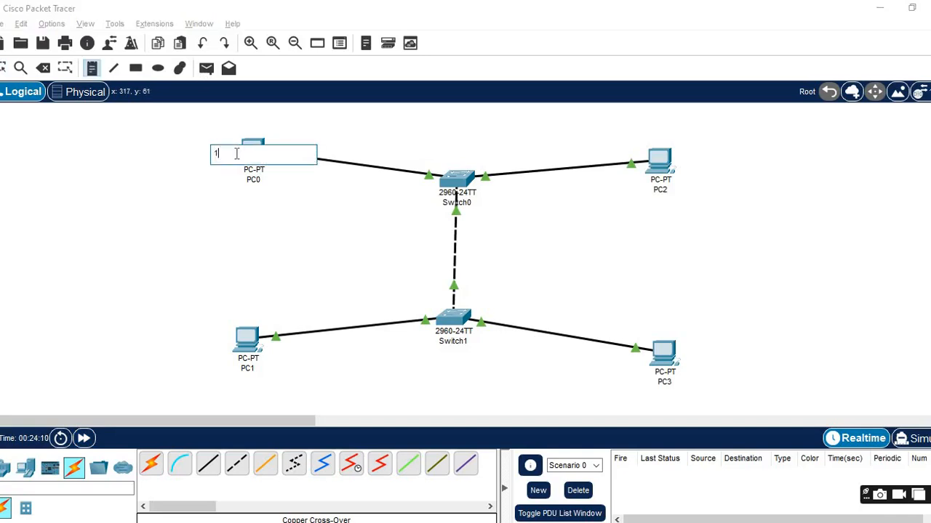
type(".1.1.")
left_click(680, 155)
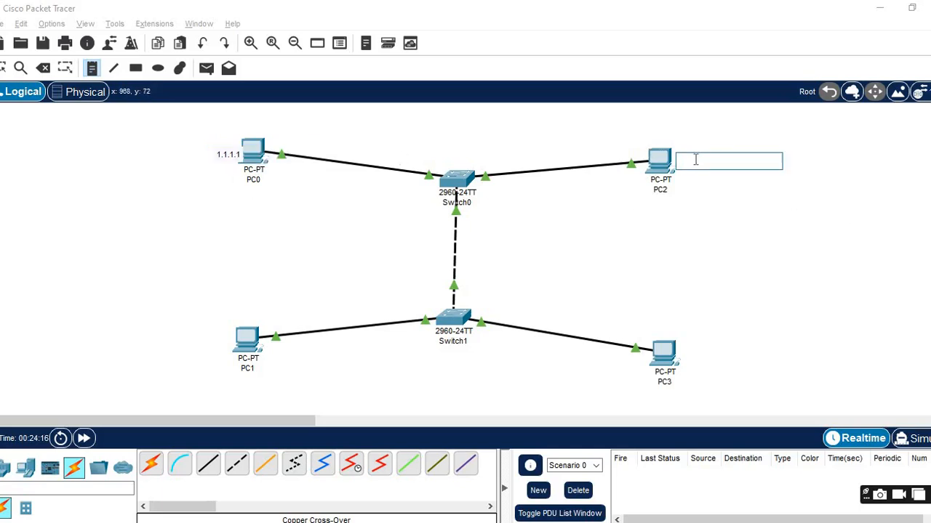
type("1.1.1.2")
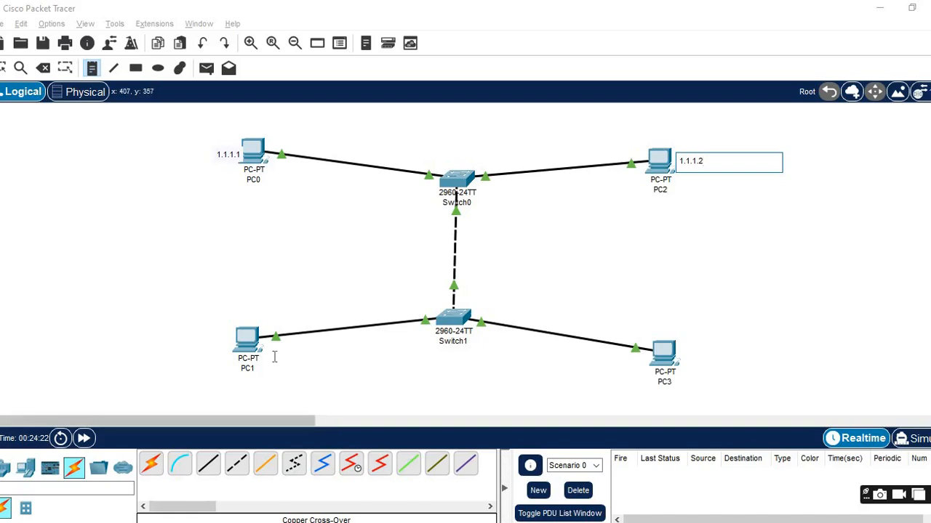
- Add the text notes 1.1.1.3 beside PC1 and 1.1.1.4 beside PC3, and leave note placement
left_click(219, 325)
type("1.1.1.3")
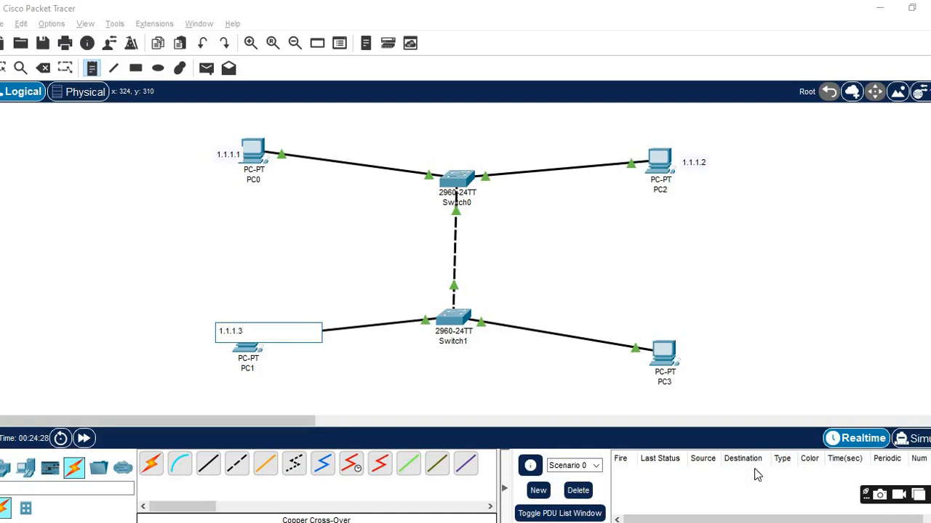
left_click(681, 344)
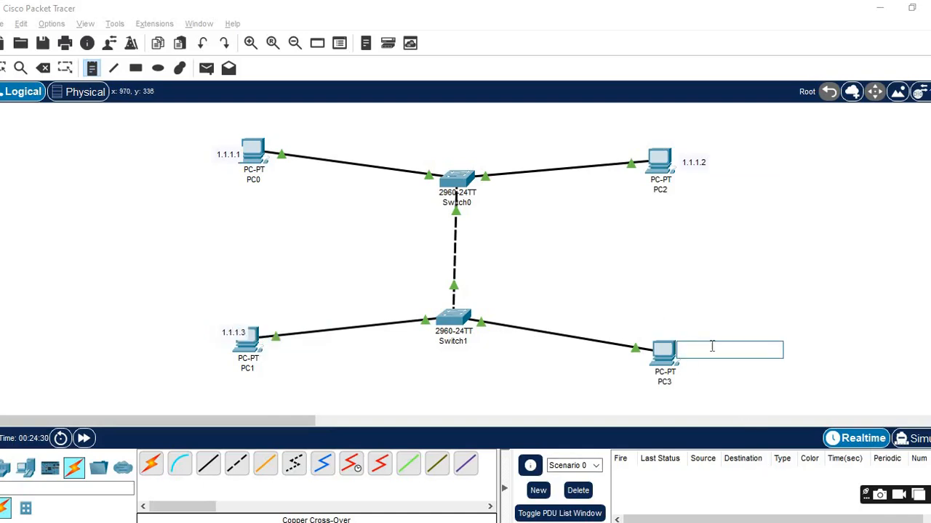
type("1.1.1.4")
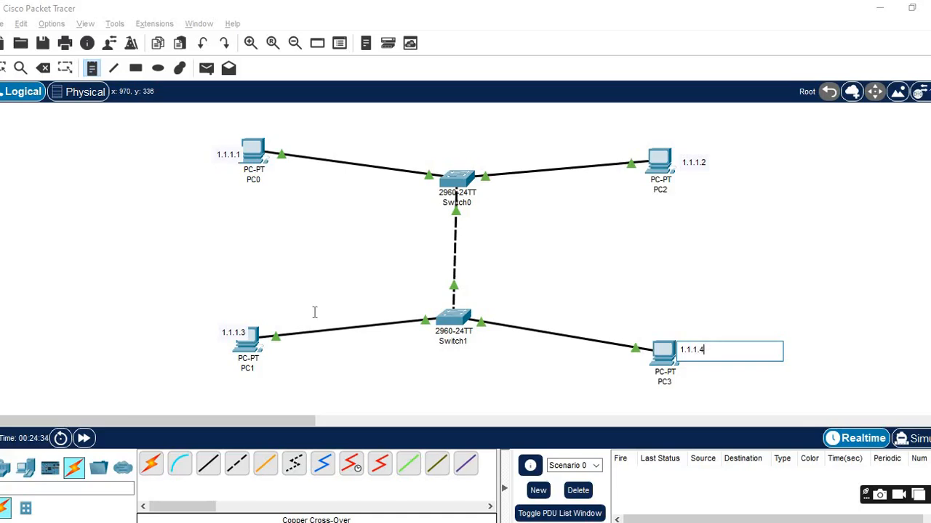
left_click(224, 333)
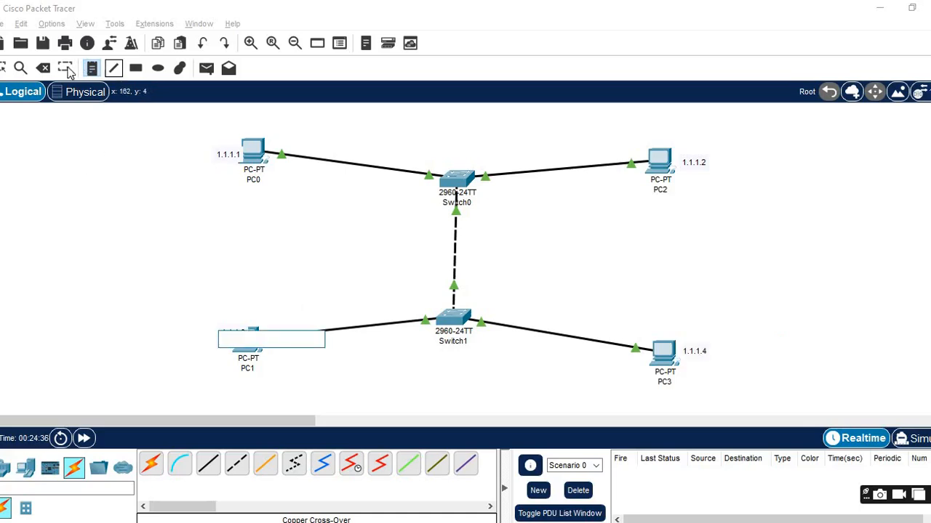
left_click(4, 69)
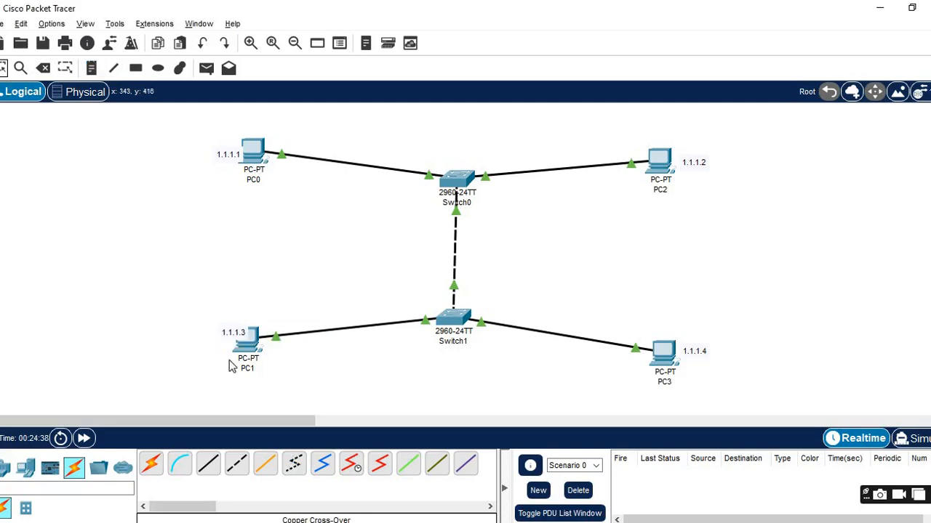
- Reposition the 1.1.1.3, 1.1.1.4 and 1.1.1.1 notes so they sit clear beside PC1, PC3 and PC0
left_click_drag(225, 356, 215, 363)
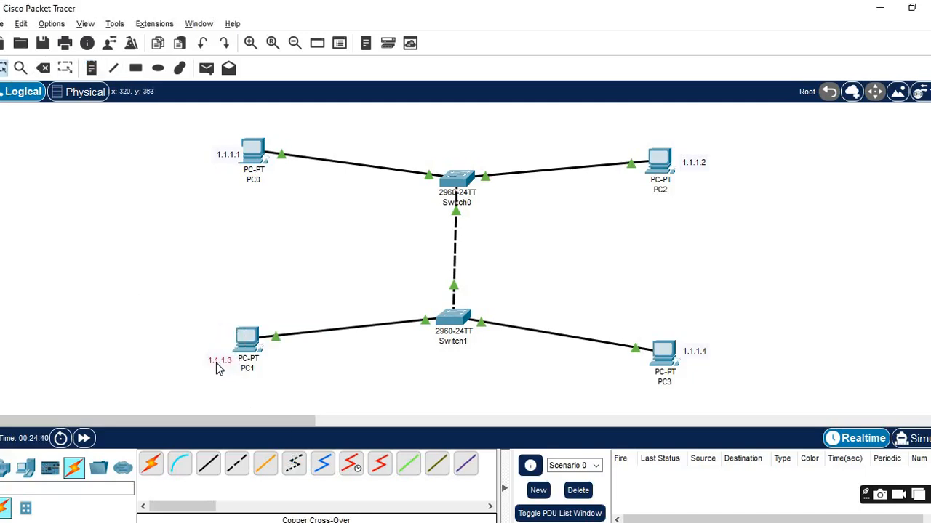
left_click_drag(702, 354, 702, 366)
left_click_drag(224, 157, 222, 152)
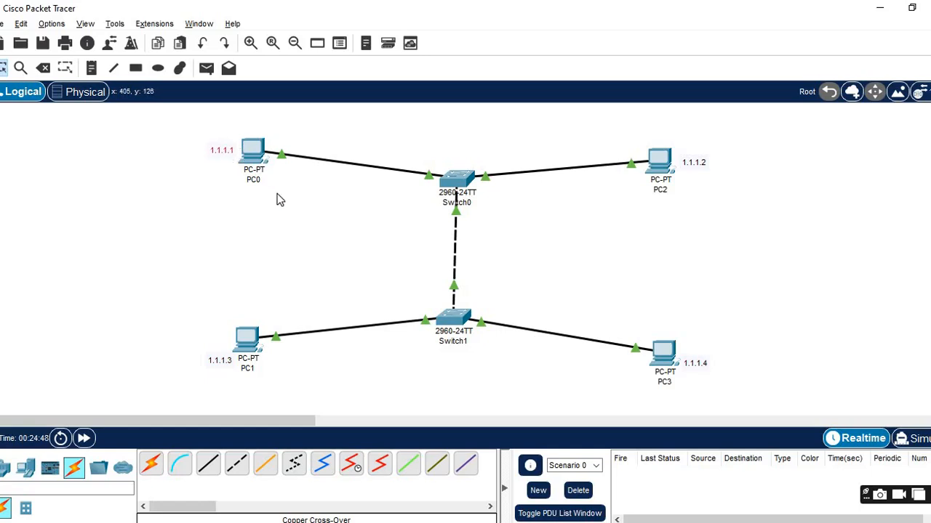
- Assign PC0 the static IPv4 address 1.1.1.1 with subnet mask 255.0.0.0 and close its window
left_click(253, 151)
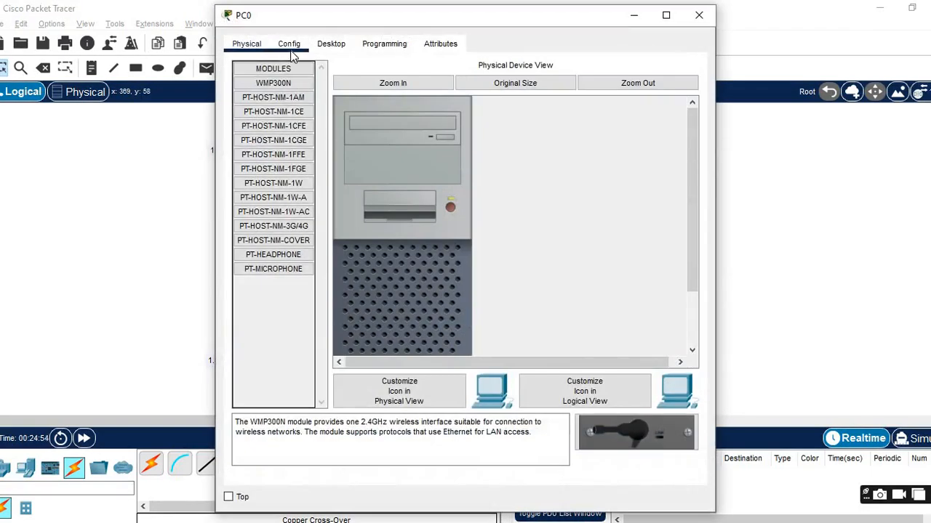
left_click(331, 46)
left_click(258, 112)
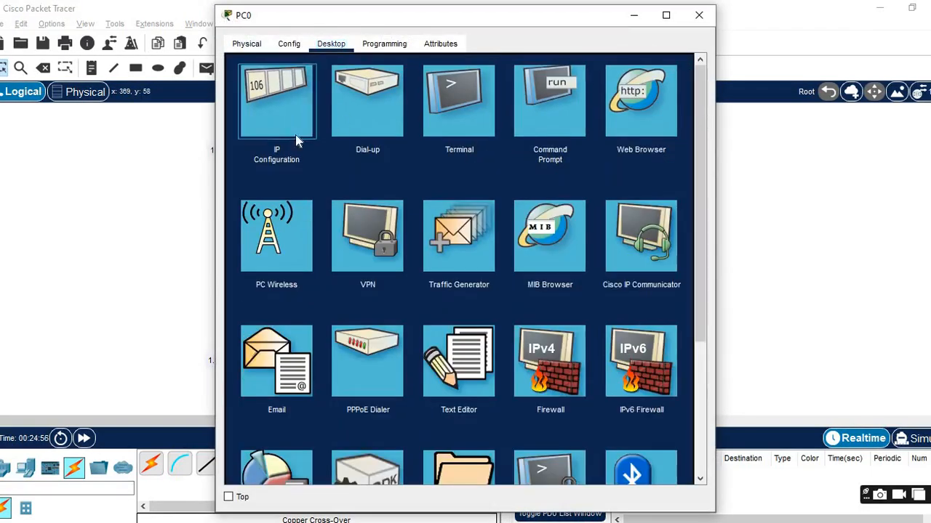
left_click(403, 143)
type("1.1.1.")
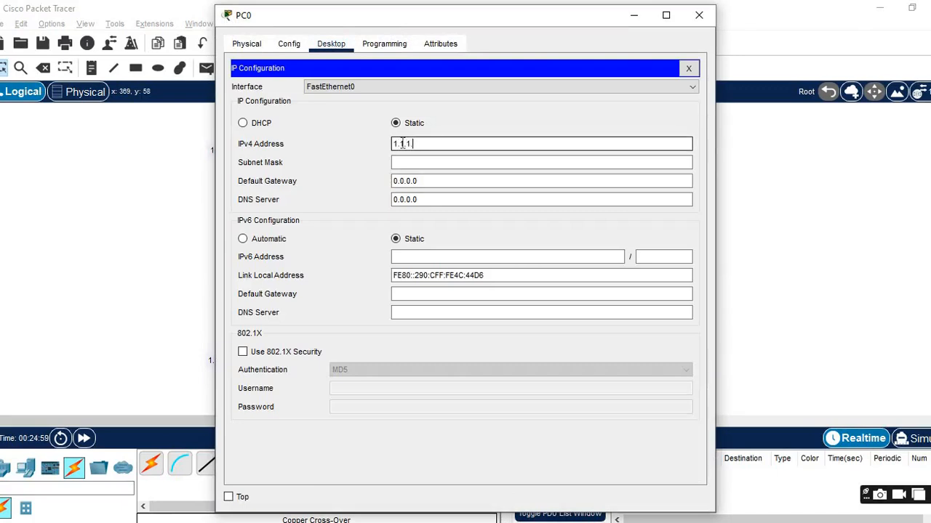
type("1")
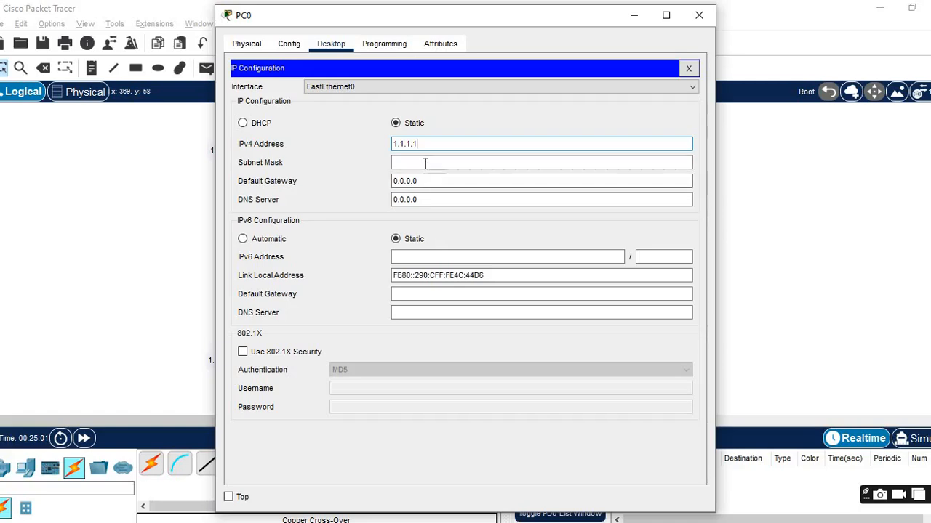
left_click(427, 162)
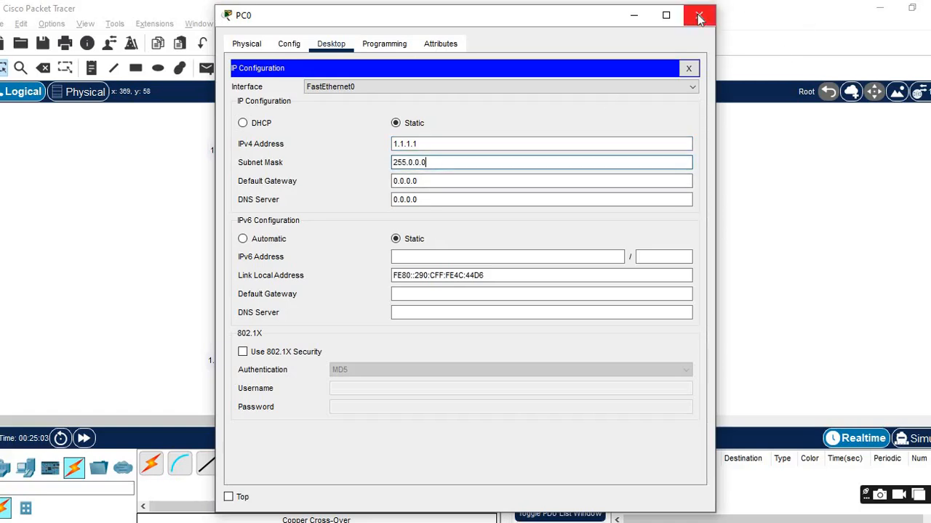
left_click(699, 14)
- Assign PC2 the static IPv4 address 1.1.1.2 with subnet mask 255.0.0.0 and close its window
left_click(658, 159)
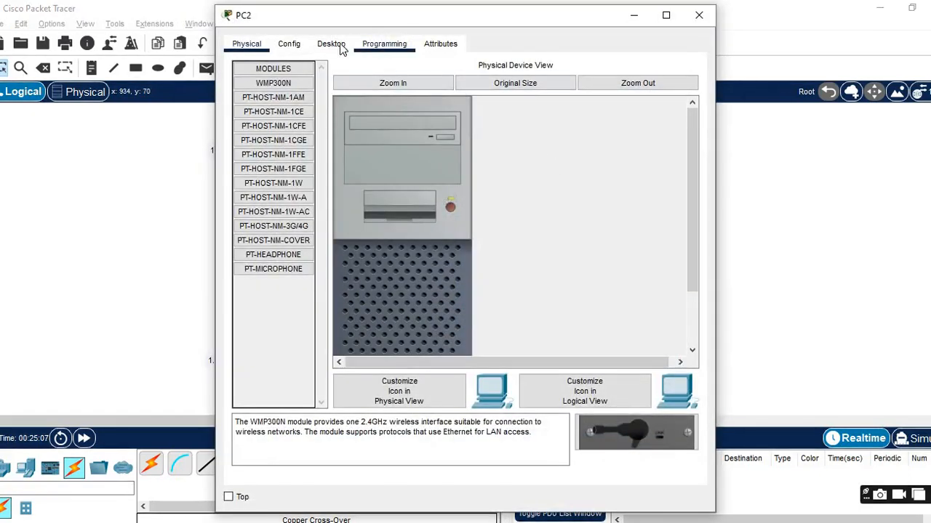
left_click(348, 47)
left_click(296, 79)
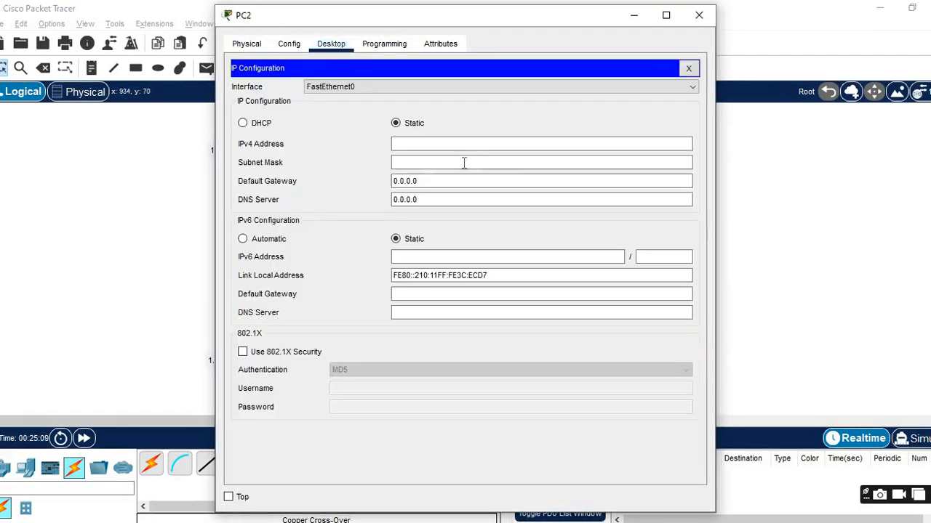
left_click(449, 146)
type("1.1.1.2")
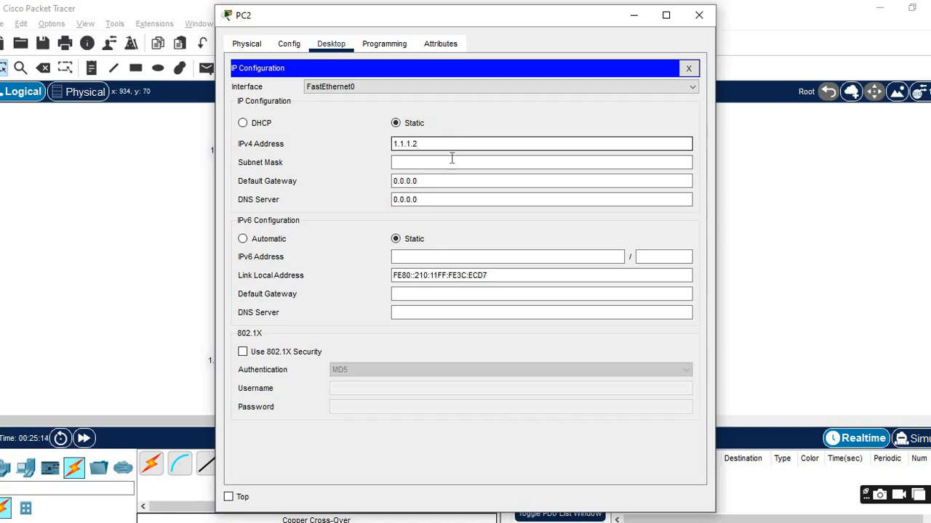
left_click(451, 160)
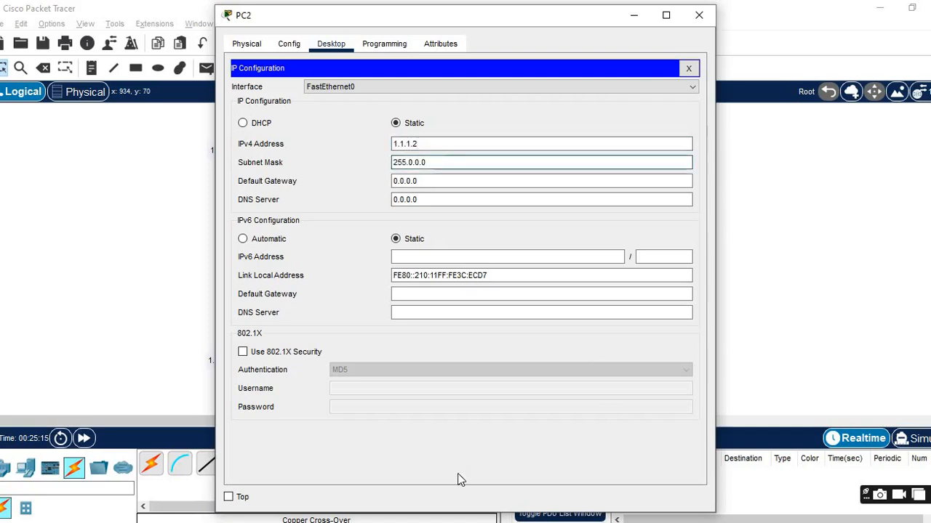
left_click(698, 15)
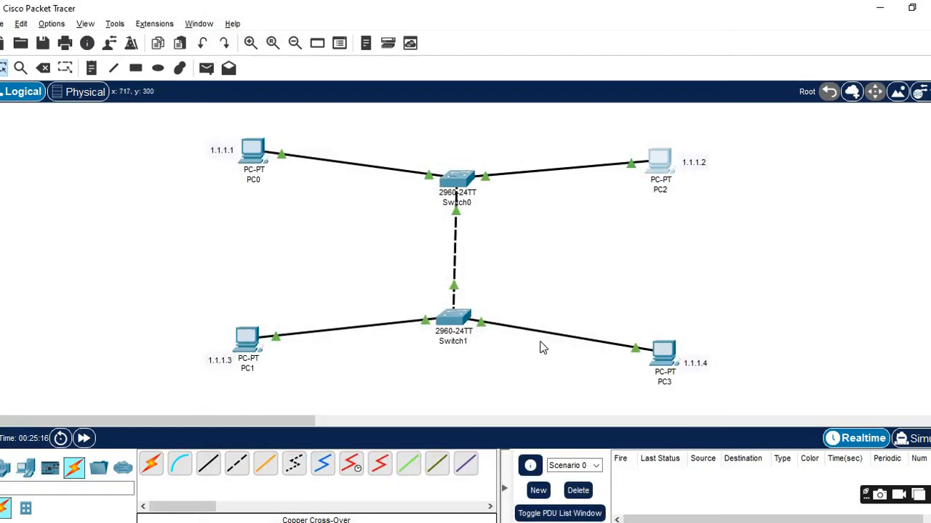
- Assign PC1 the static IPv4 address 1.1.1.3 with subnet mask 255.0.0.0 and close its window
left_click(249, 338)
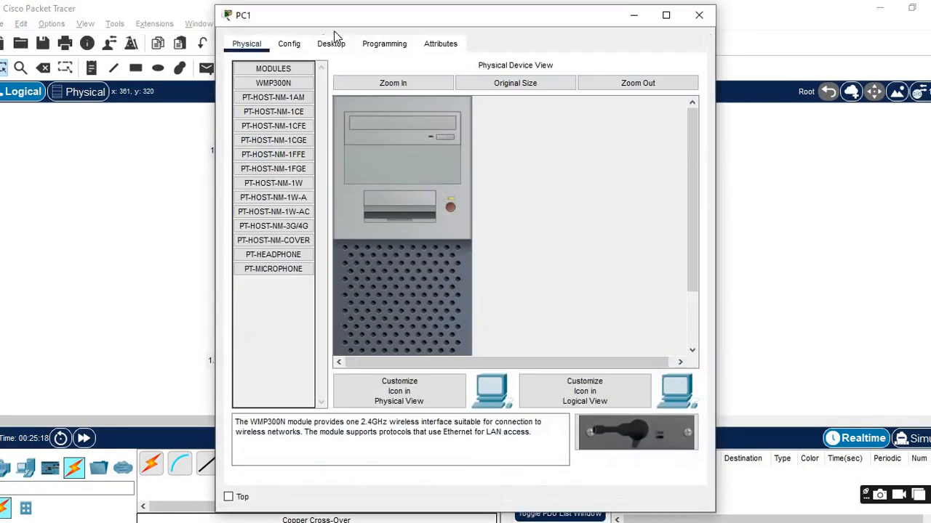
left_click(331, 44)
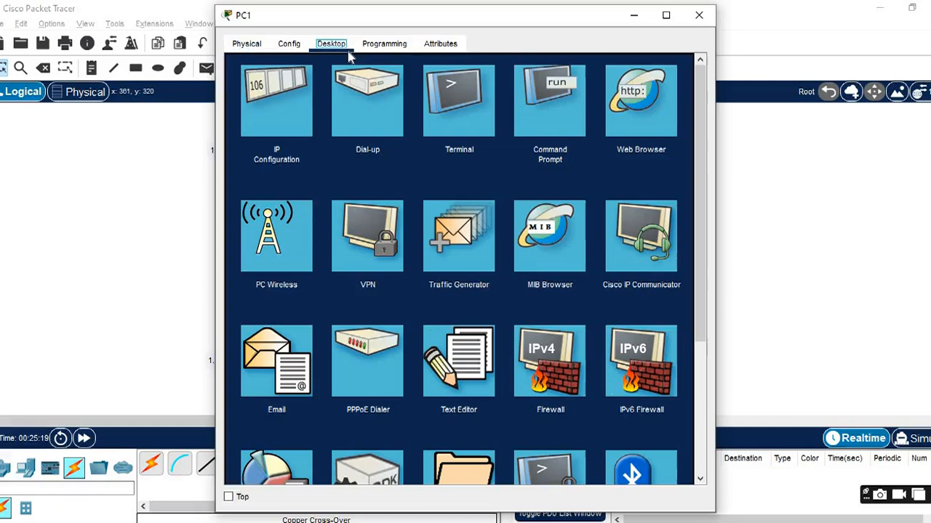
left_click(280, 108)
left_click(398, 144)
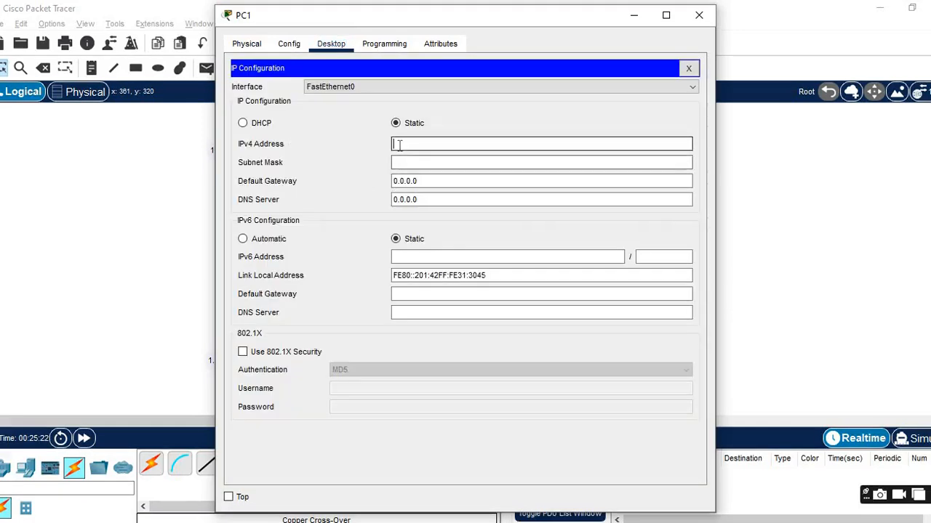
type("1.1.1.3")
left_click(418, 162)
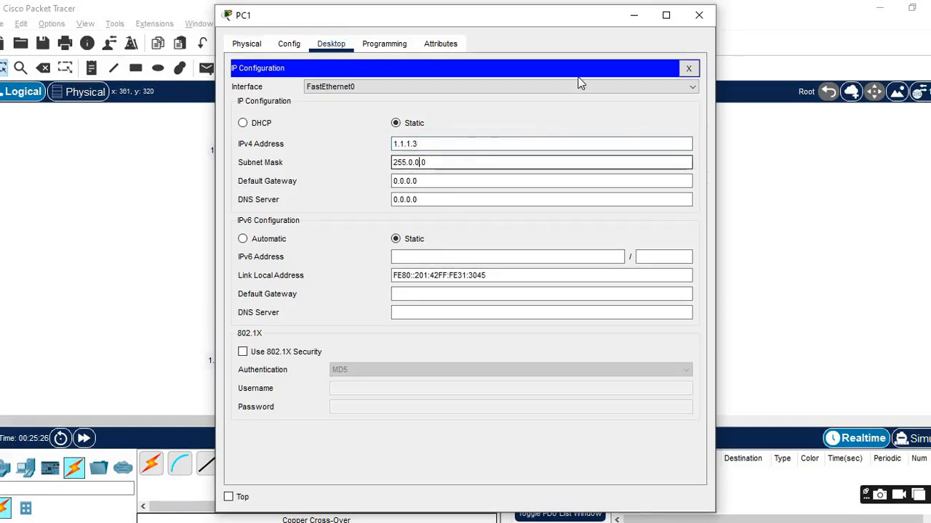
left_click(698, 16)
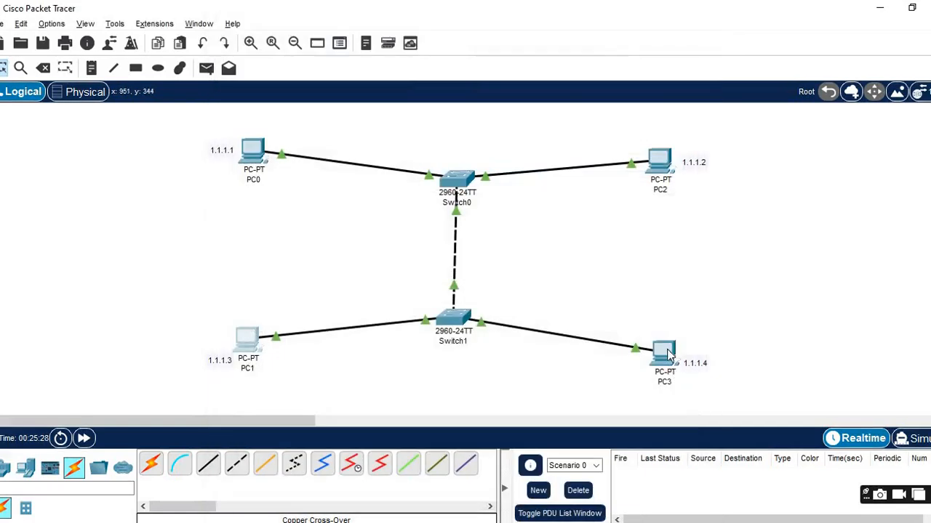
- Assign PC3 the static IPv4 address 1.1.1.4 with the default subnet mask and close its window
left_click(663, 353)
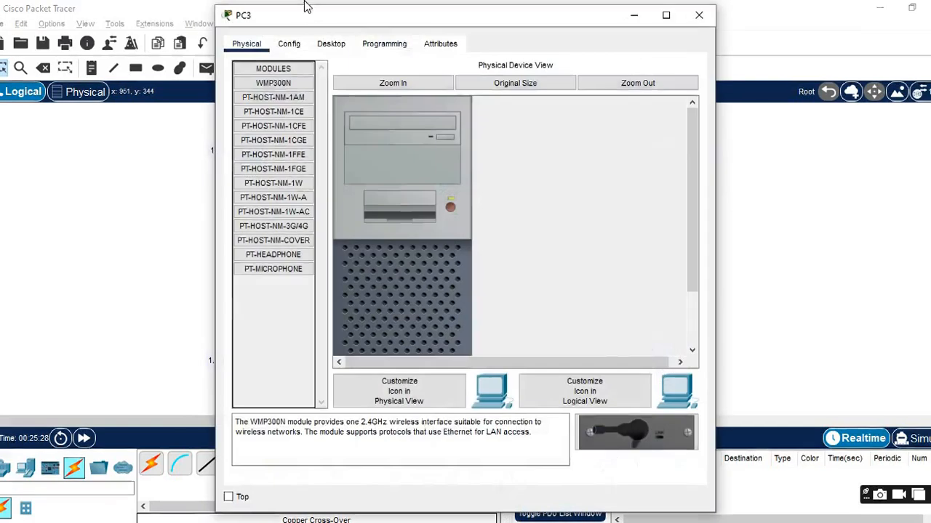
left_click(331, 44)
left_click(301, 111)
left_click(429, 146)
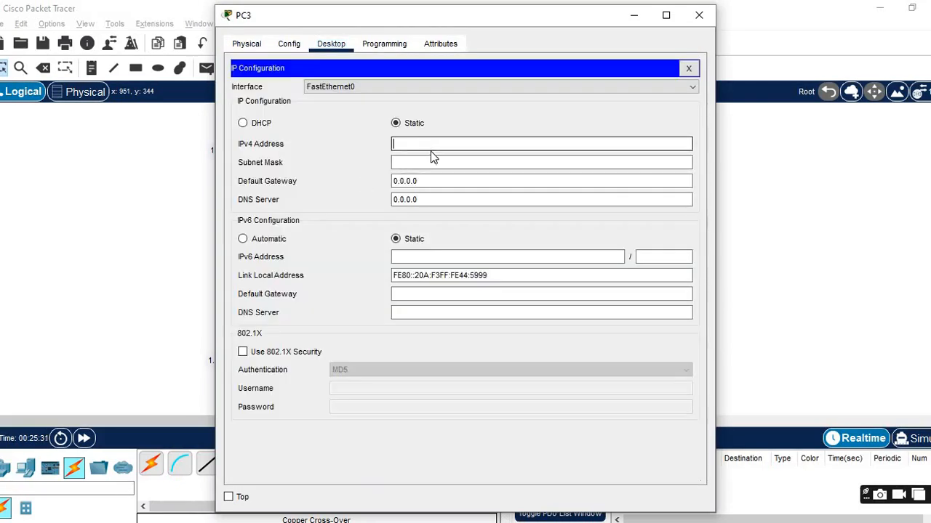
type("1.1.1.4")
left_click(429, 161)
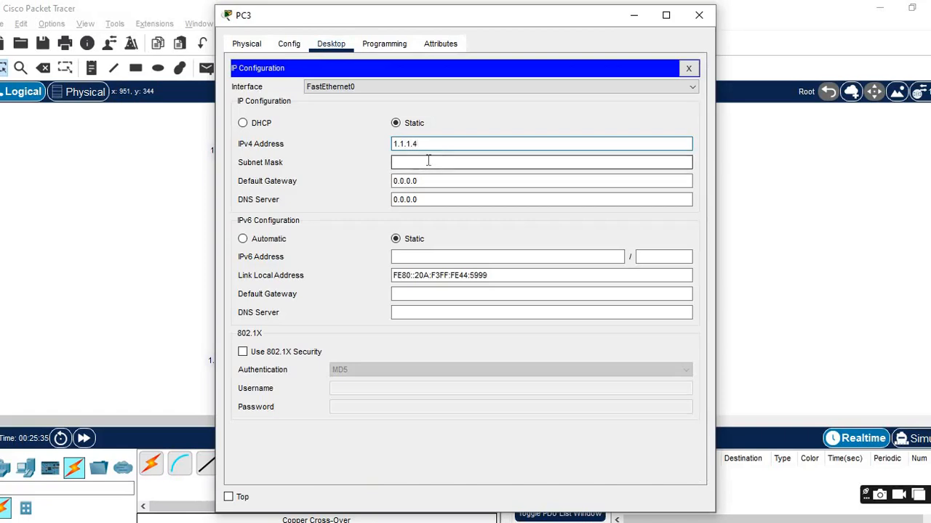
left_click(698, 16)
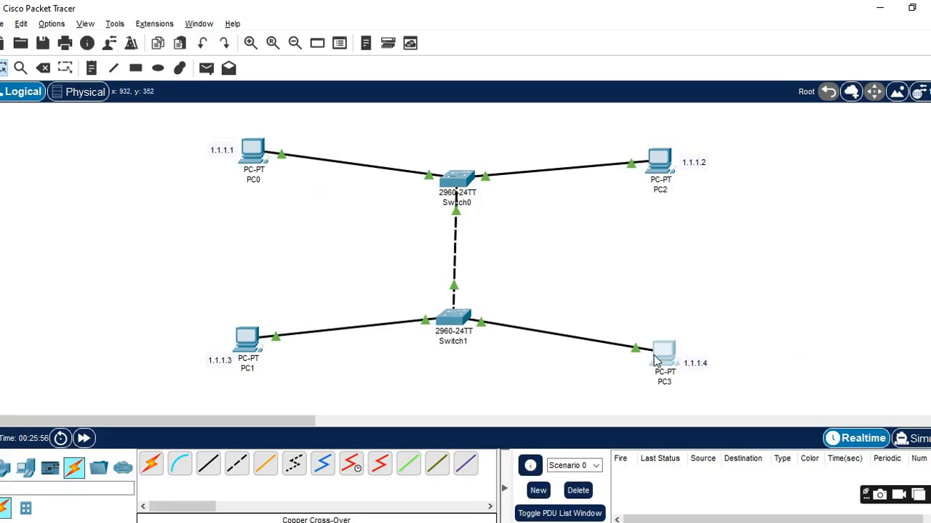
- Open the command prompt on PC3, move its window clear of the topology, and ping 1.1.1.1
mouse_move(656, 360)
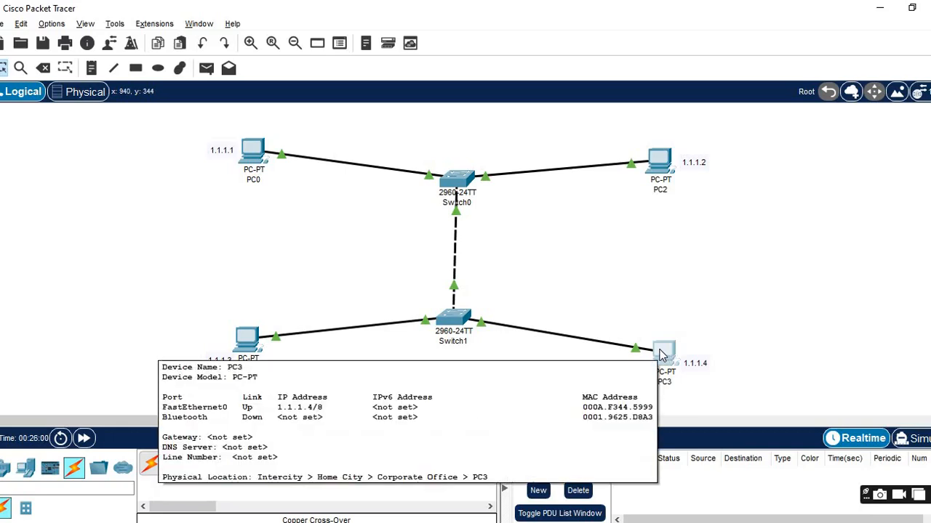
left_click(662, 355)
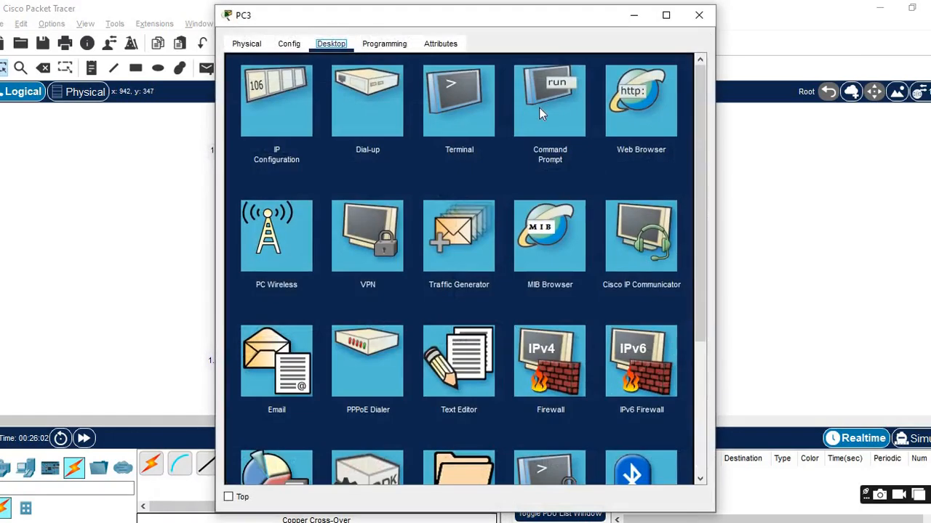
left_click(540, 109)
left_click_drag(474, 16, 757, 210)
left_click_drag(726, 294, 766, 103)
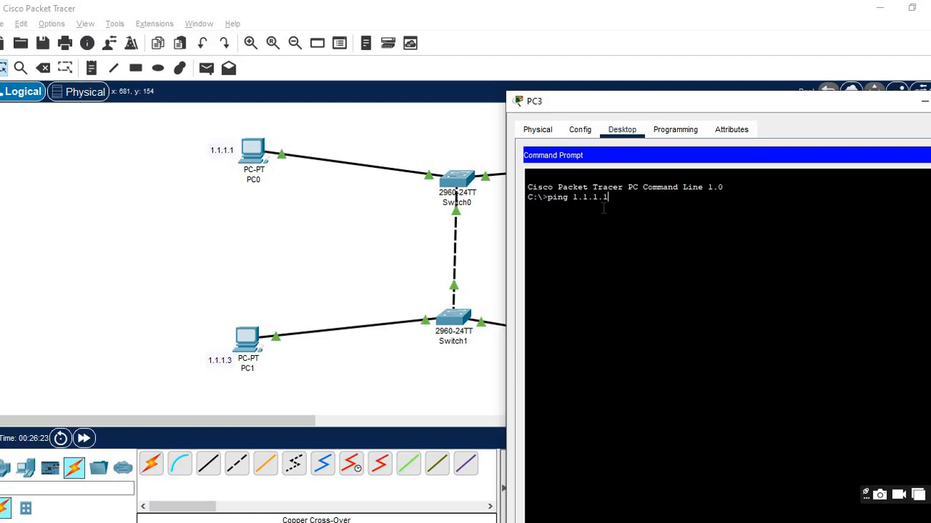
key("Return")
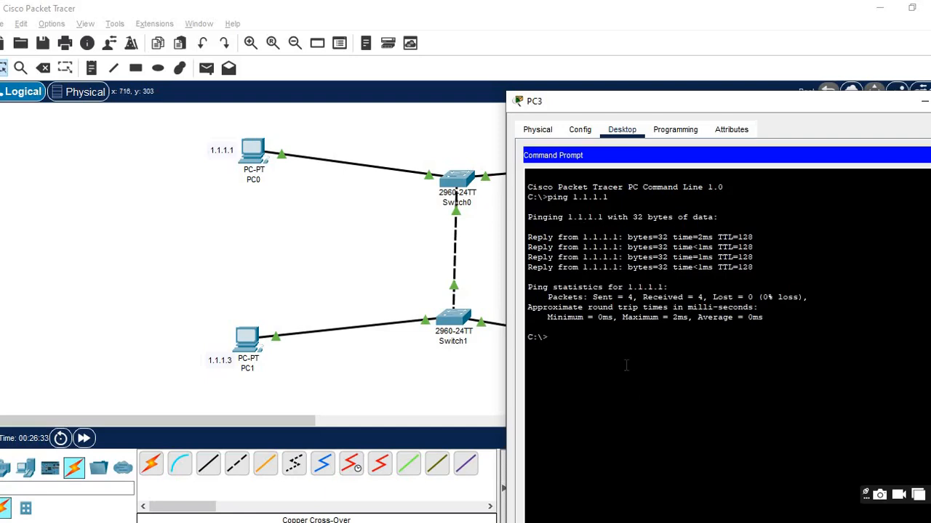
- Ping 1.1.1.2 and 1.1.1.3 from PC3's command prompt, then return to the topology
key("Up")
key("Return")
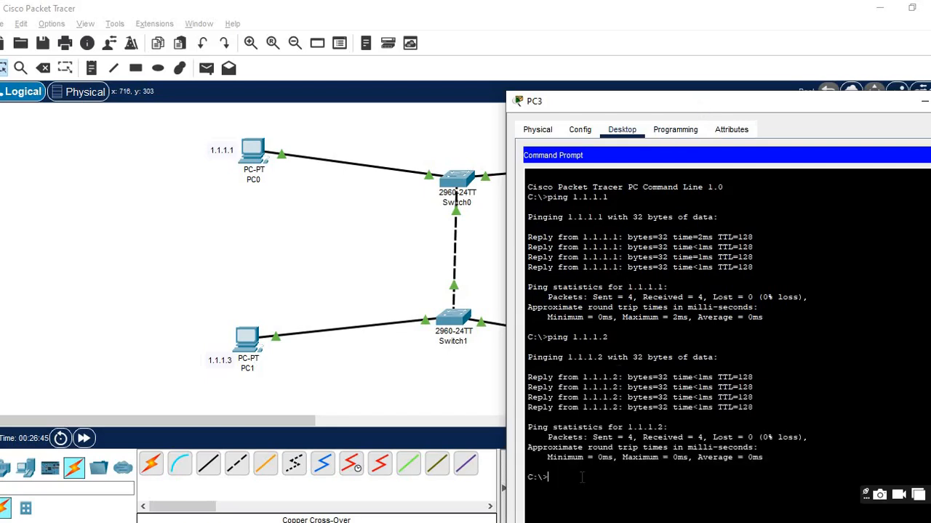
key("Up")
key("Return")
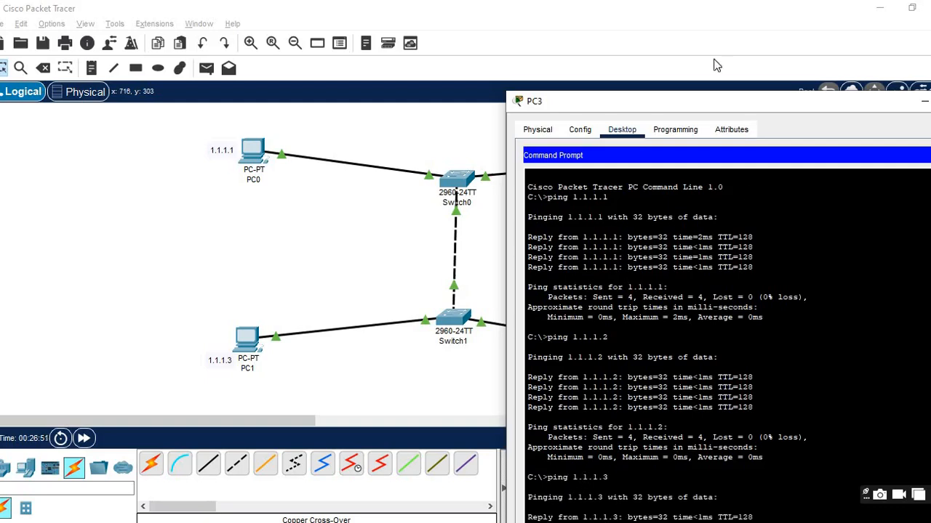
left_click_drag(716, 107, 703, 30)
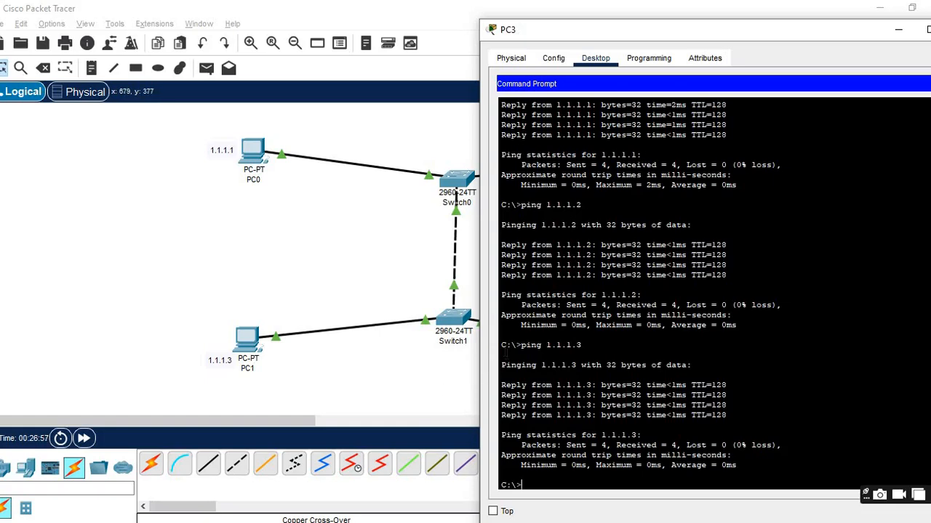
left_click(412, 371)
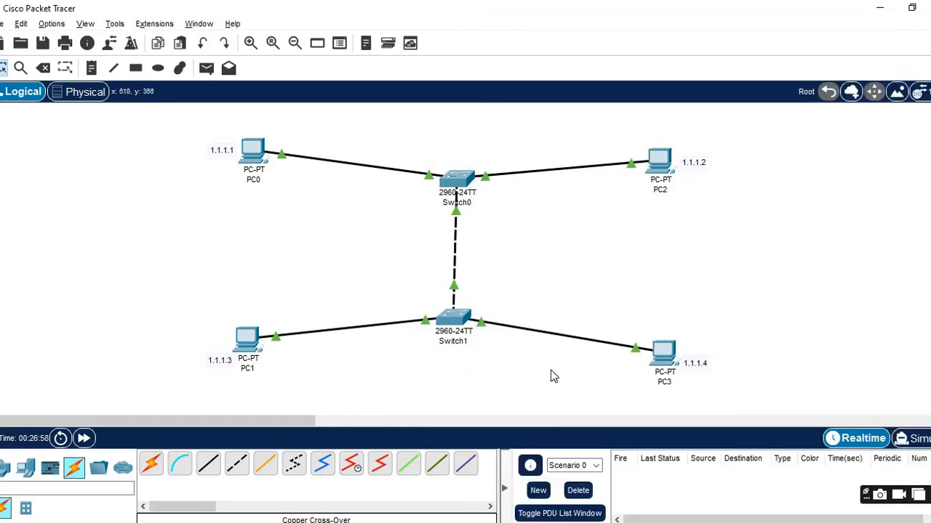
left_click(665, 354)
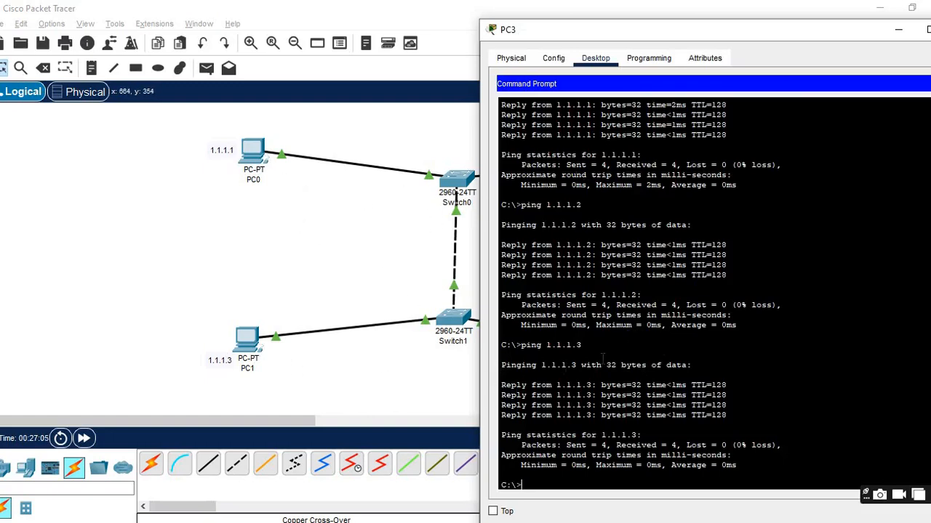
left_click(449, 358)
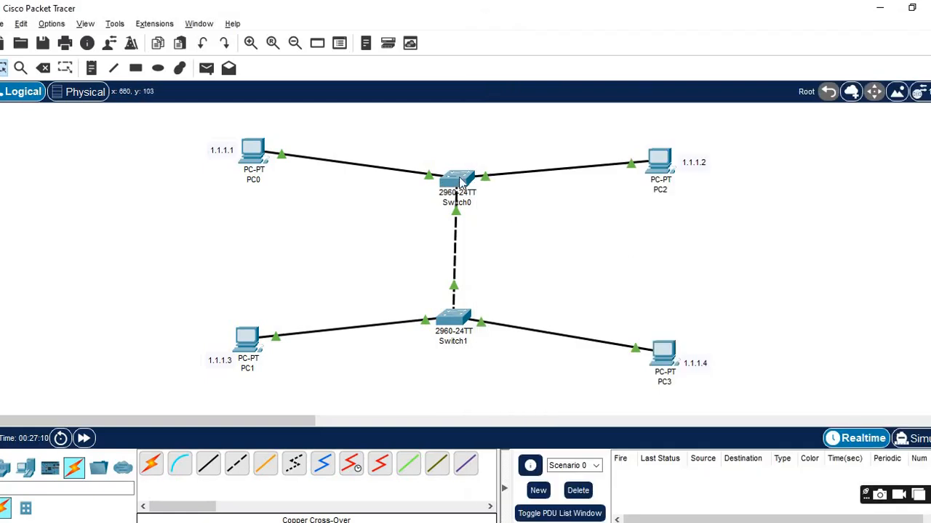
- Start drawing an ellipse and set the palette's fill colour to bright green (#55ff00)
mouse_move(458, 185)
left_click(158, 68)
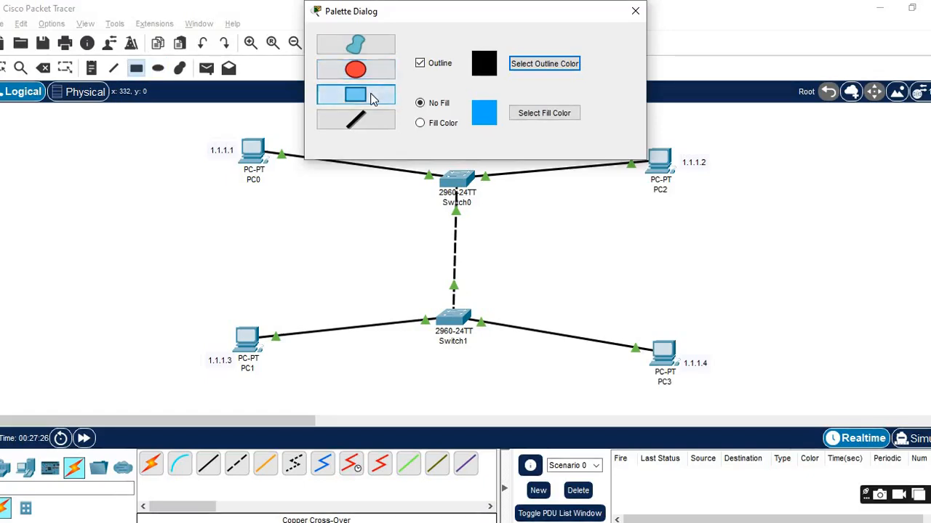
left_click(543, 117)
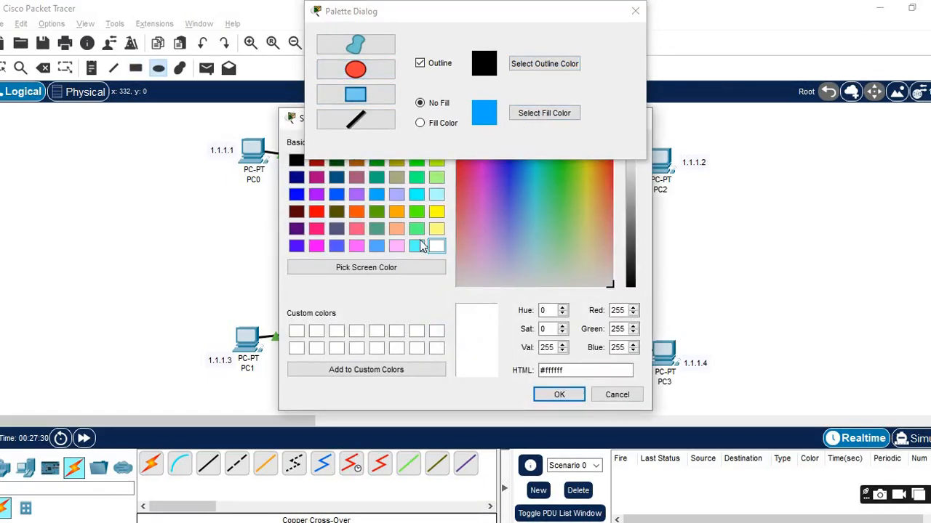
left_click(413, 213)
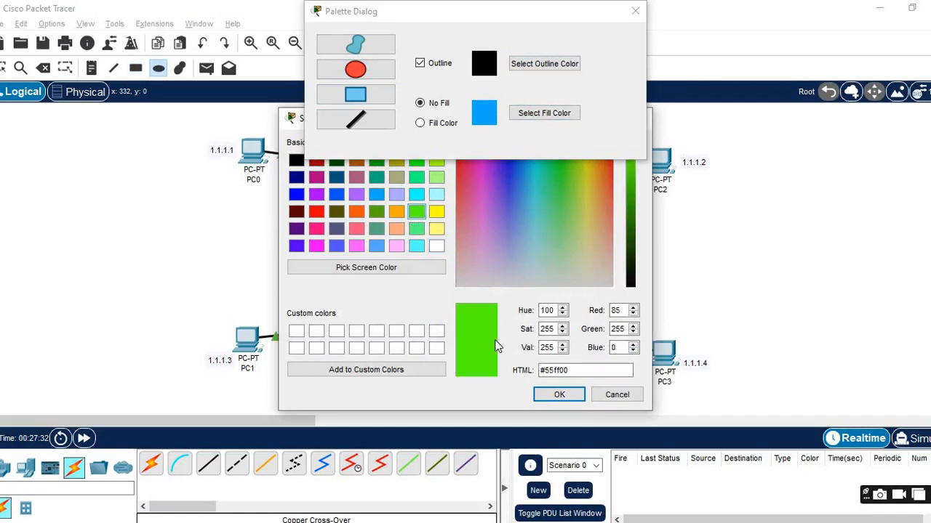
left_click(559, 394)
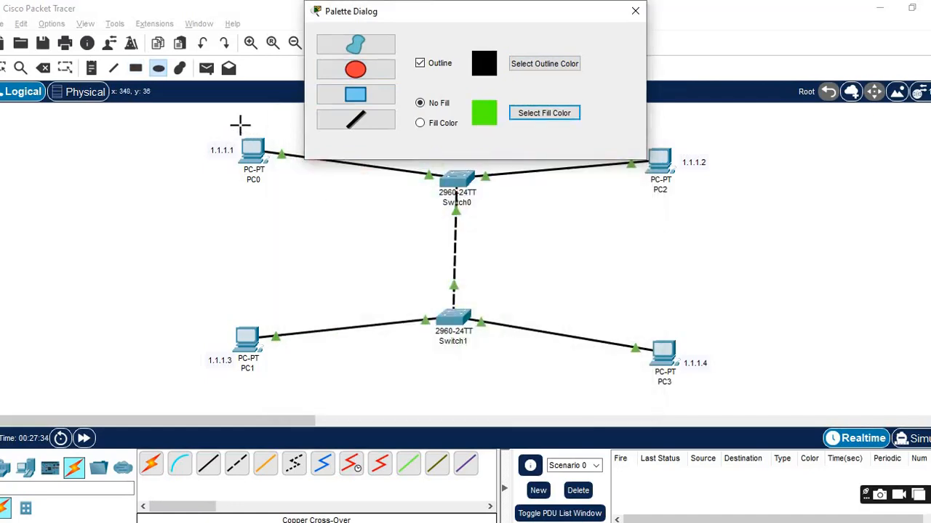
- Draw an unfilled ellipse near PC0 and move it so that it surrounds PC0 and its 1.1.1.1 label
left_click_drag(235, 121, 180, 153)
mouse_move(194, 181)
left_mouse_down()
mouse_move(336, 208)
mouse_move(316, 206)
left_mouse_up()
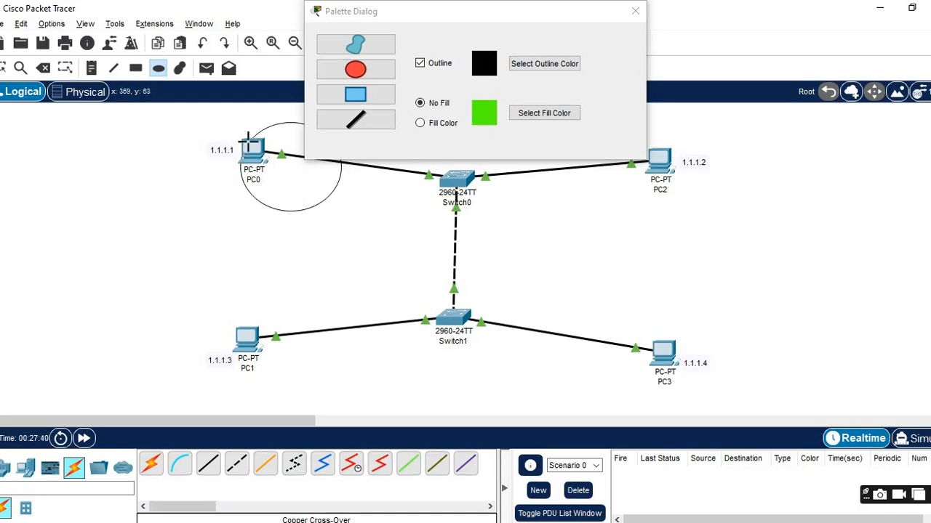
left_click(4, 67)
left_click_drag(288, 201, 245, 205)
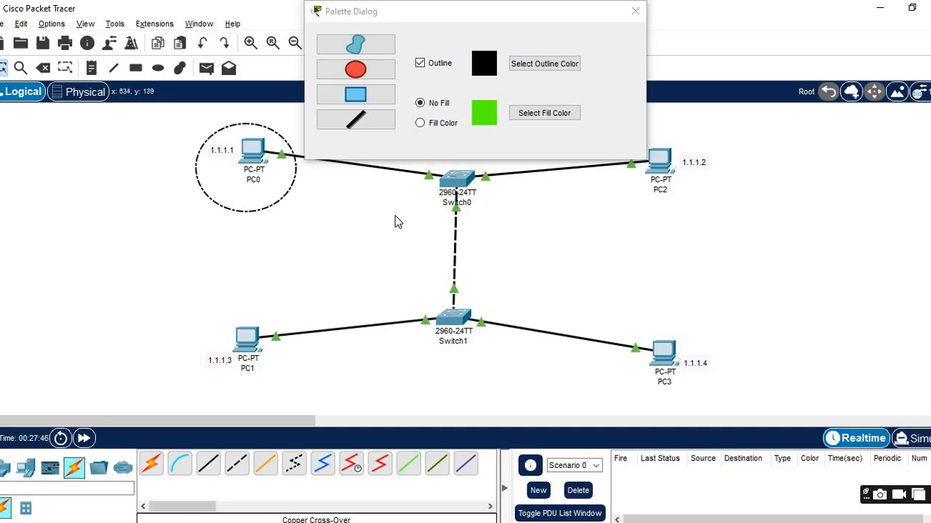
- Turn on the fill colour for new shapes and delete the unfilled ellipse around PC0
left_click(426, 127)
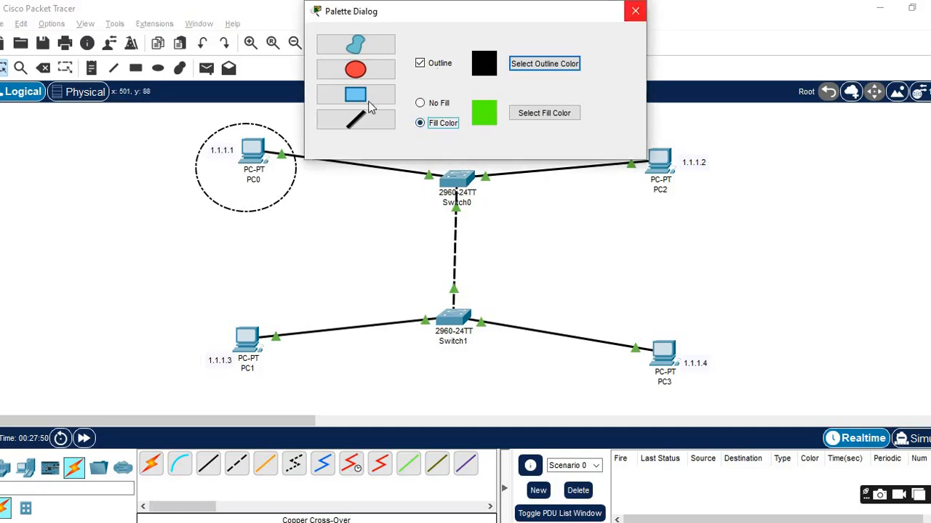
left_click(43, 68)
left_click(465, 283)
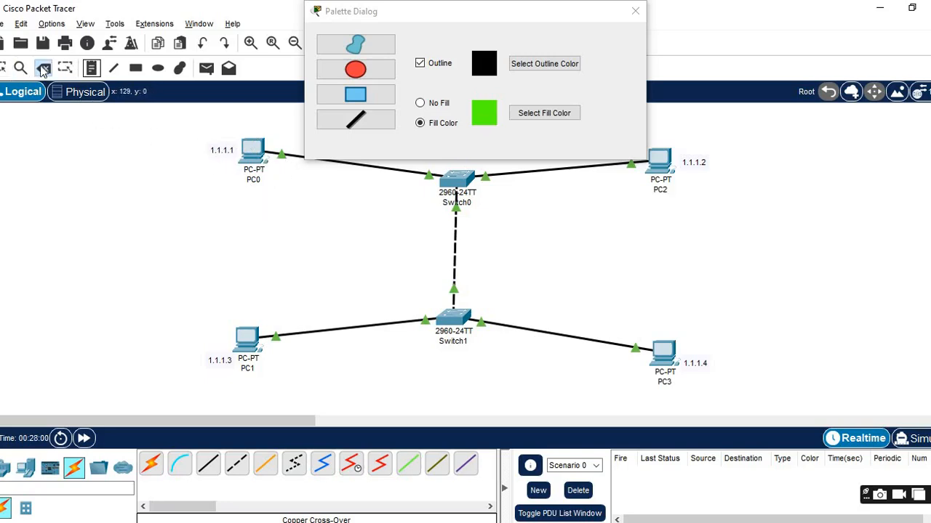
- Draw green-filled ellipses around PC0 and PC3 with their address labels, and close the drawing palette
left_click(158, 67)
left_click_drag(184, 124, 302, 213)
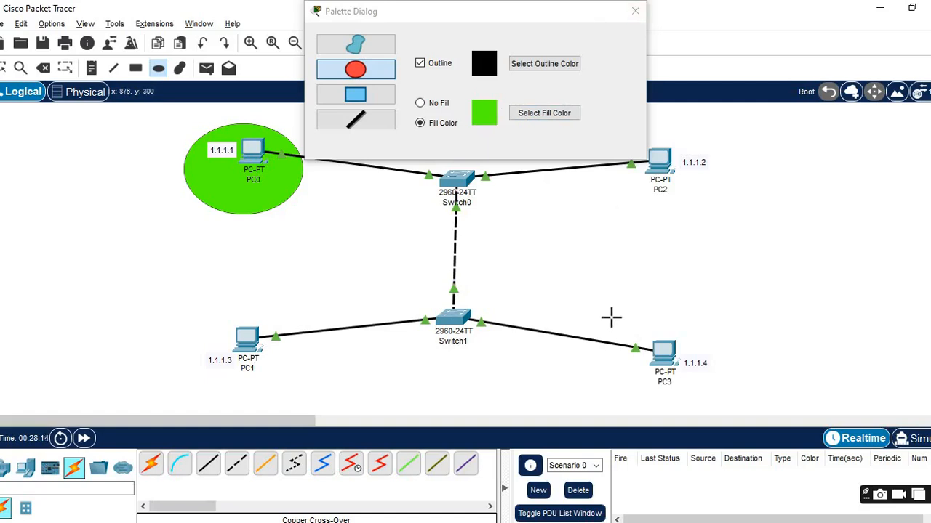
left_click_drag(611, 317, 758, 405)
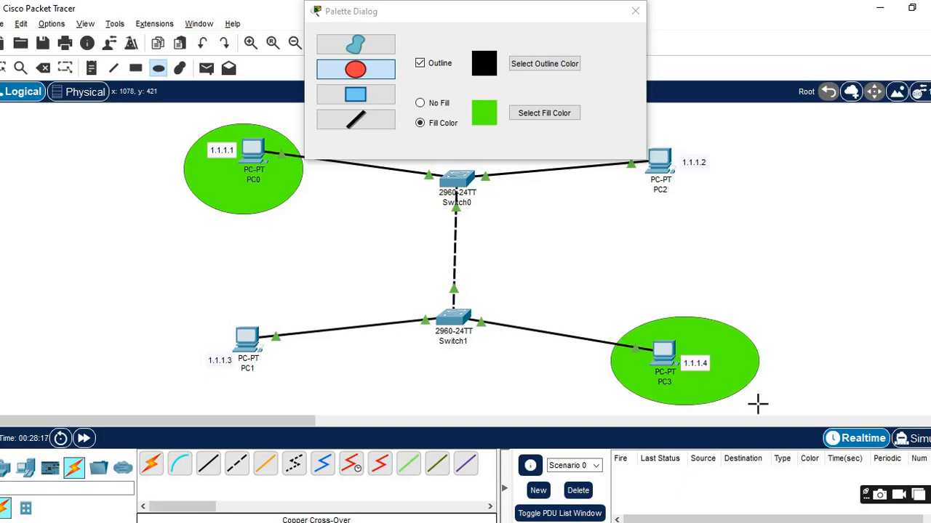
left_click(635, 11)
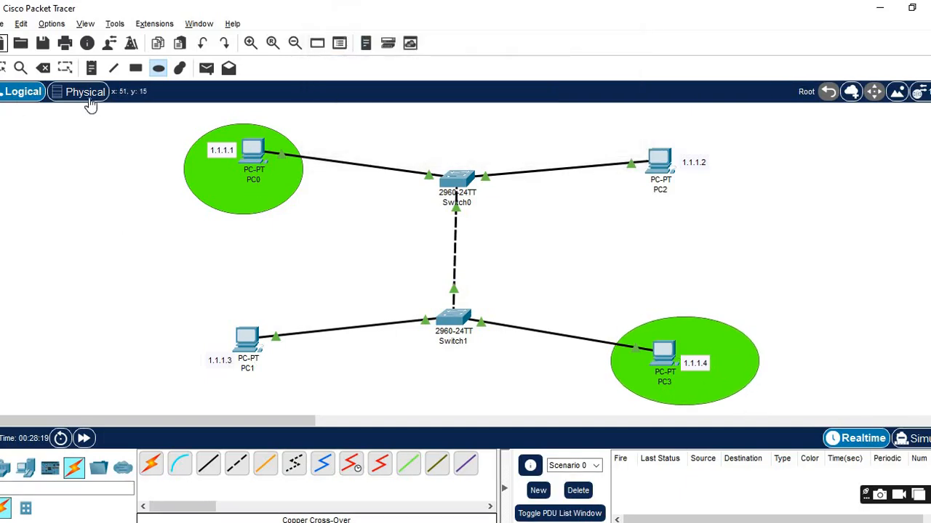
- Add the note "vlan 1 defualt" beside the green ellipse around PC0
left_click(91, 69)
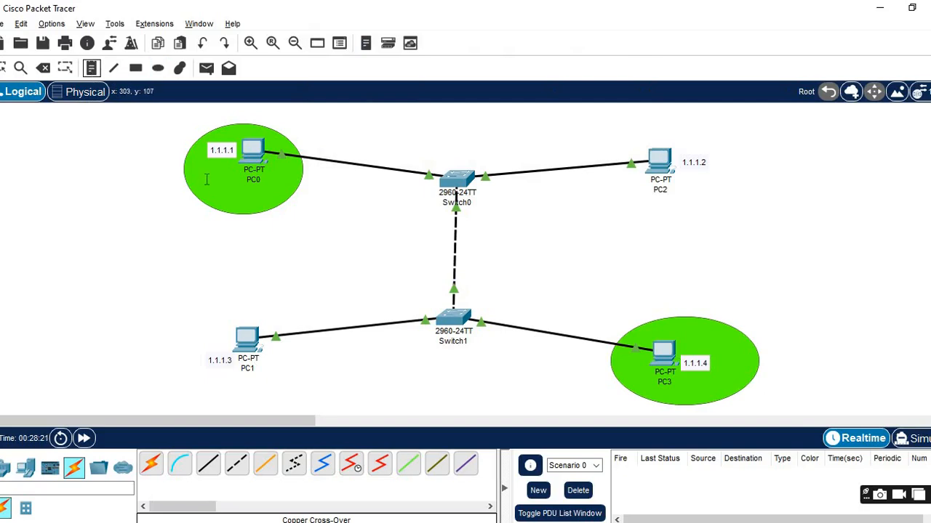
left_click(284, 124)
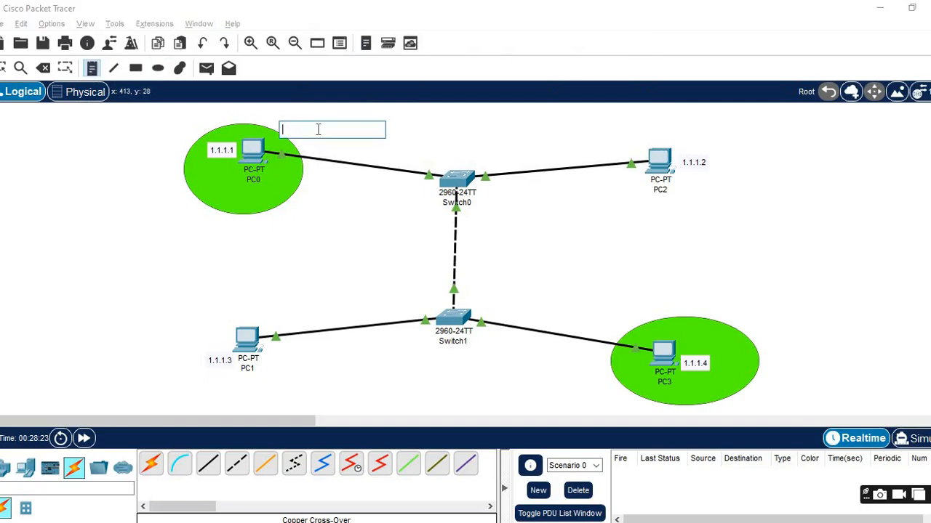
type("vlan 1 defualt")
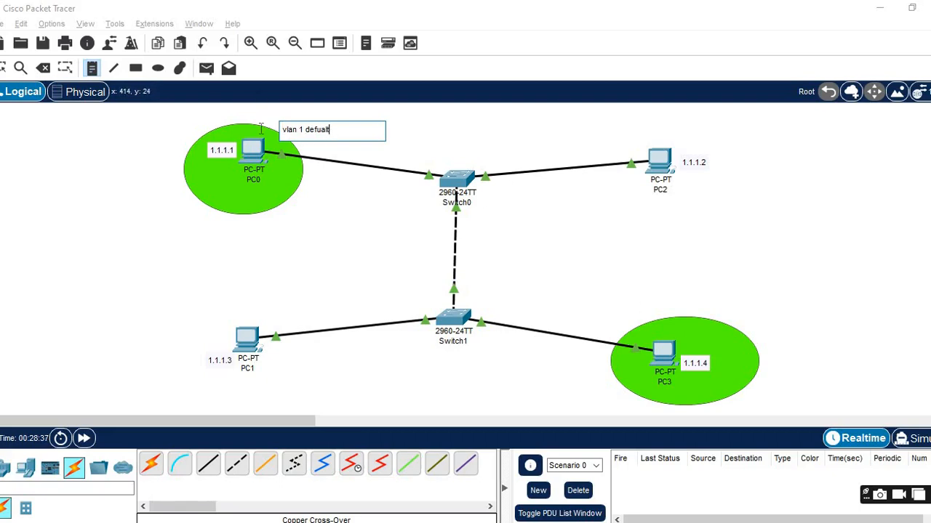
left_click(4, 68)
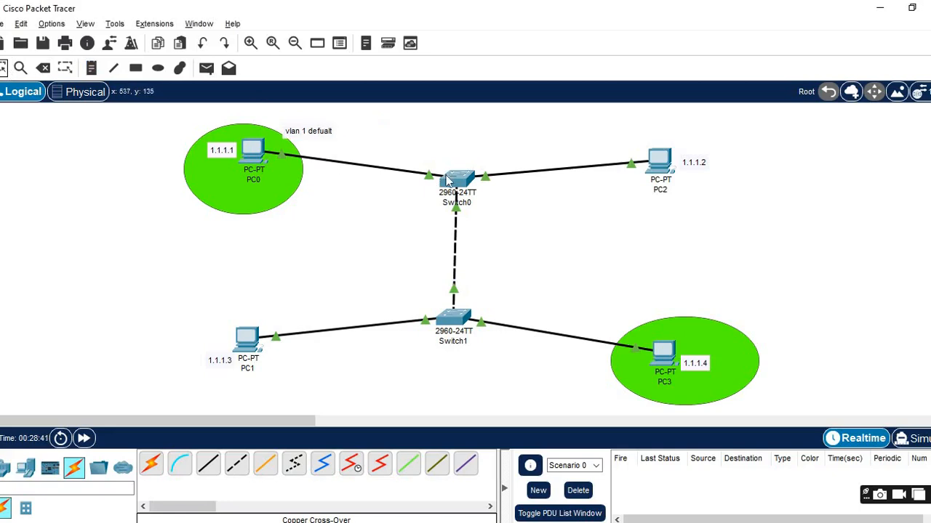
- Open the command line of Switch0 and enter privileged mode with the enable command
left_click(458, 185)
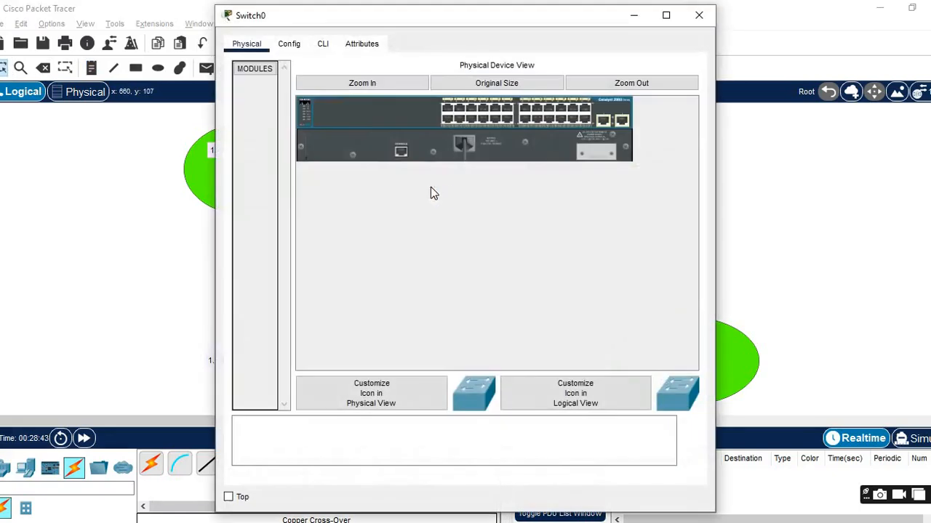
left_click(322, 44)
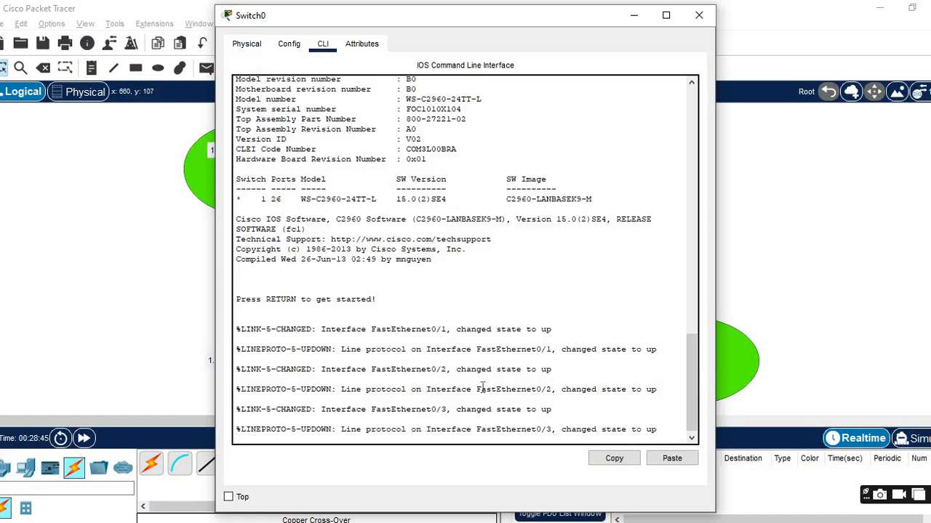
key("Return")
key("Return")
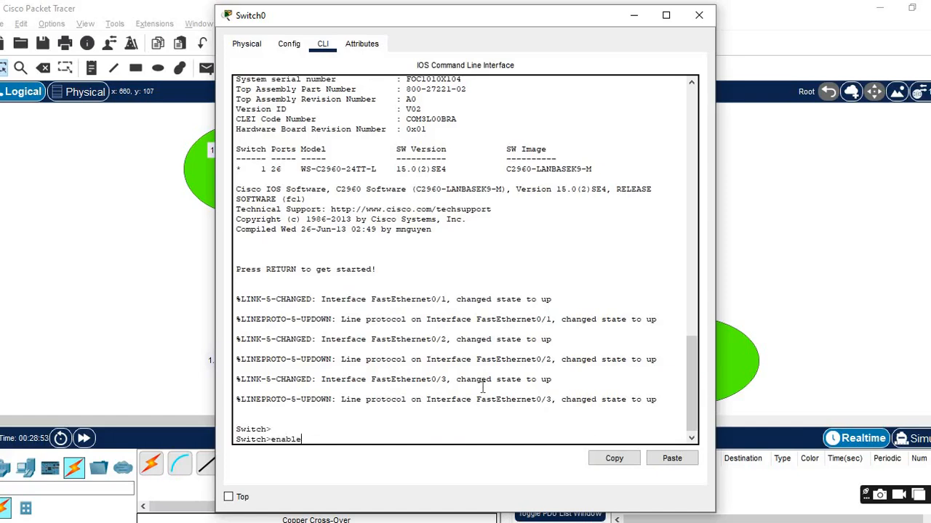
key("Return")
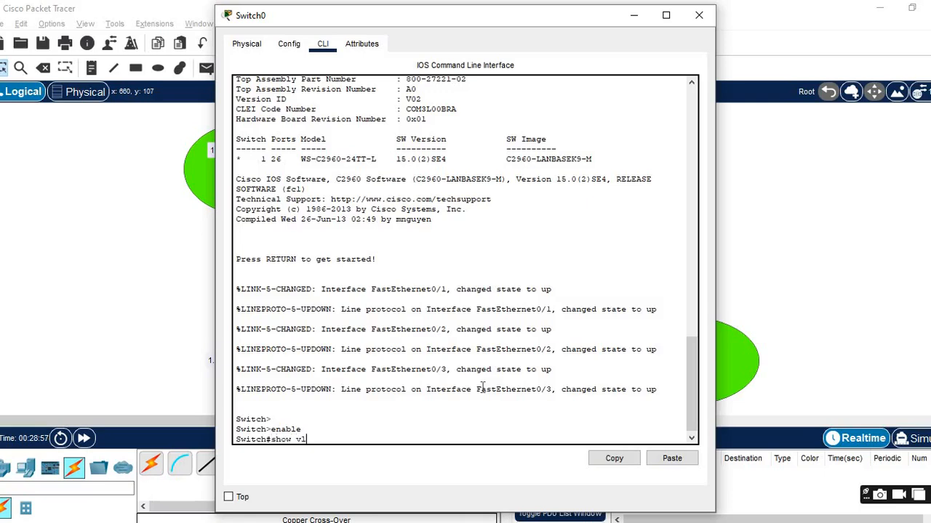
- Run show vlan on Switch0, examine the ports assigned to default VLAN 1, and close the switch window
type("show vlan")
key("Return")
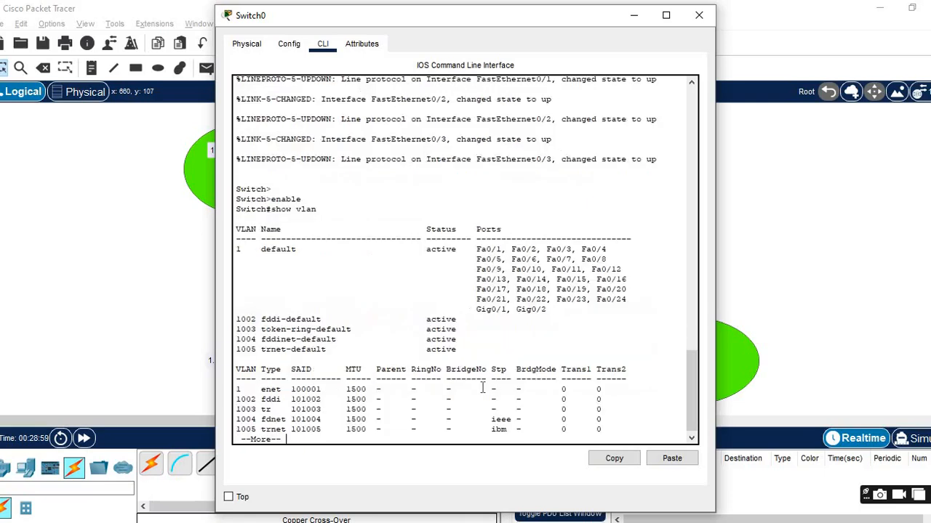
scroll(484, 387, "up", 1)
scroll(531, 307, "down", 1)
left_click_drag(239, 249, 292, 254)
left_click_drag(476, 249, 553, 314)
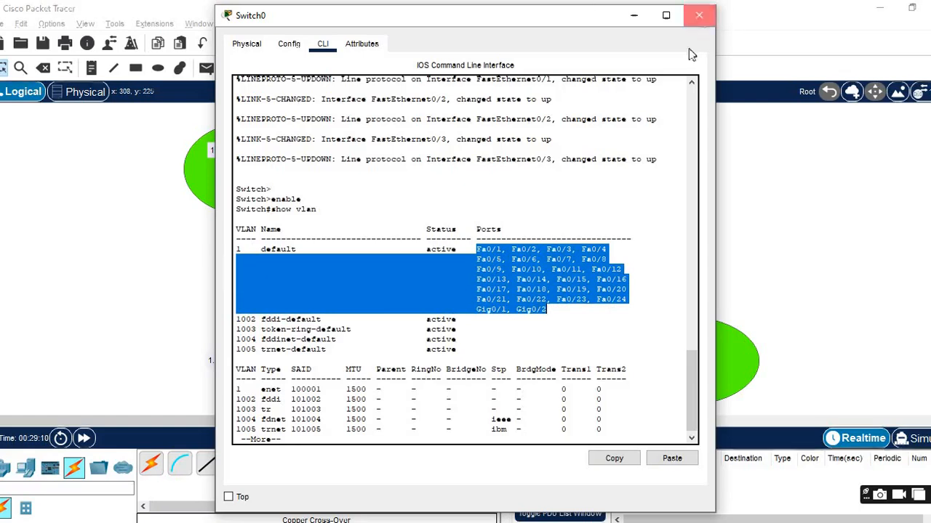
left_click(698, 16)
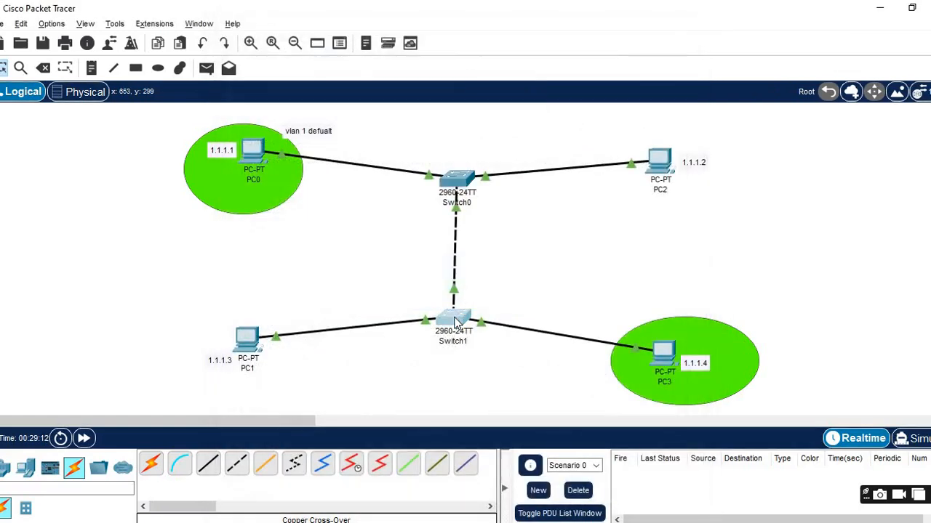
- Open the command line of Switch1 and enter privileged mode with the enable command
left_click(456, 322)
left_click(324, 45)
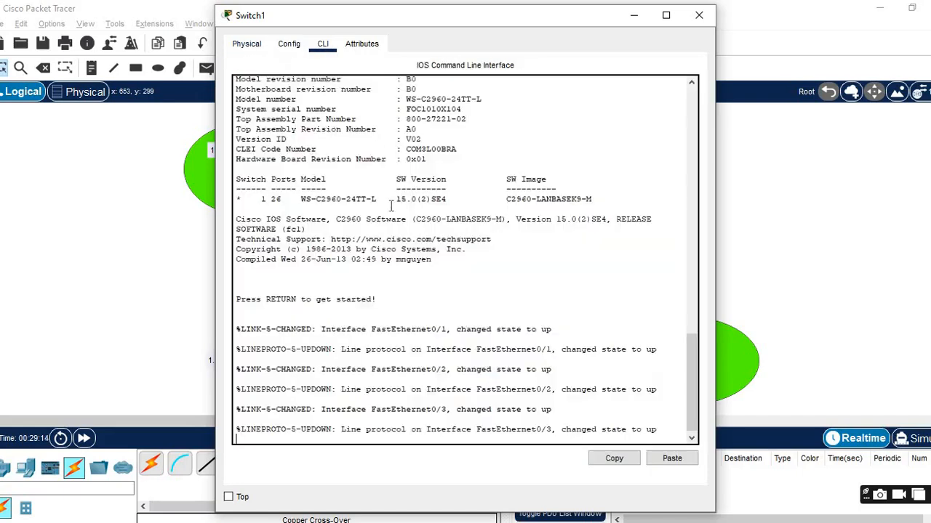
key("Return")
key("Return")
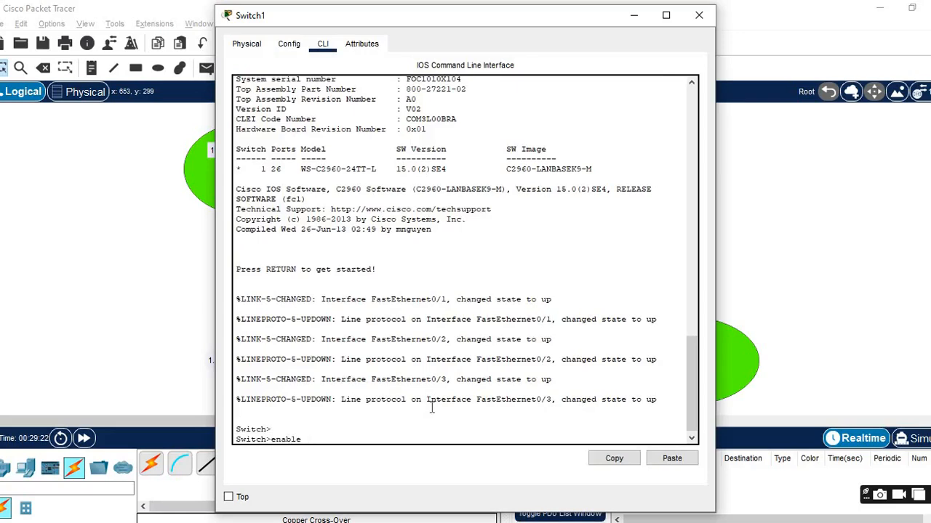
key("Return")
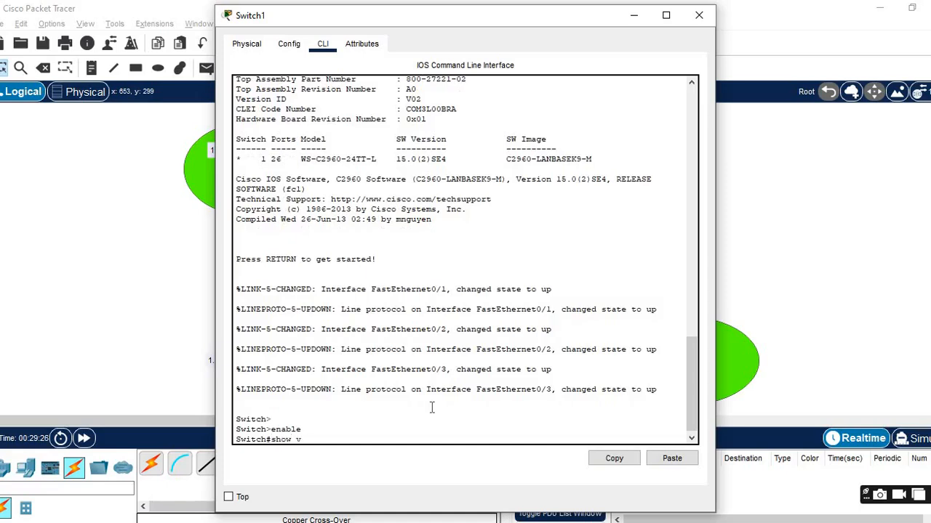
- Run show vlan on Switch1, examine the ports assigned to default VLAN 1, and return to the topology
type("show vlan")
key("Return")
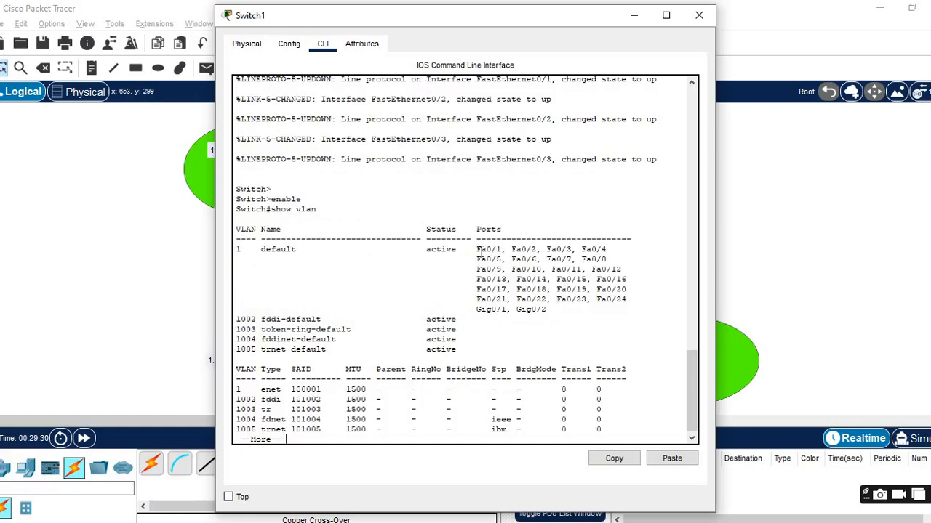
left_click_drag(478, 252, 544, 314)
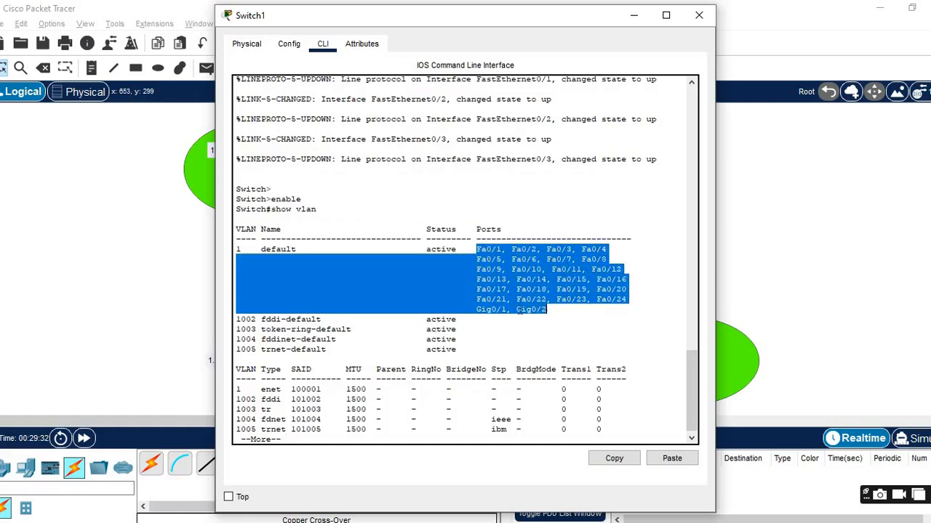
left_click_drag(237, 249, 457, 250)
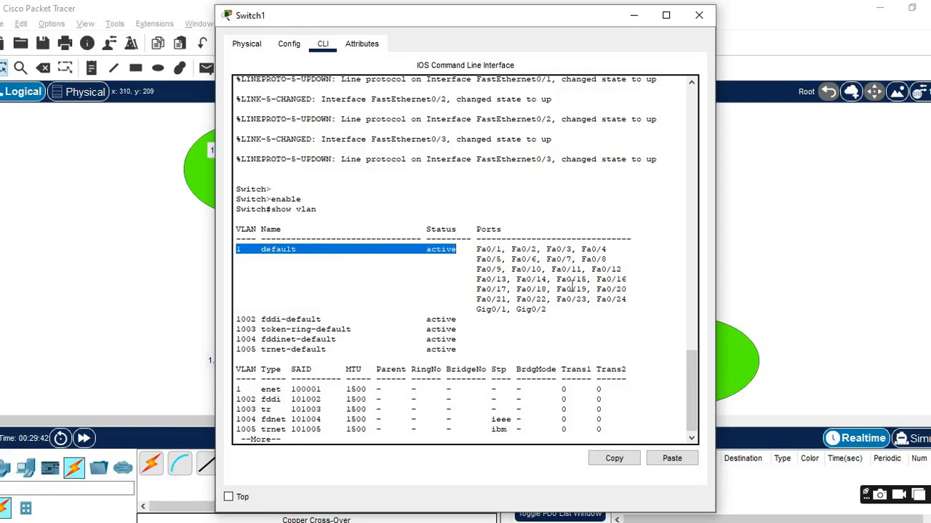
left_click(781, 194)
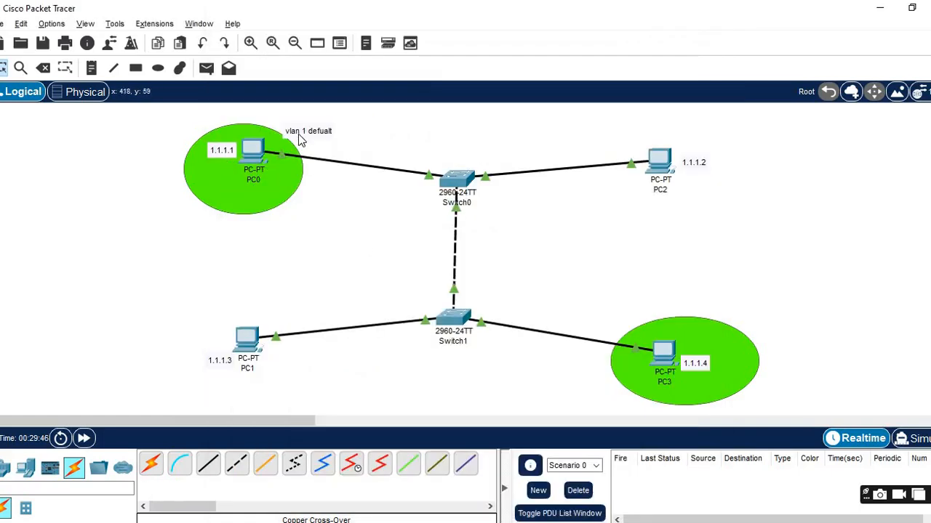
- Move the VLAN note inside the green ellipse below PC0 and change its text to "vlan 10"
left_click_drag(299, 134, 224, 201)
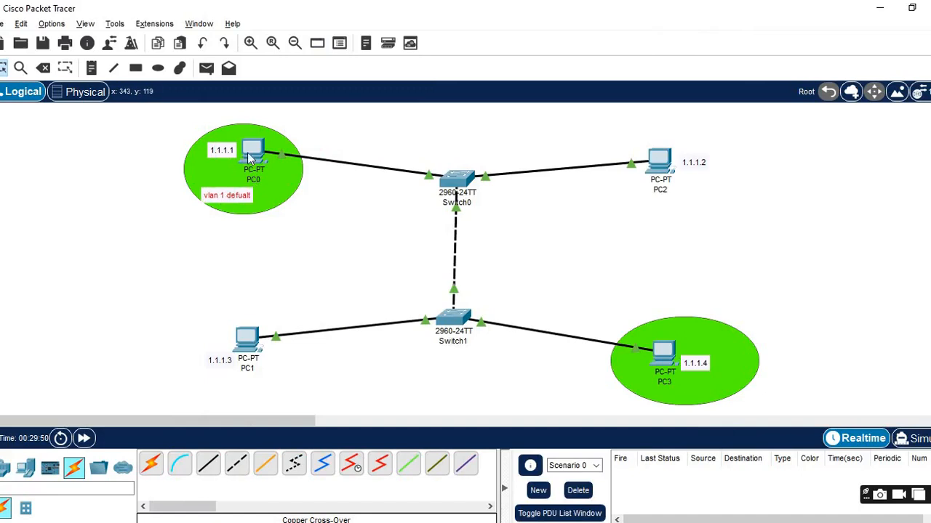
double_click(237, 201)
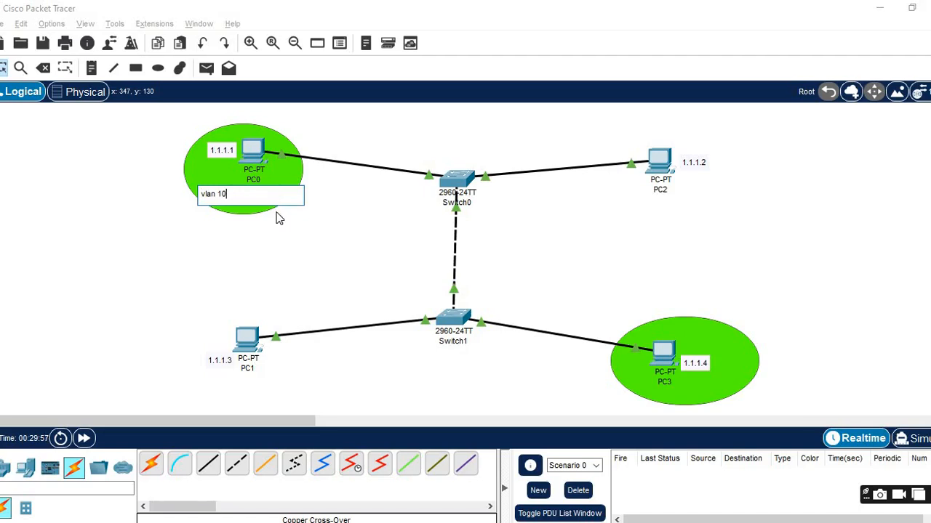
left_click(279, 216)
- Bring up Switch0's command line, compare its VLAN list with the topology, and minimize the window
left_click(460, 182)
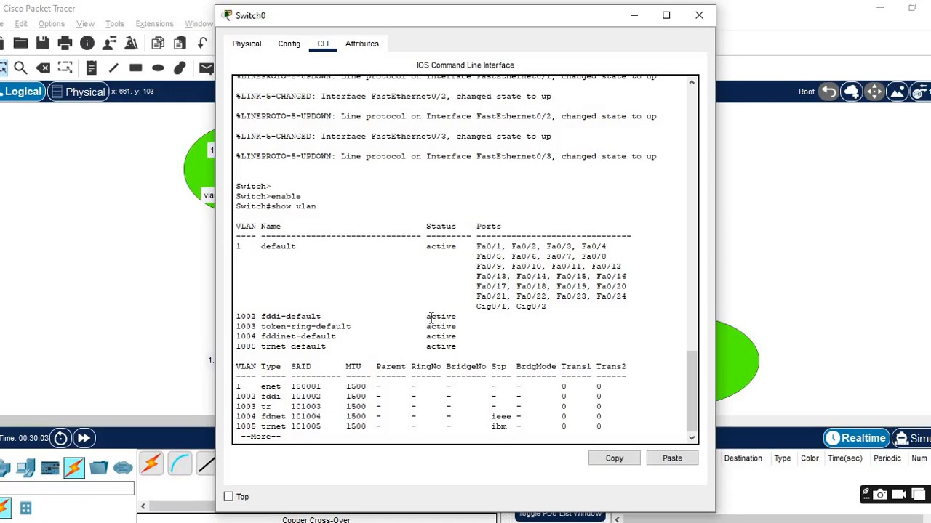
left_click_drag(489, 19, 534, 246)
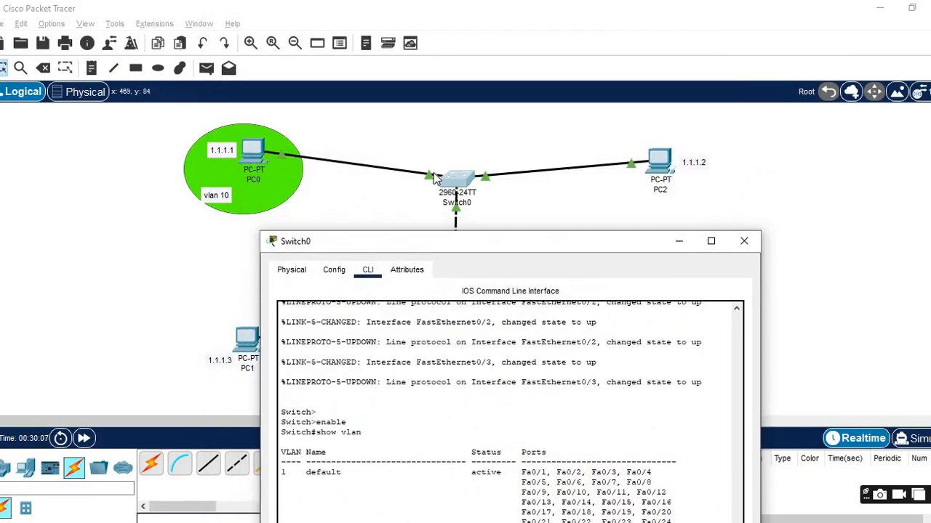
left_click_drag(534, 242, 550, 104)
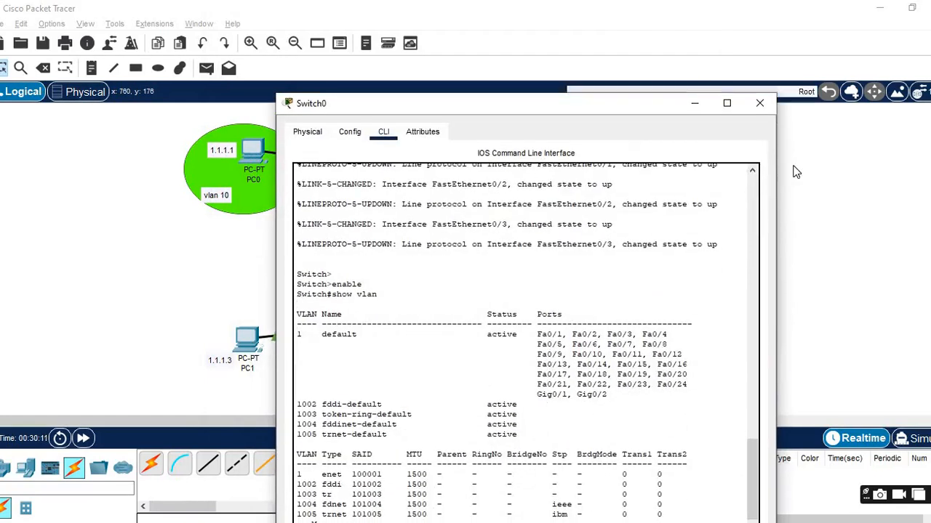
left_click(692, 103)
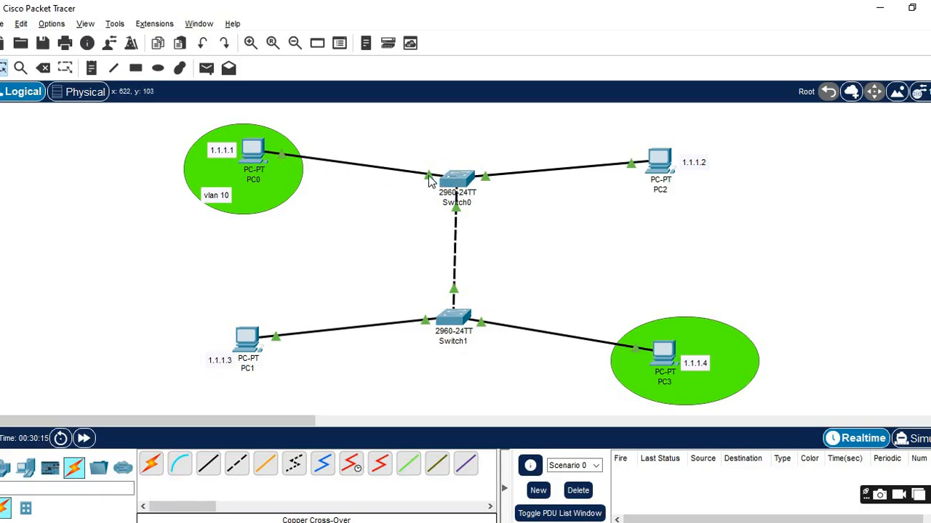
- Add the note "Fa0/1" at Switch0's end of the link to PC0
mouse_move(429, 181)
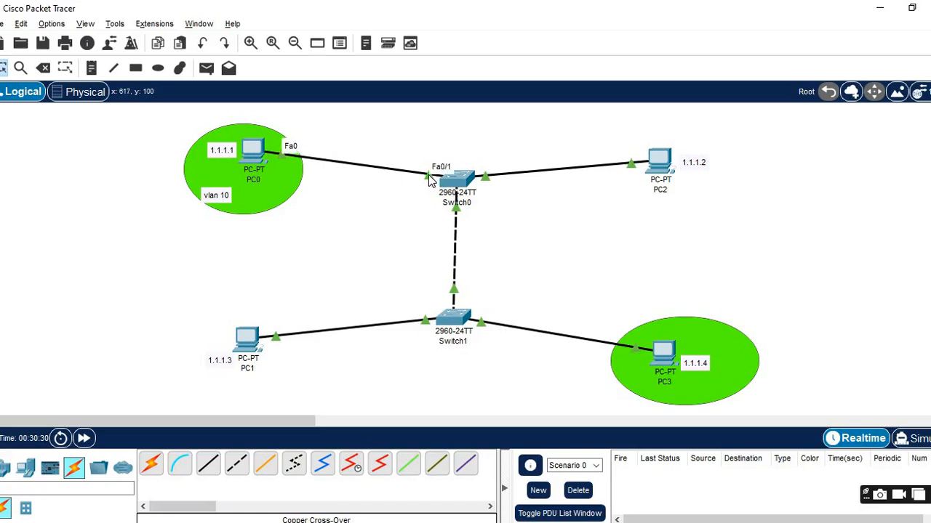
left_click(91, 67)
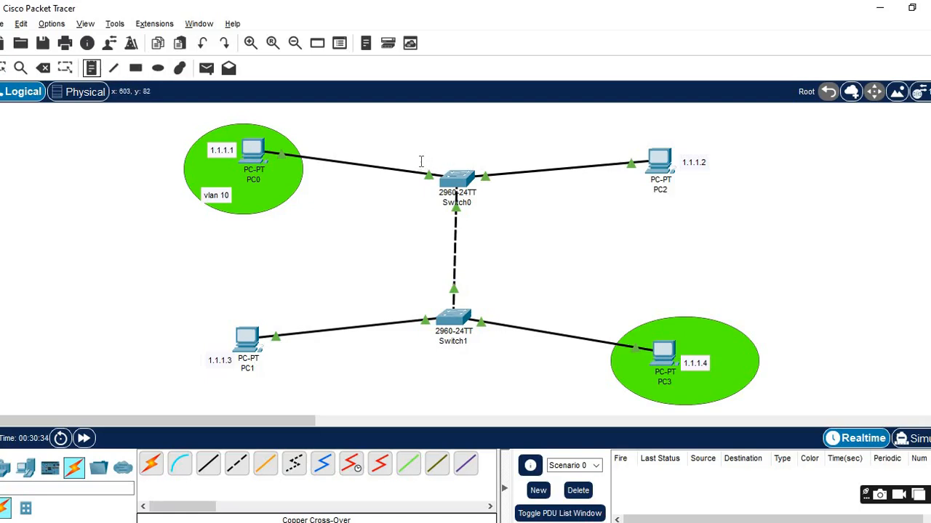
left_click(419, 162)
type("Fa0")
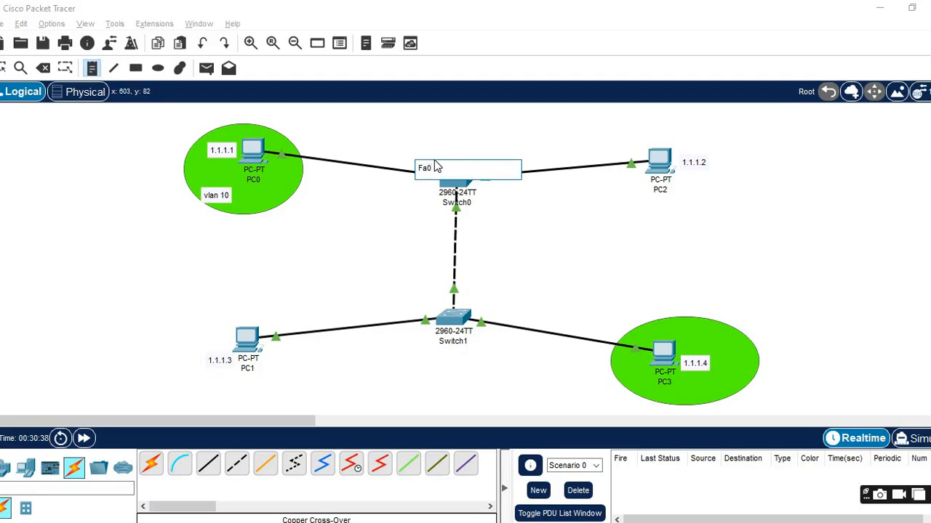
type("/1")
left_click(499, 237)
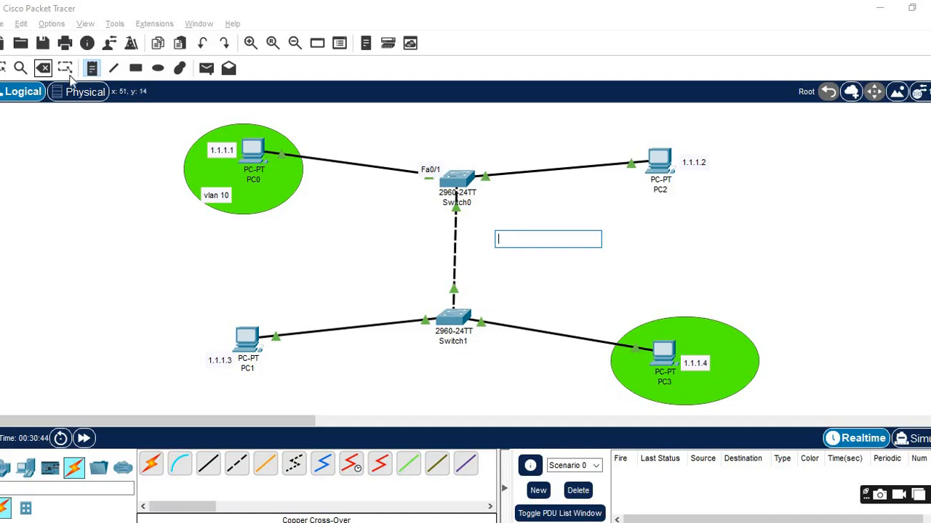
left_click(4, 68)
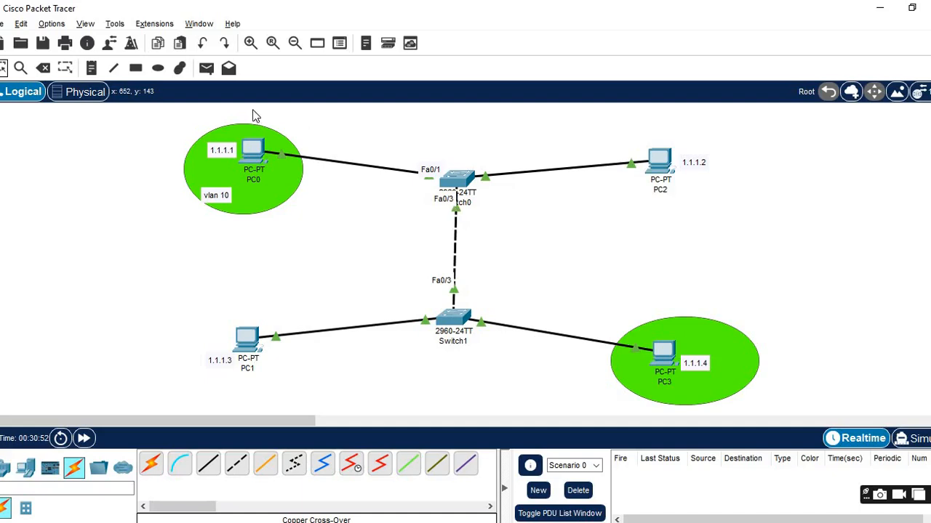
- Add the note "Fa0/2" at Switch0's end of the link to PC2
left_click(90, 67)
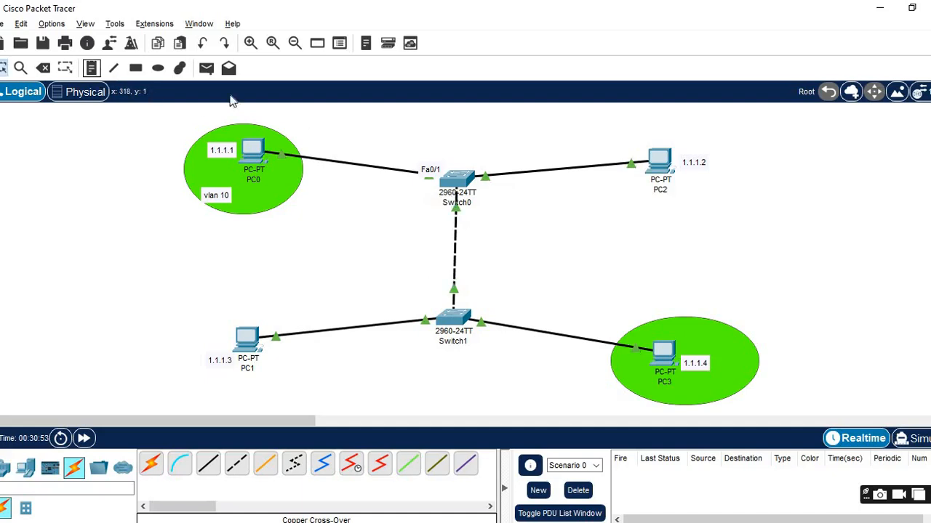
left_click(483, 167)
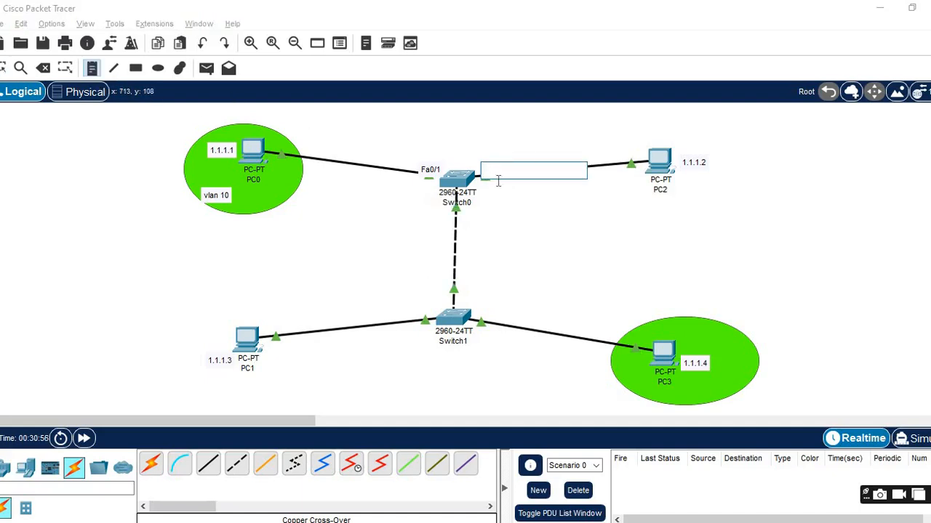
type("Fa0/2")
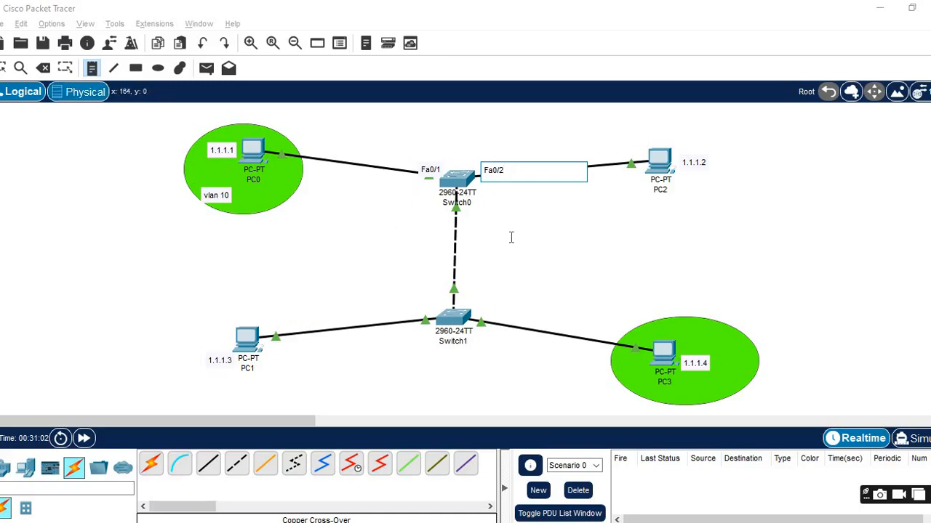
- Add a "Fa0/3" note at each end of the link between Switch0 and Switch1
left_click(468, 206)
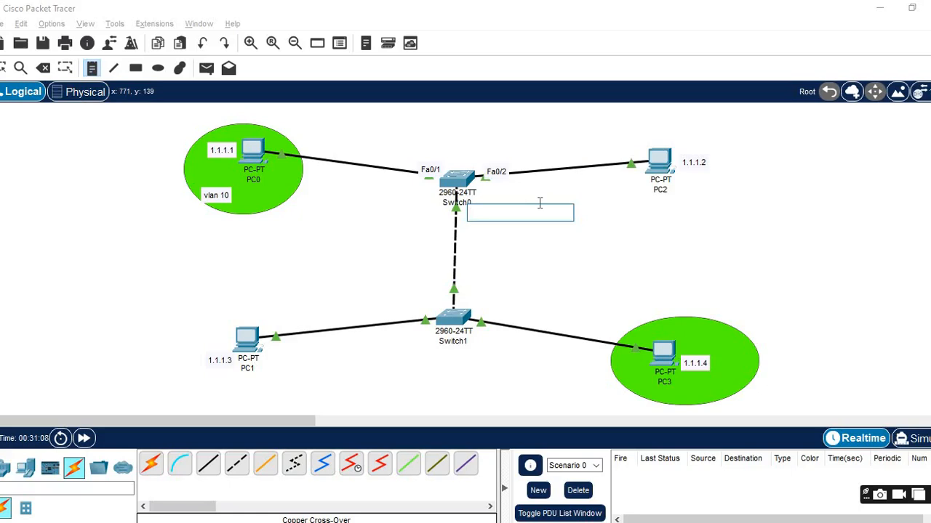
type("Fa")
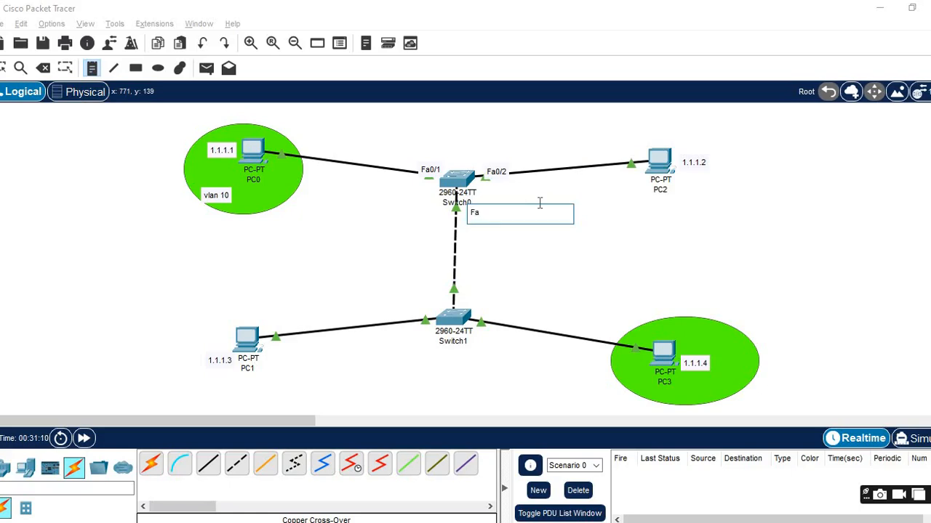
type("0/3")
left_click(462, 304)
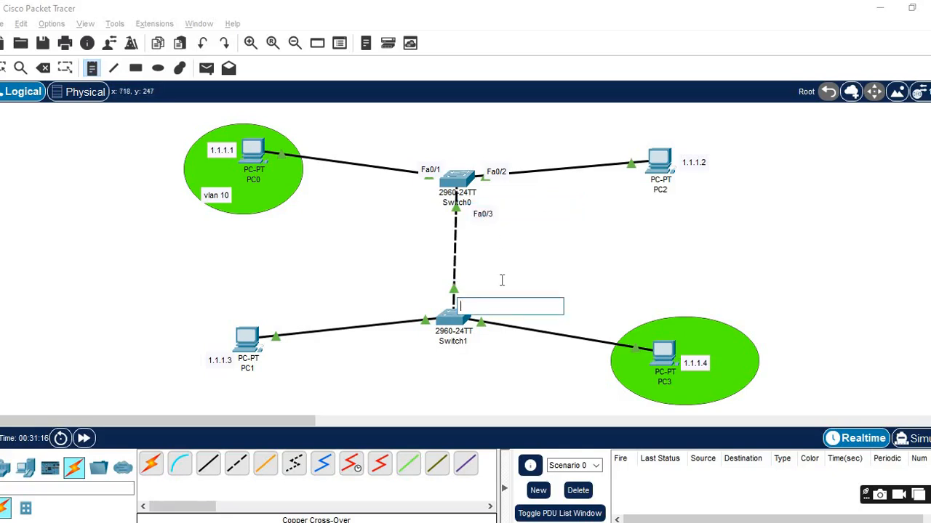
type("Fa0/3")
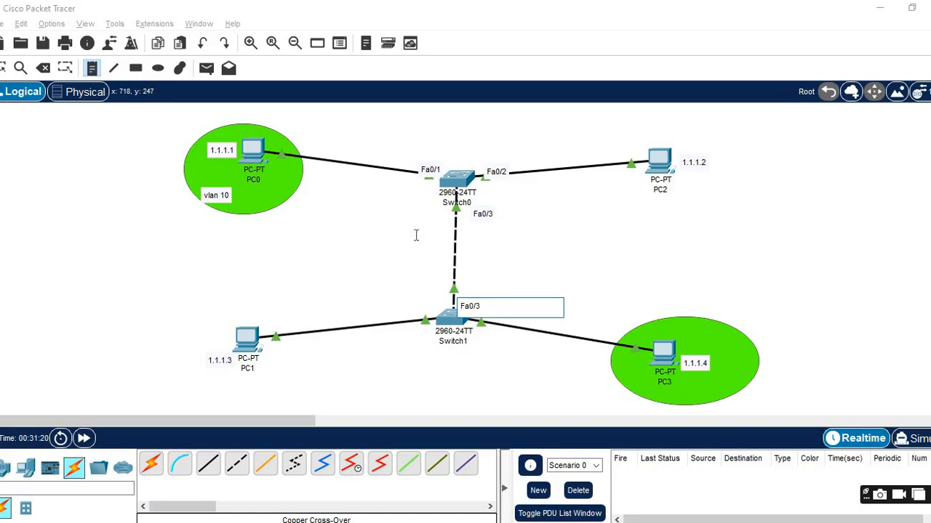
left_click(3, 68)
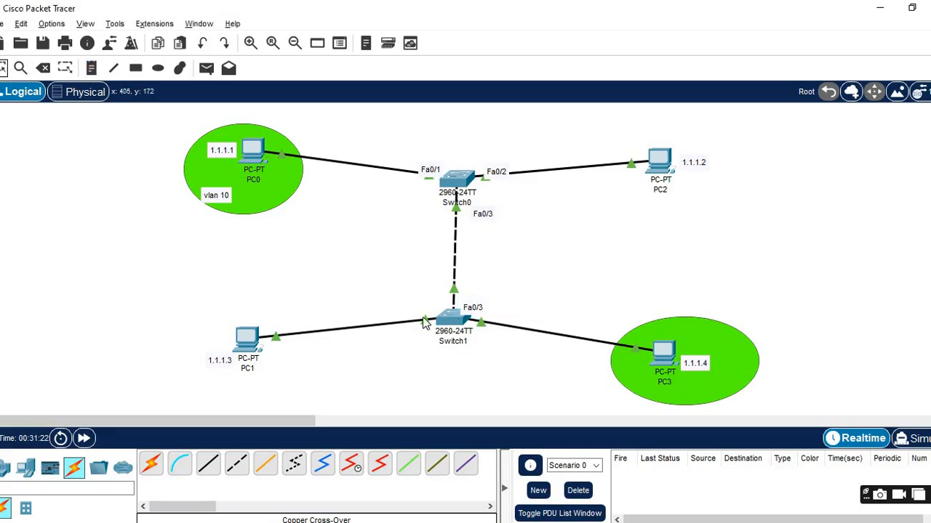
- Reposition the two Fa0/3 notes and Switch0's Fa0/2 and Fa0/1 notes so they sit clear of the devices and link markers
left_click_drag(476, 311, 475, 302)
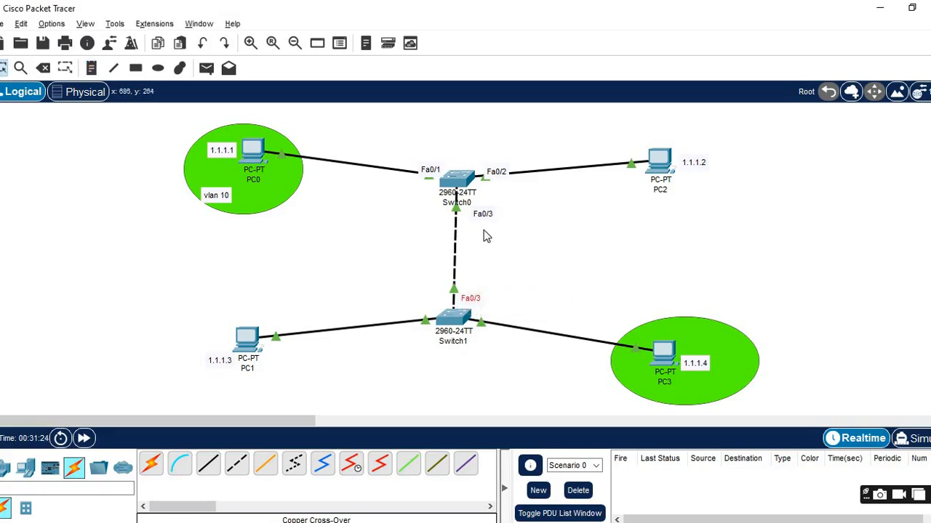
mouse_move(481, 212)
left_mouse_down()
mouse_move(476, 194)
mouse_move(472, 207)
left_mouse_up()
left_click_drag(505, 178, 513, 171)
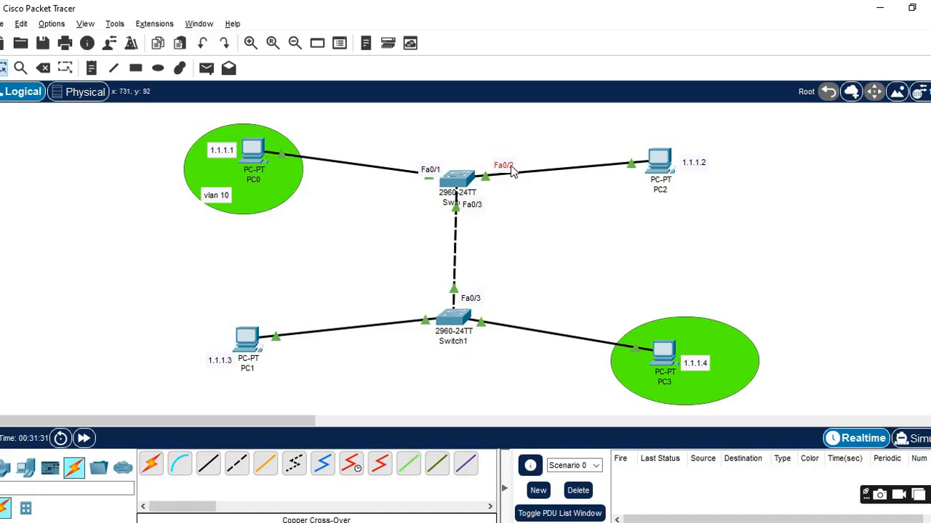
left_click_drag(433, 172, 434, 165)
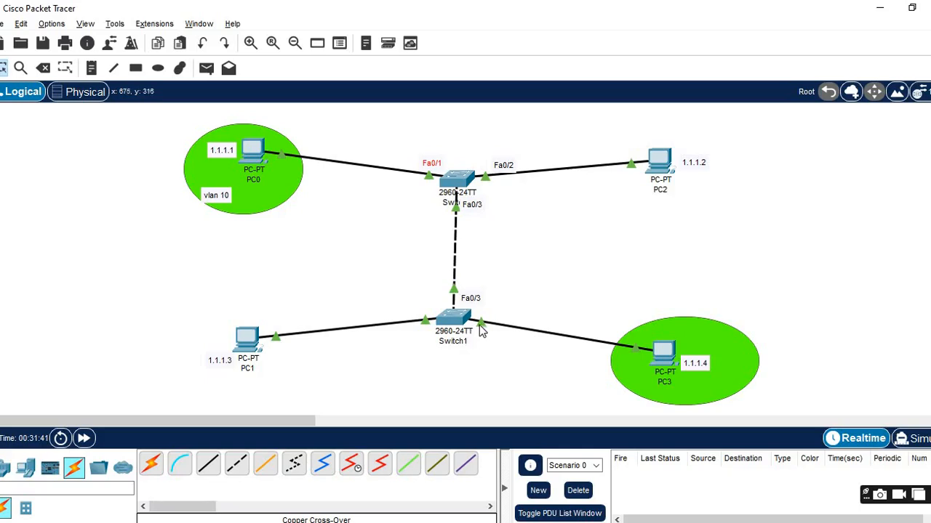
- Check Switch1's port names and add the notes "Fa0/2" on its PC3 link and "Fa0/1" on its PC1 link
mouse_move(480, 328)
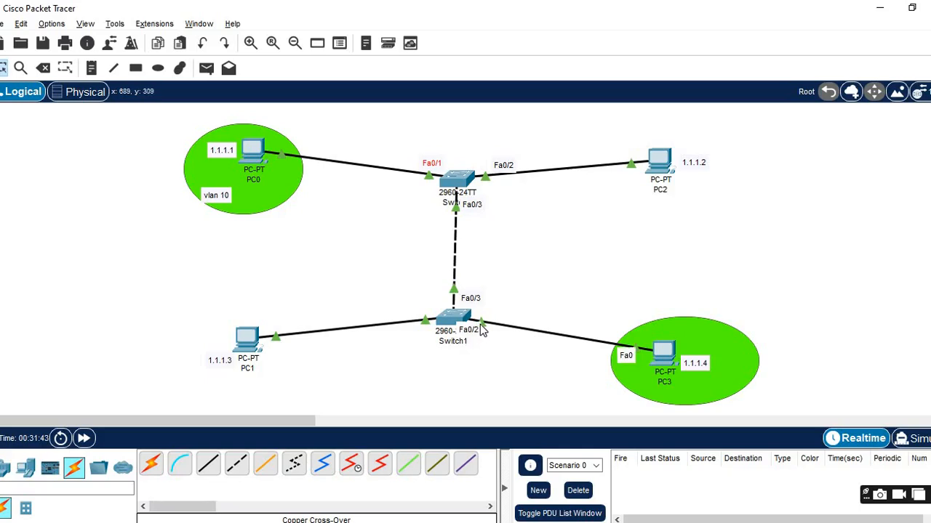
mouse_move(426, 319)
left_click(92, 68)
left_click(486, 321)
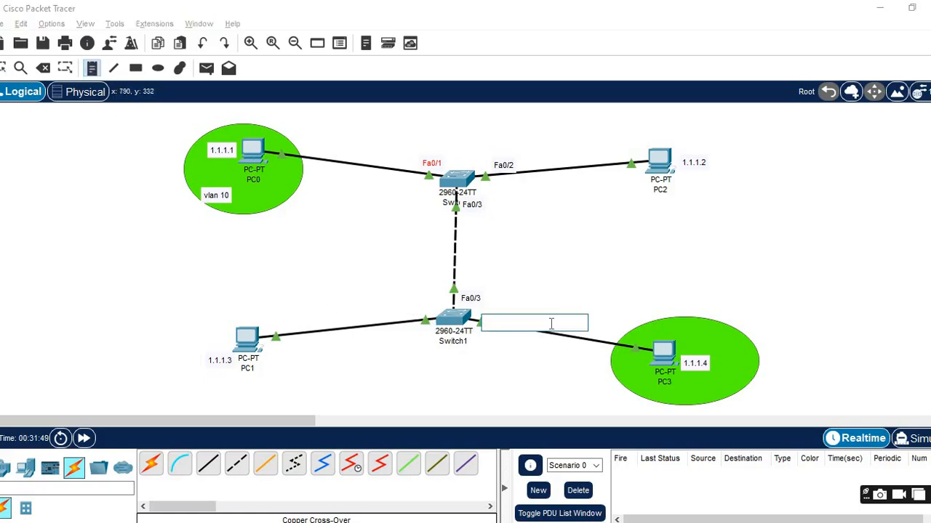
type("Fa")
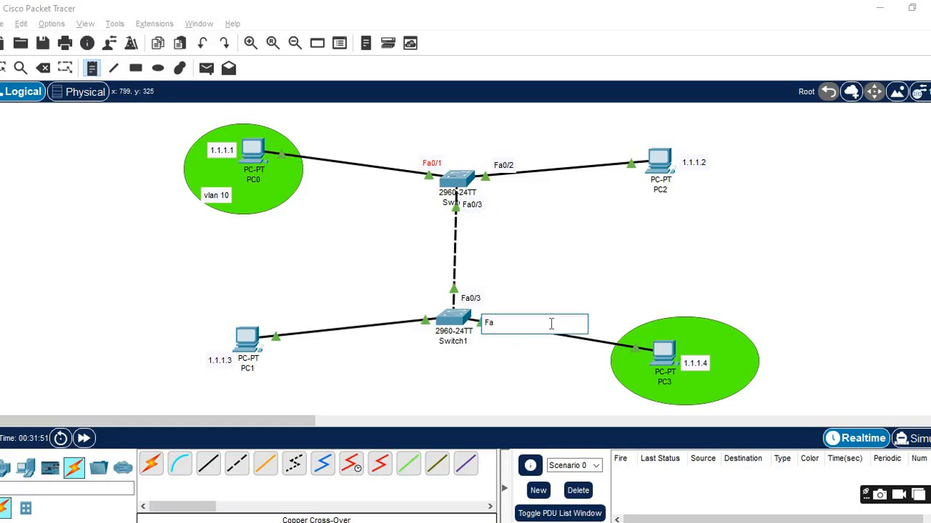
type("0/2")
left_click(414, 312)
type("Fa0/1")
left_click(3, 71)
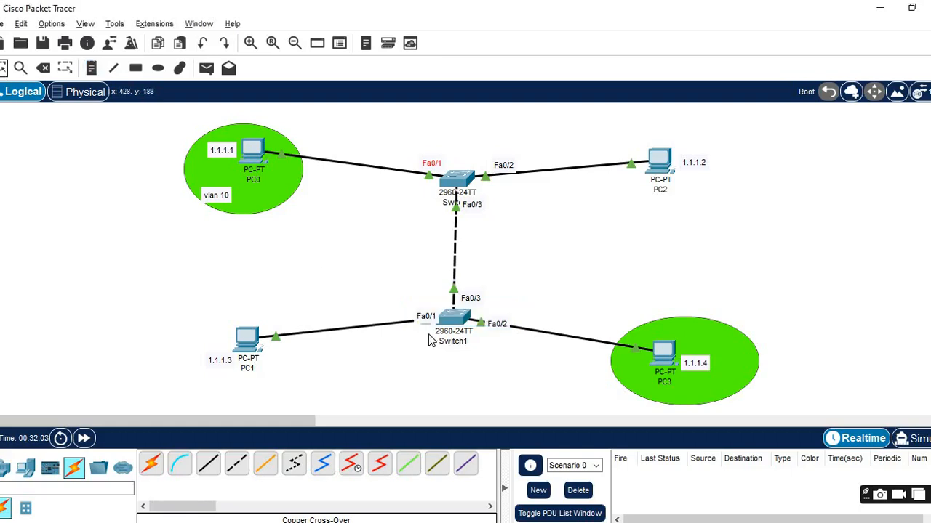
- Move Switch1's Fa0/1 and Fa0/2 notes above their links and nudge Switch0's Fa0/2 note closer to its port
left_click_drag(421, 320, 406, 313)
mouse_move(489, 328)
left_mouse_down()
mouse_move(498, 316)
mouse_move(487, 318)
left_mouse_up()
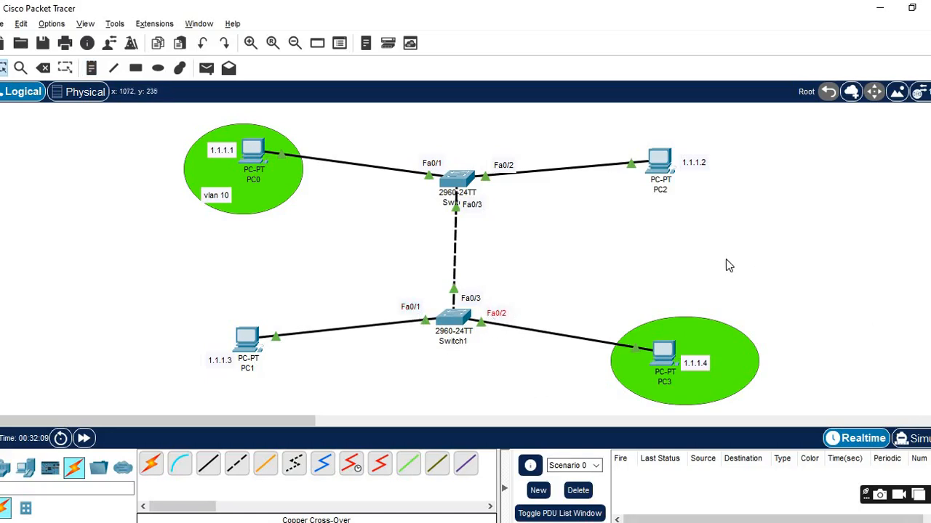
left_click_drag(499, 169, 495, 166)
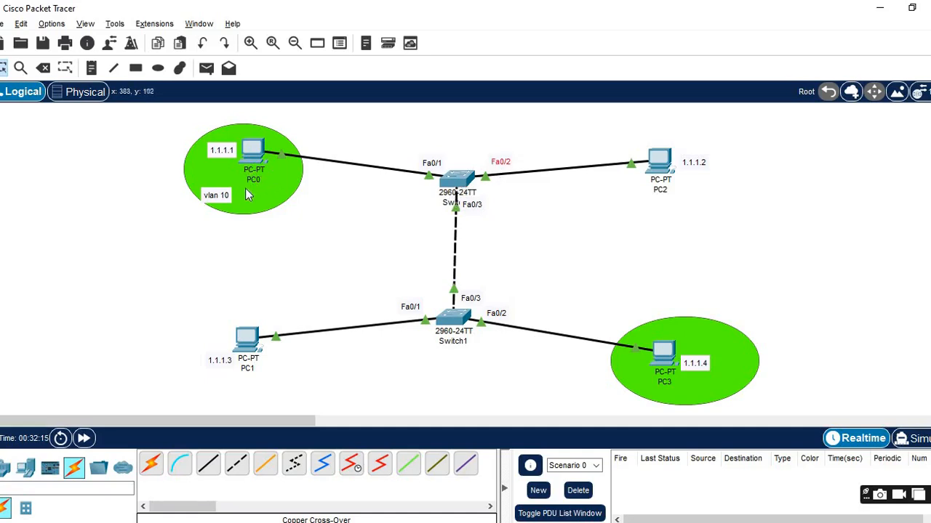
- Reopen Switch0's command line beside the topology and examine the default VLAN 1 entry and its ports
left_click(458, 181)
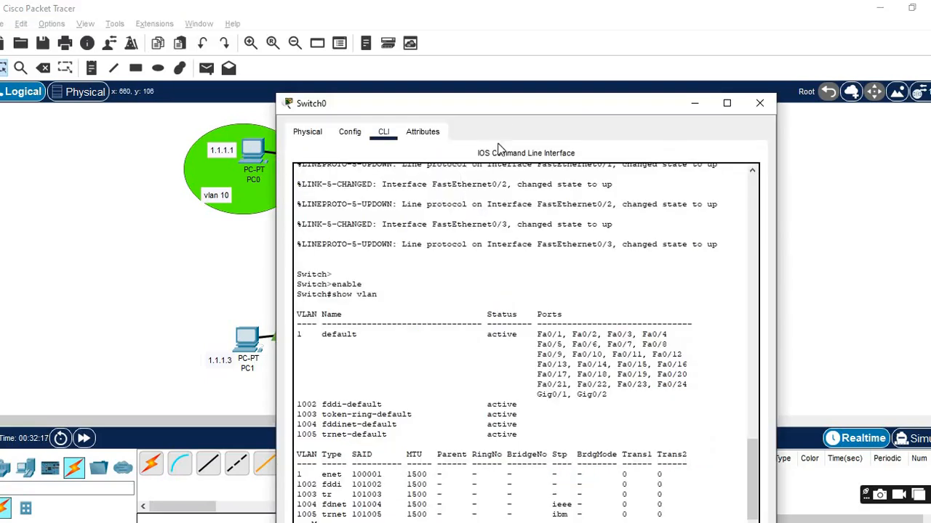
left_click_drag(511, 106, 716, 58)
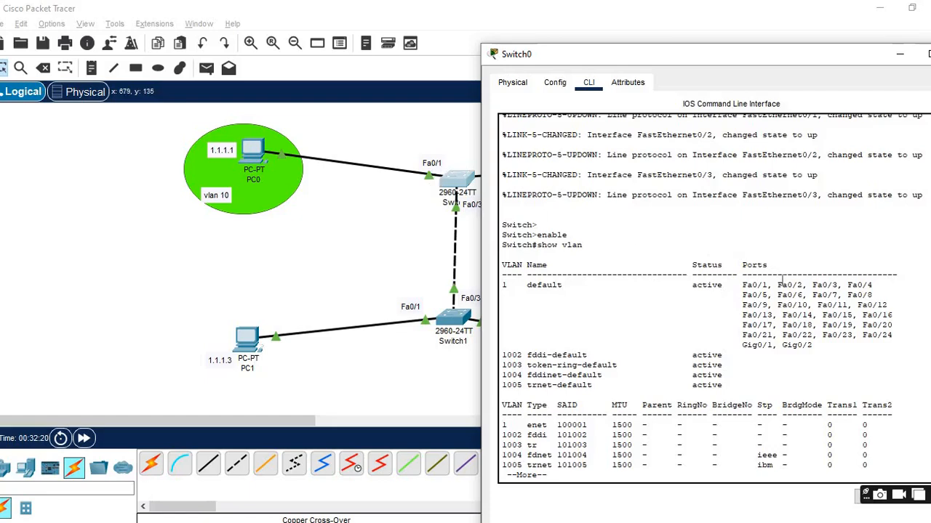
left_click_drag(768, 287, 544, 287)
left_click_drag(710, 294, 741, 285)
left_click(727, 354)
left_click_drag(713, 56, 596, 47)
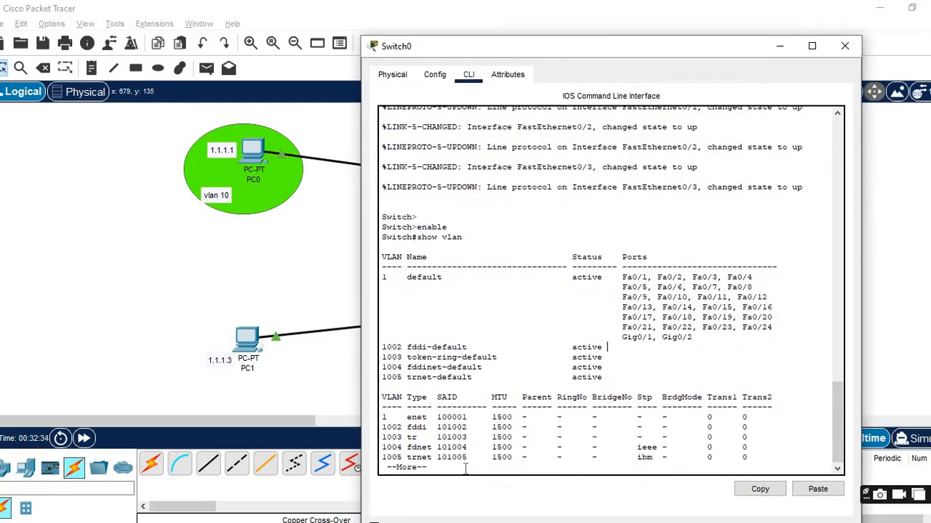
- Read through the rest of Switch0's VLAN listing until the privileged prompt is available
key("Return")
key("Return")
key("Return")
key("Return")
key("Return")
key("Return")
key("Return")
key("Return")
key("Return")
key("Return")
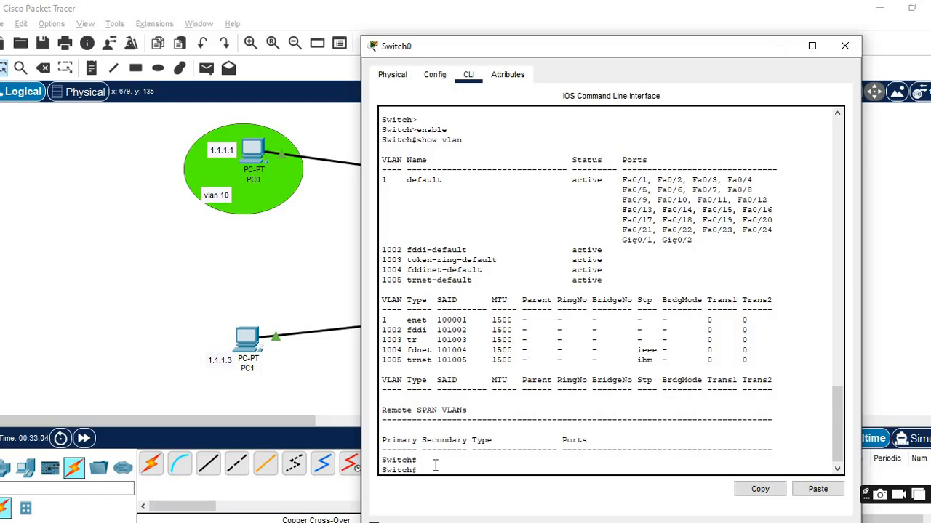
- Enter global configuration mode on Switch0, create VLAN 10 and give it the chosen first name as its VLAN name
type("cc")
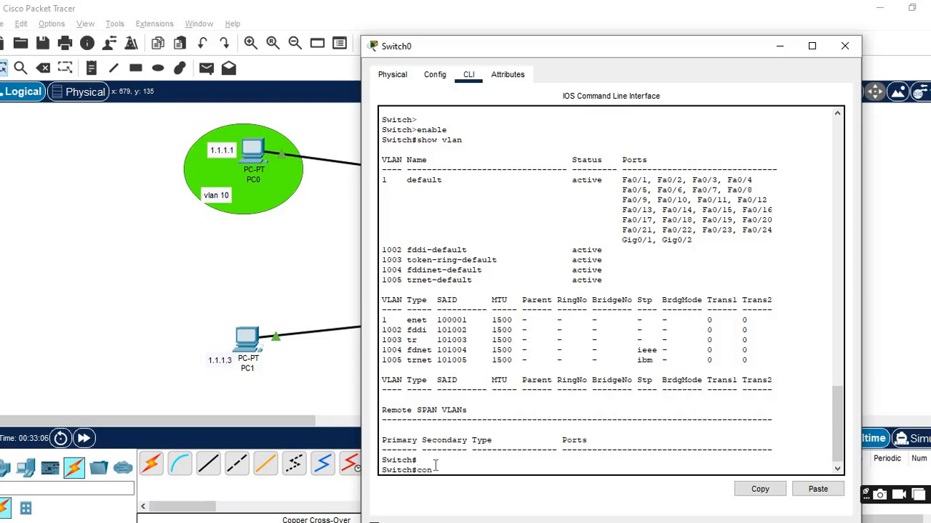
key("Return")
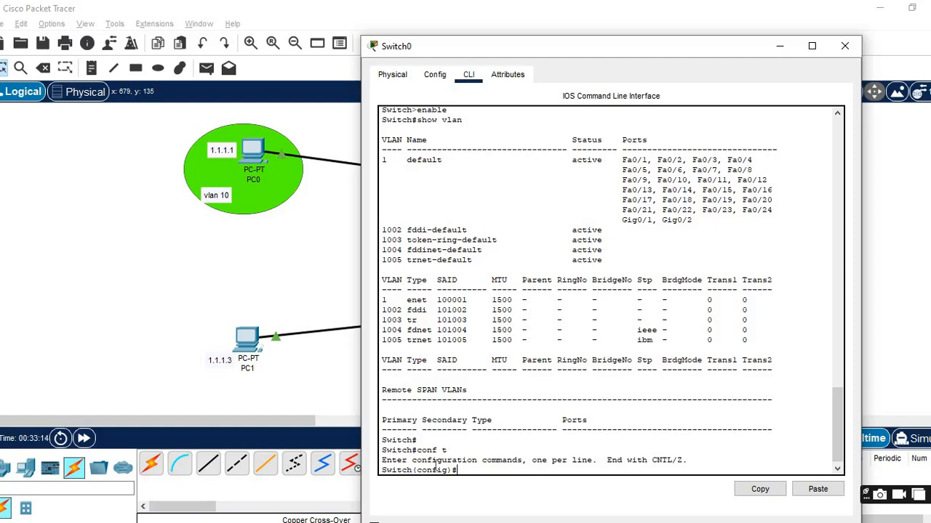
type("lan 10")
key("Return")
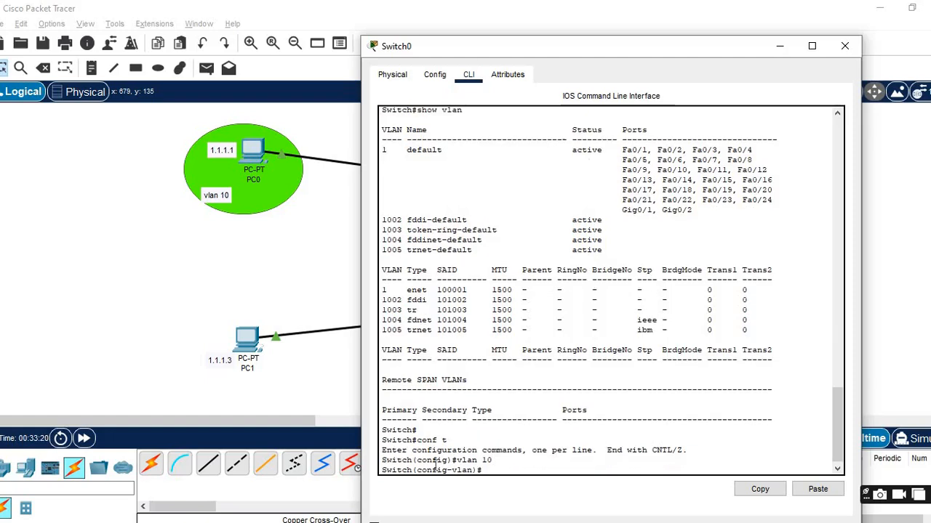
type("name")
type("Emma")
key("Return")
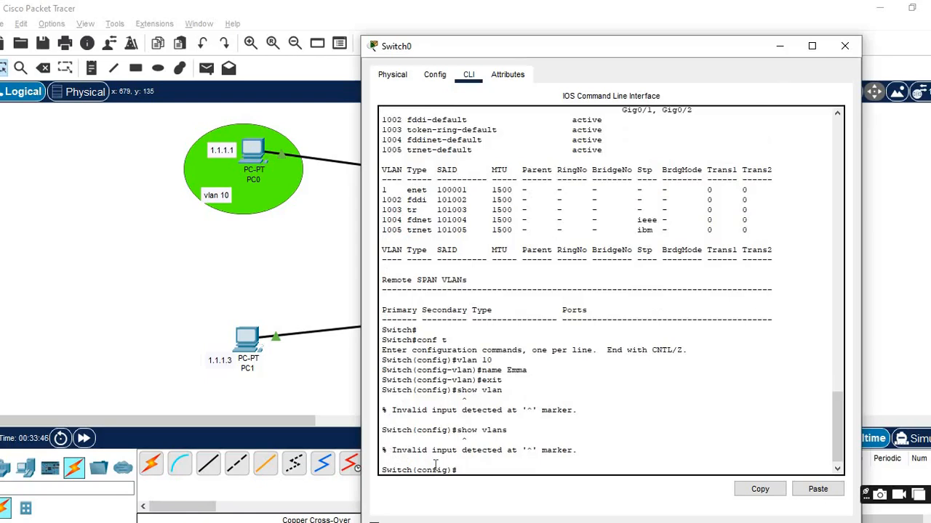
- Leave configuration mode on Switch0 and display the VLAN table with show vlan
type("xit")
key("Return")
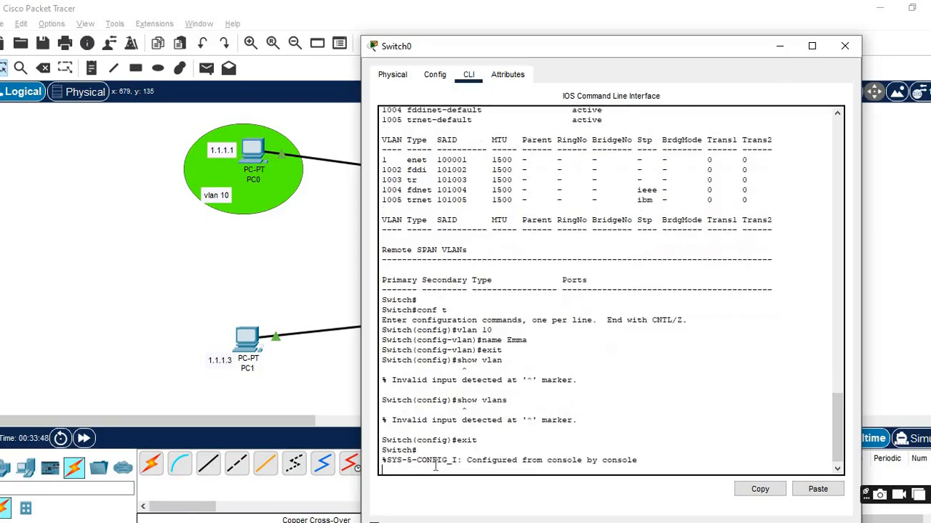
key("Return")
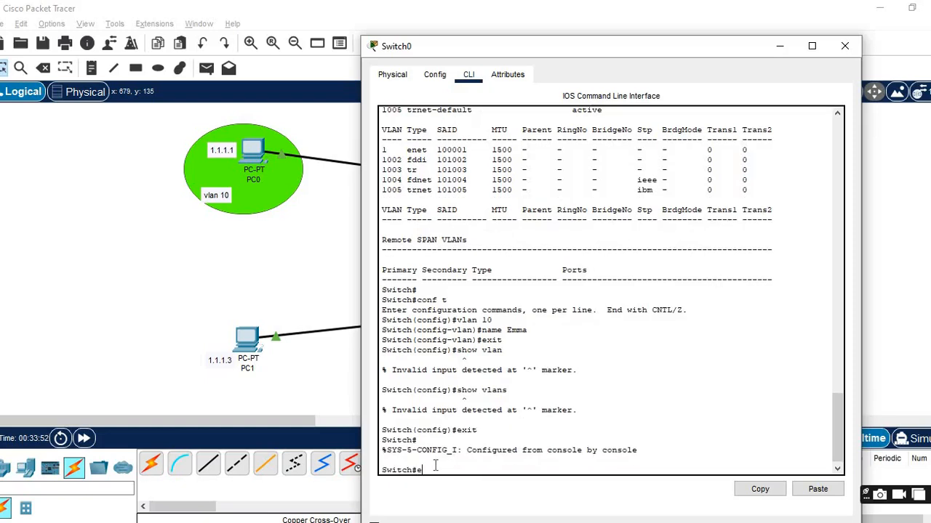
type("show vlans")
key("Return")
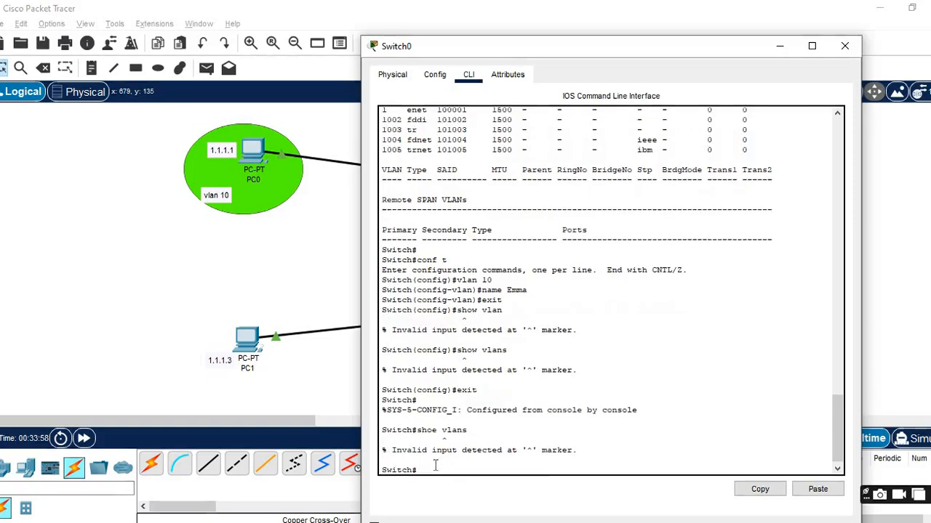
key("Up")
key("BackSpace")
key("Return")
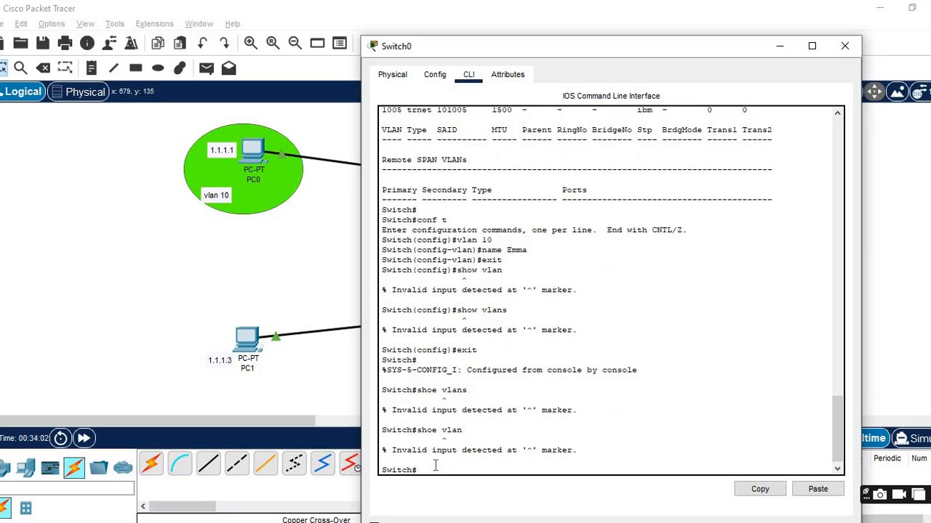
type("show vlan")
key("Return")
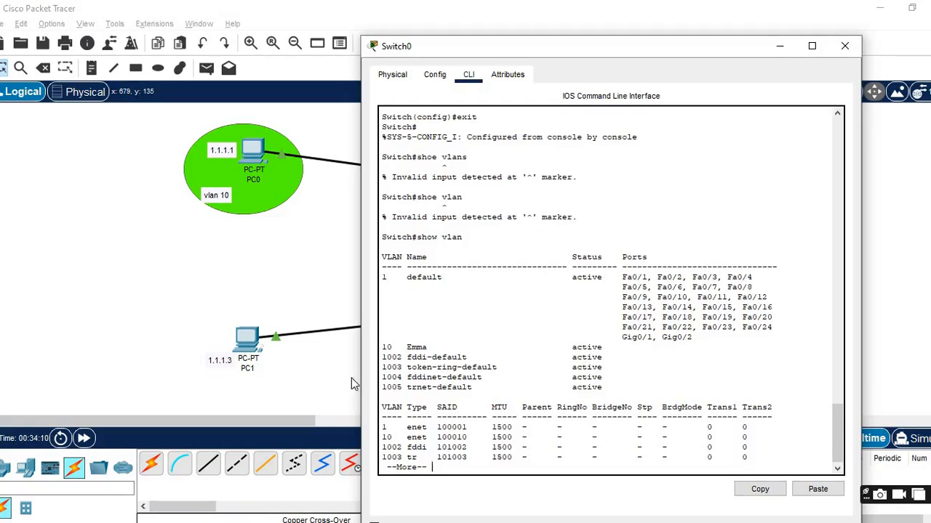
- Examine the VLAN 10 entry and port Fa0/1 in Switch0's VLAN table, reading the listing through to its end
left_click_drag(383, 343, 603, 346)
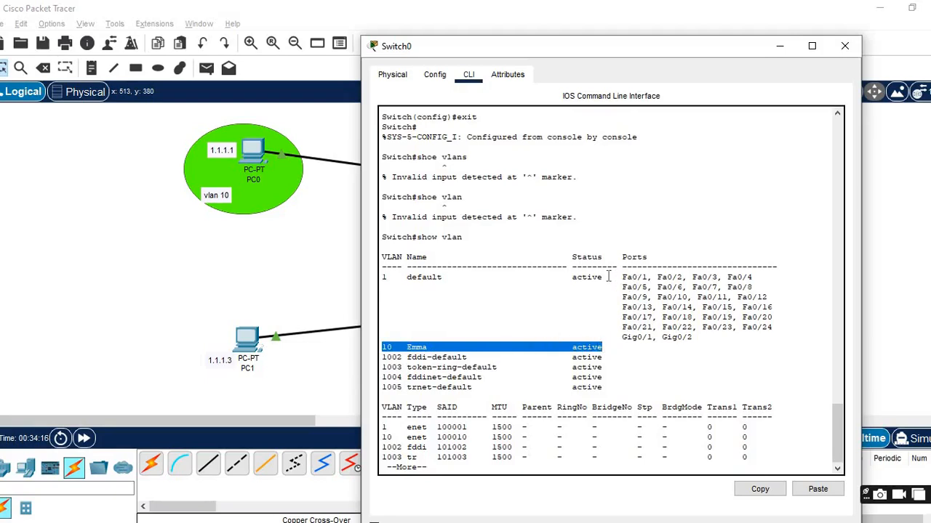
left_click_drag(623, 277, 649, 278)
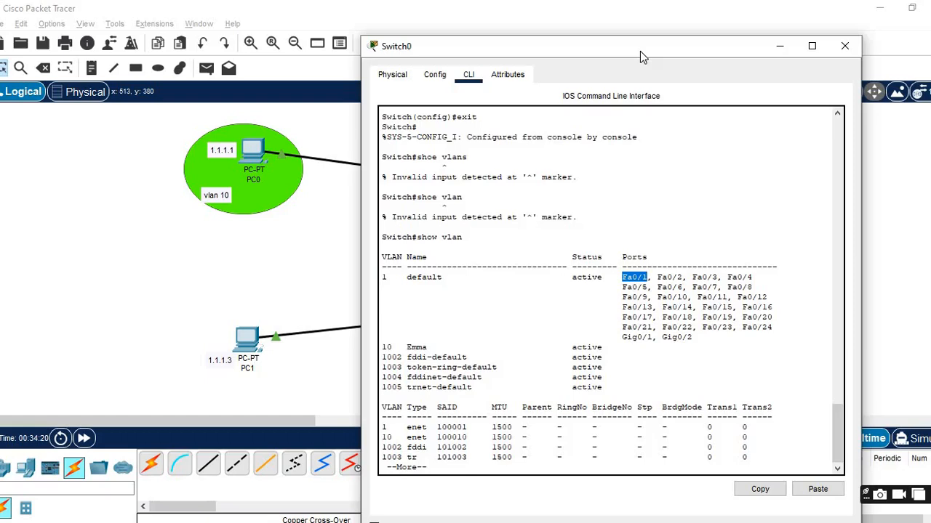
left_click_drag(640, 51, 643, 52)
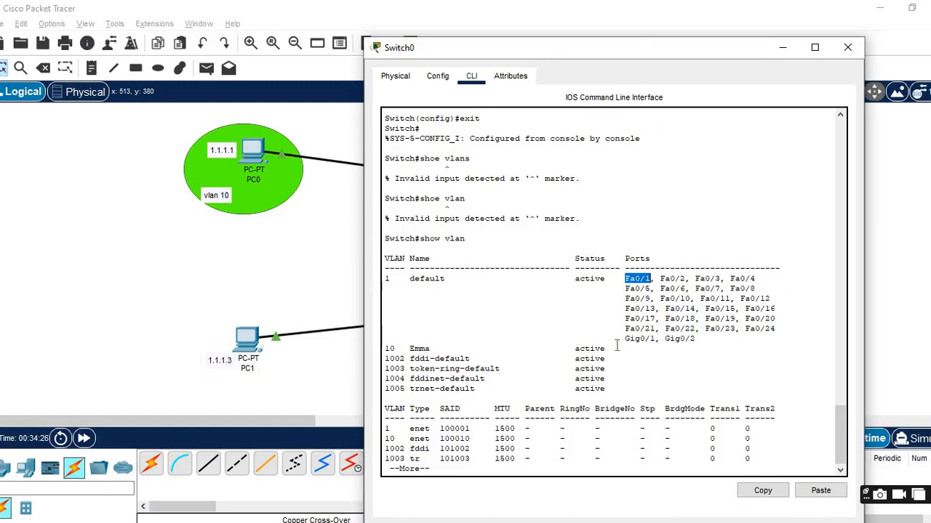
left_click(469, 471)
key("Return")
key("Return")
key("Return")
key("Return")
key("Return")
key("Return")
key("Return")
key("Return")
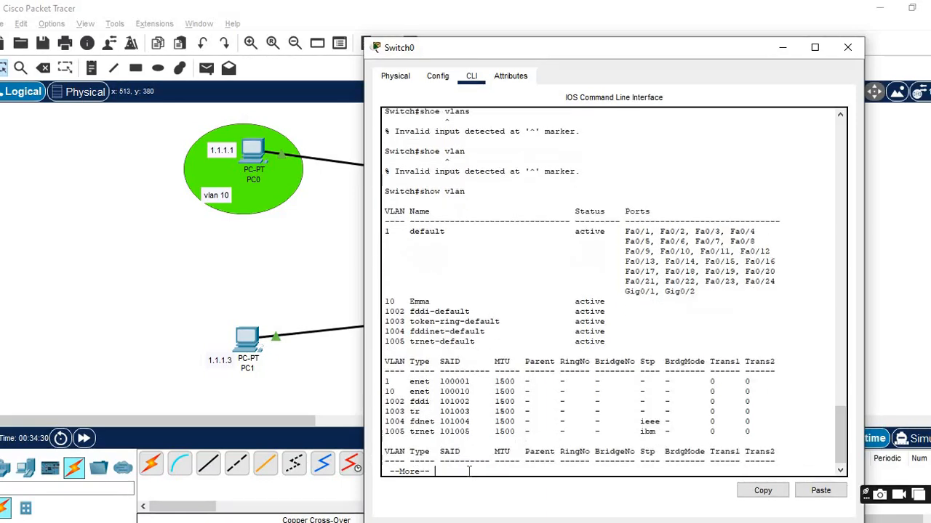
key("Return")
key("Return")
key("Return")
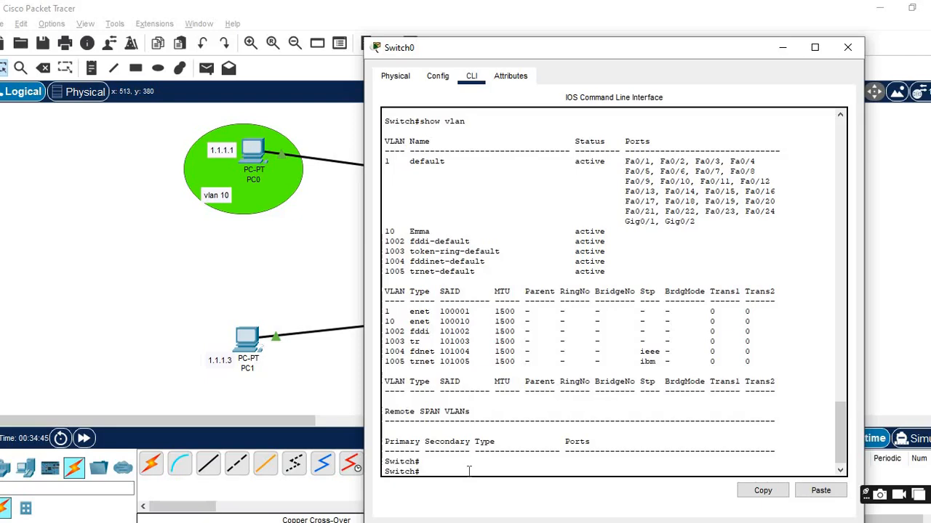
- Configure Switch0's interface fa0/1 as an access port in VLAN 10 and return to privileged mode
type("nf t")
key("Return")
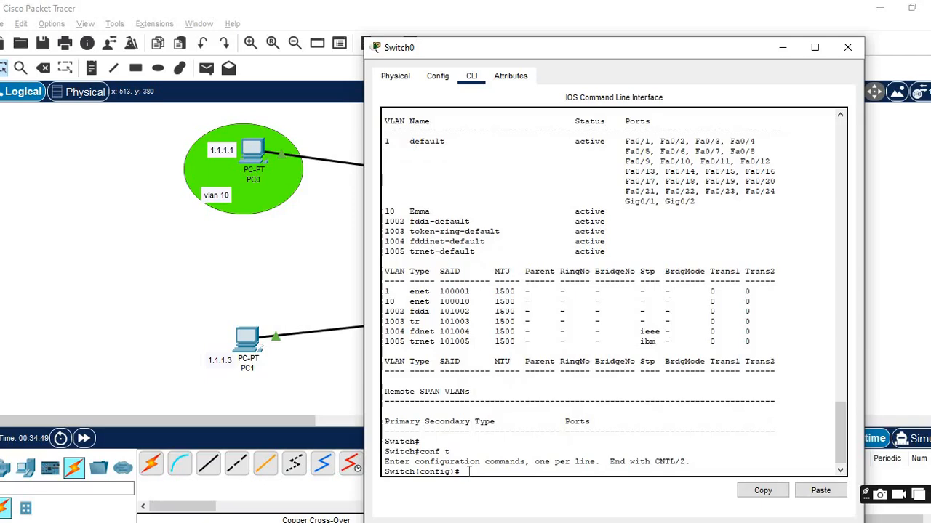
type("interface fa0/1")
key("Return")
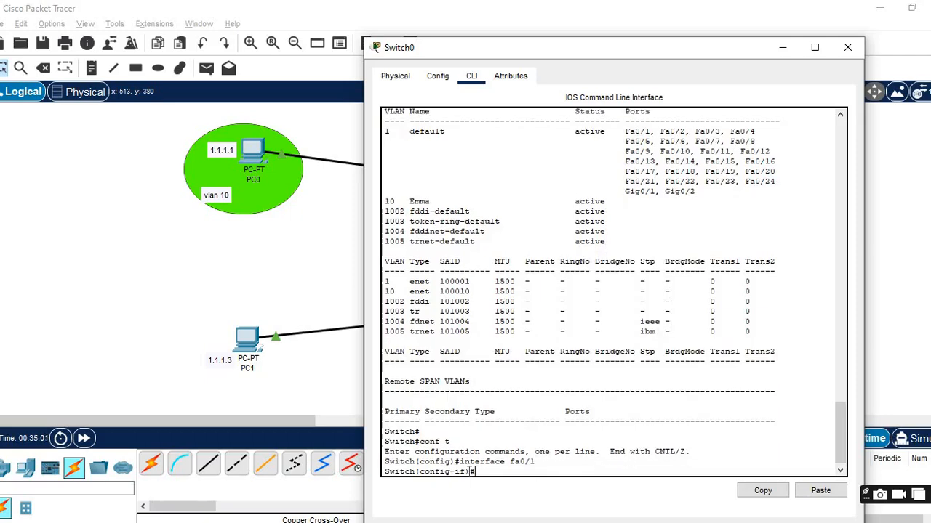
type("switchport mode access")
key("Return")
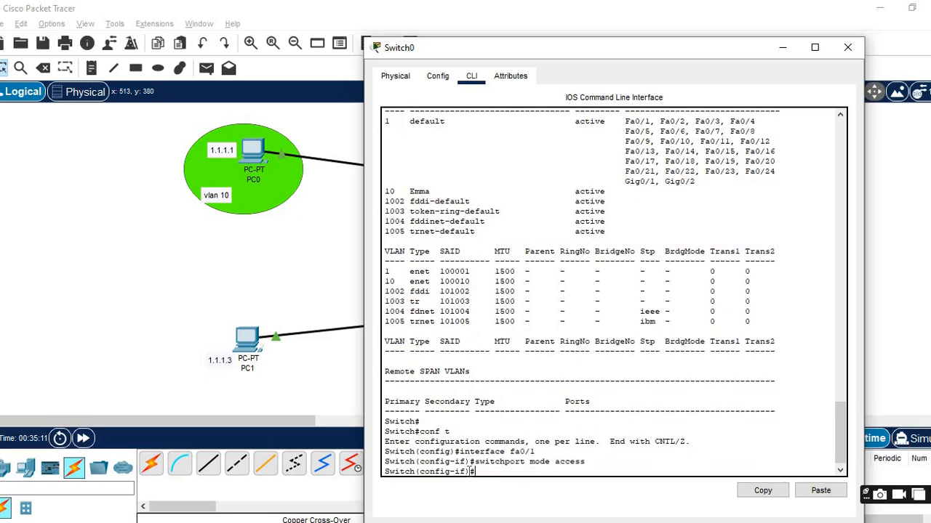
type("swi")
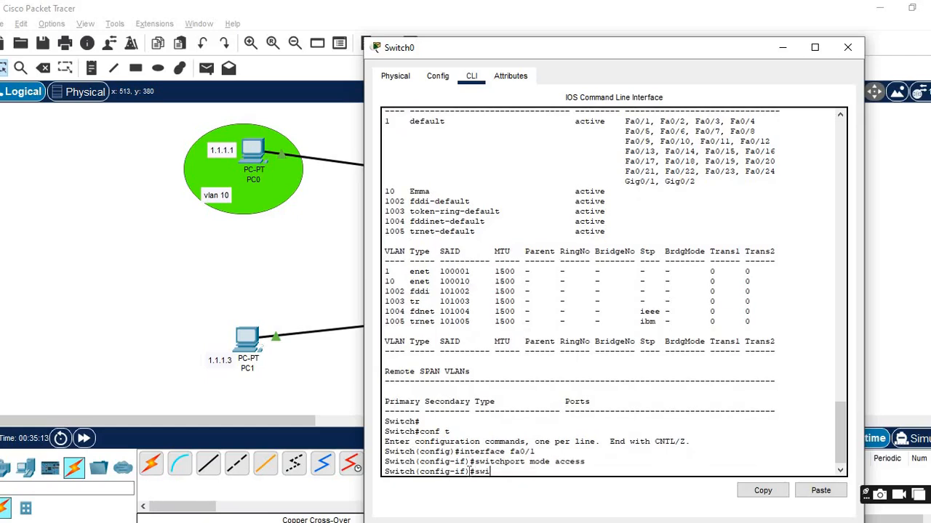
type("tchport access vlan")
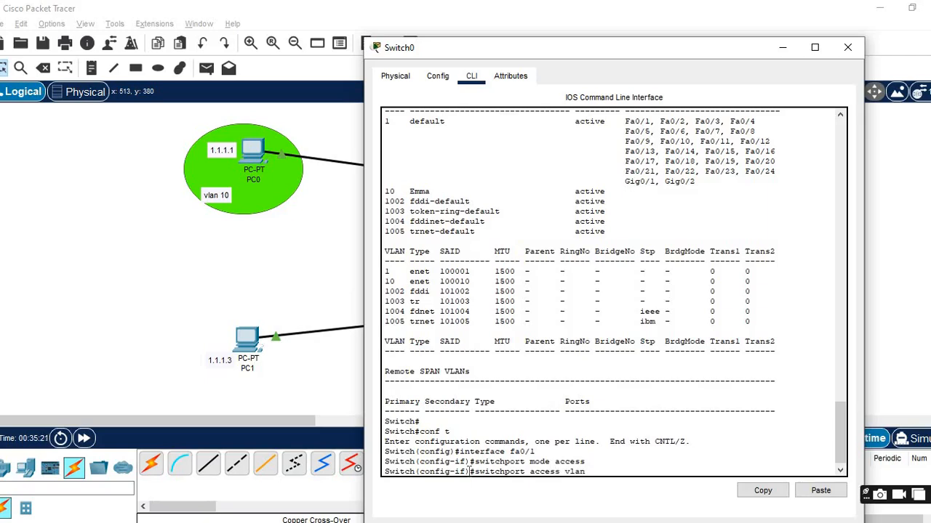
type(" 10")
key("Return")
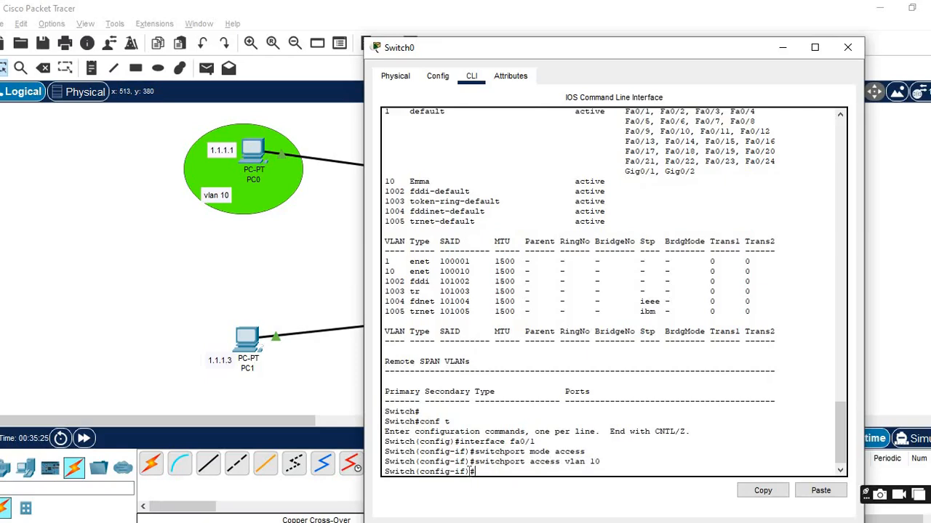
type("exit")
key("Return")
type("exit")
key("Return")
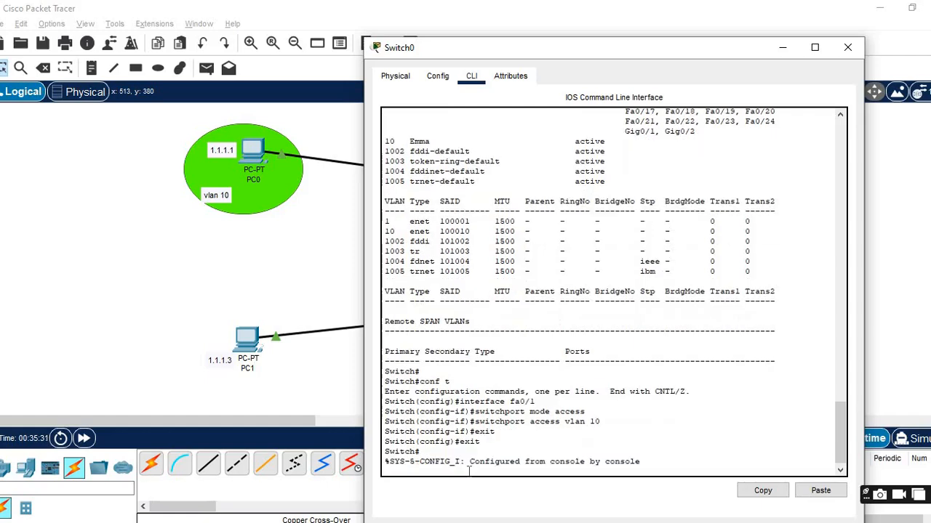
- Display Switch0's VLAN table again and check the port membership of VLAN 10
type("sh")
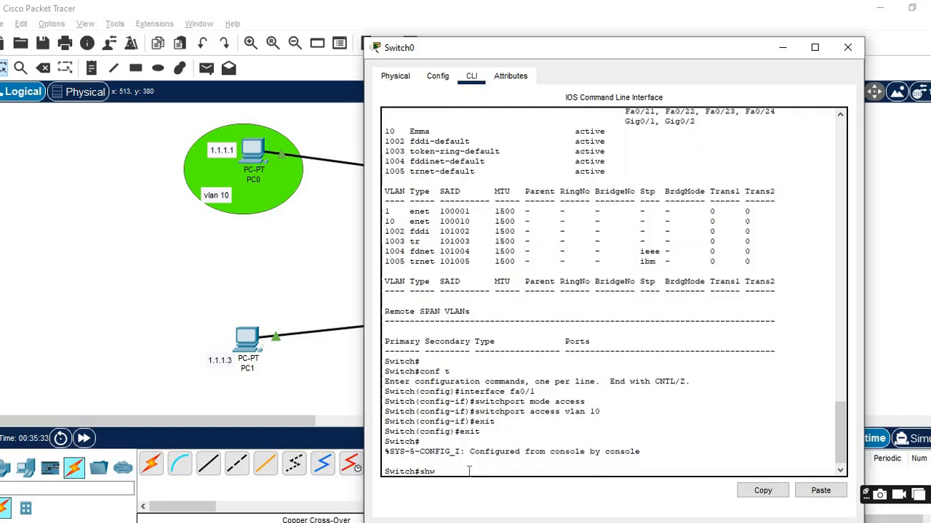
type("ow vlan")
key("Return")
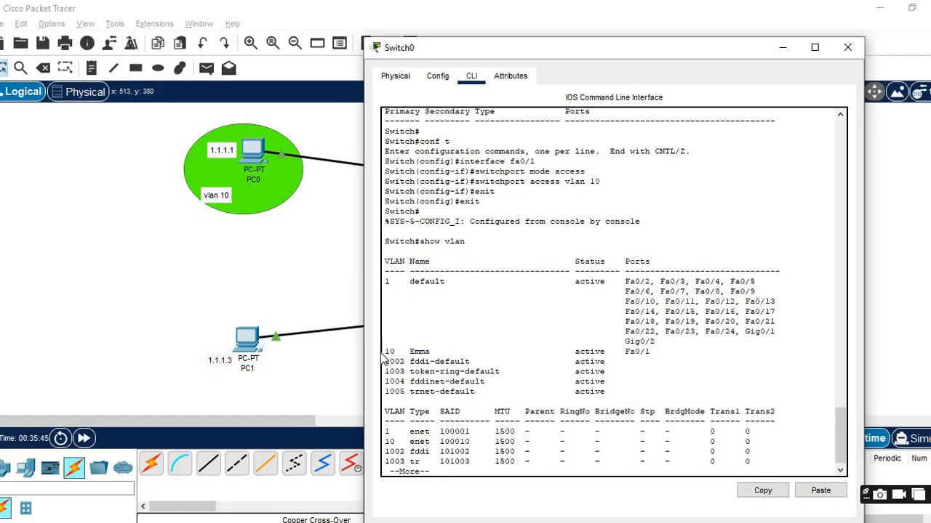
left_click_drag(388, 350, 661, 350)
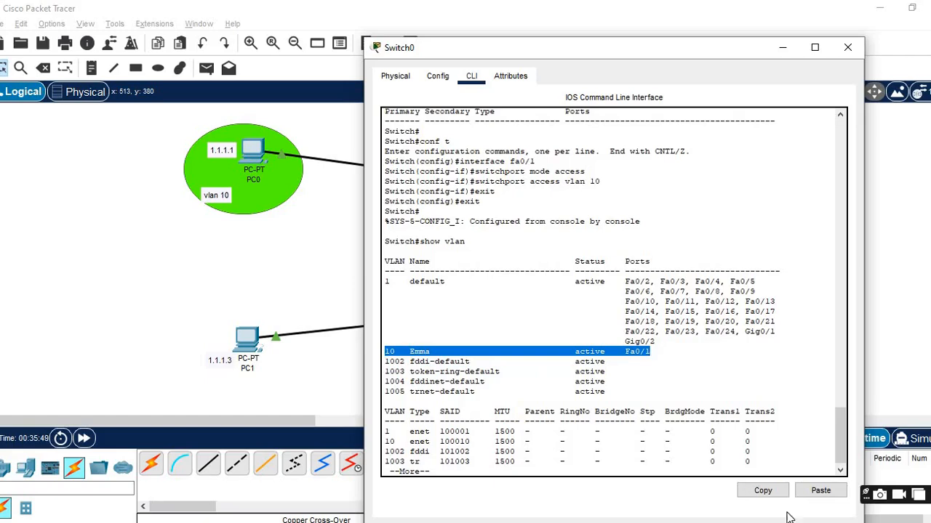
- Fast-forward the simulation time and ping 1.1.1.1 from PC3's command prompt
left_click(277, 222)
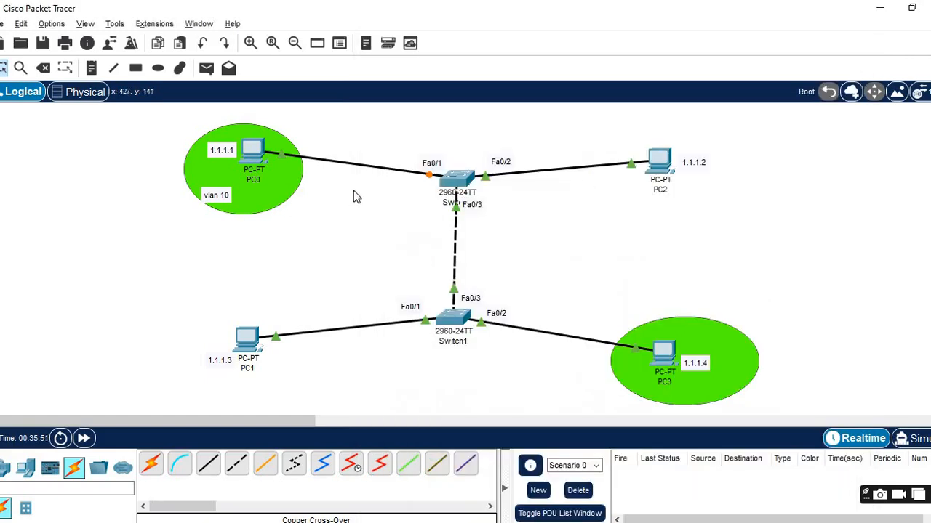
left_click(84, 440)
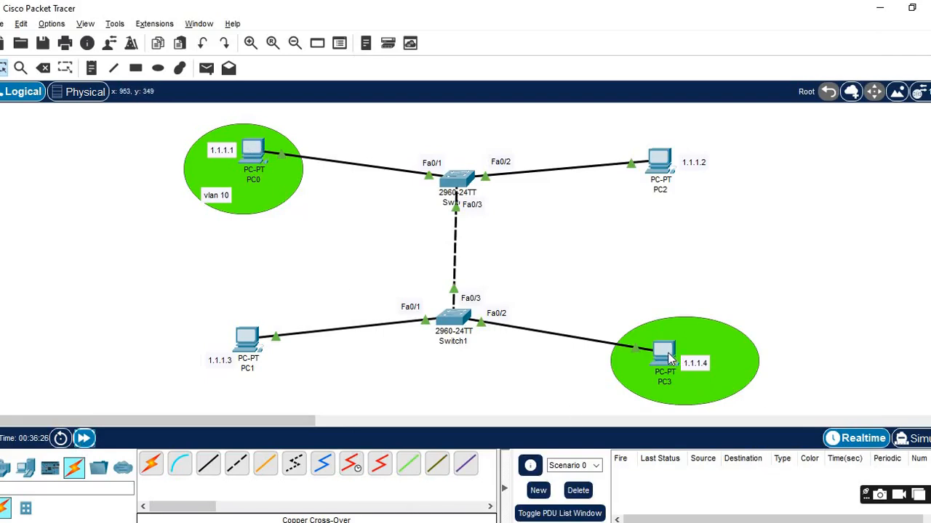
left_click(663, 354)
scroll(634, 381, "up", 2)
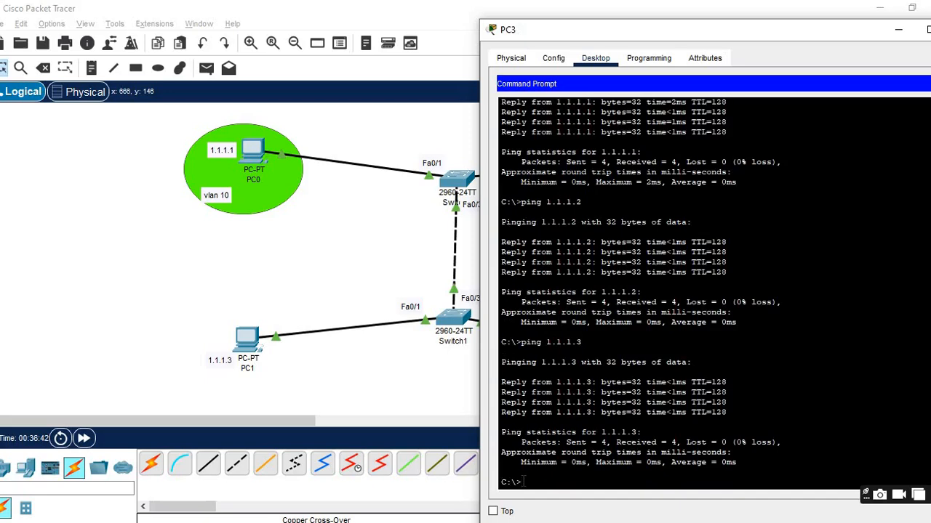
key("Up")
key("BackSpace")
type("1.1.1.1")
left_click_drag(680, 30, 408, 393)
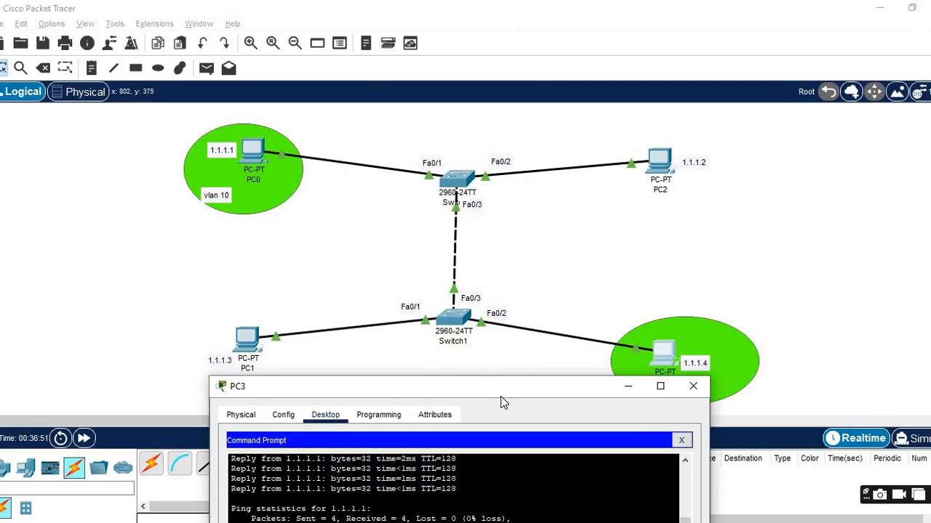
left_click_drag(509, 388, 667, 38)
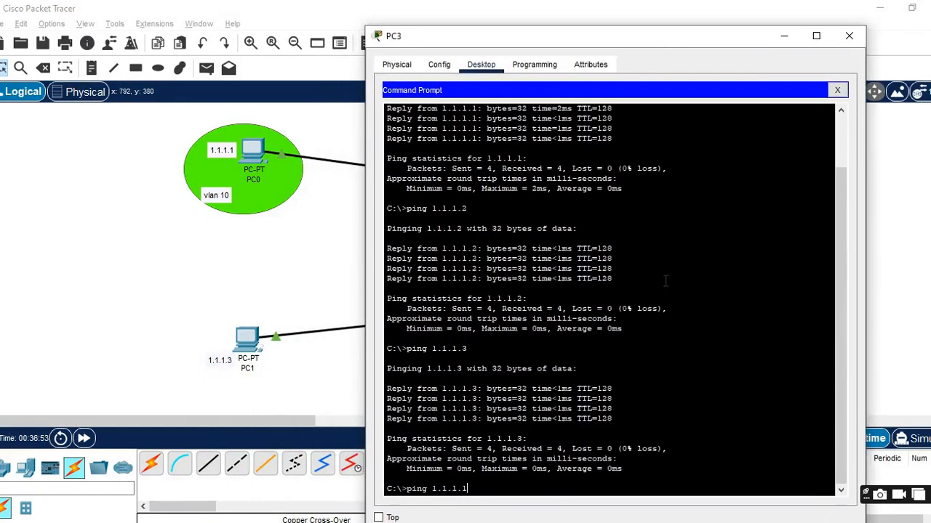
key("Return")
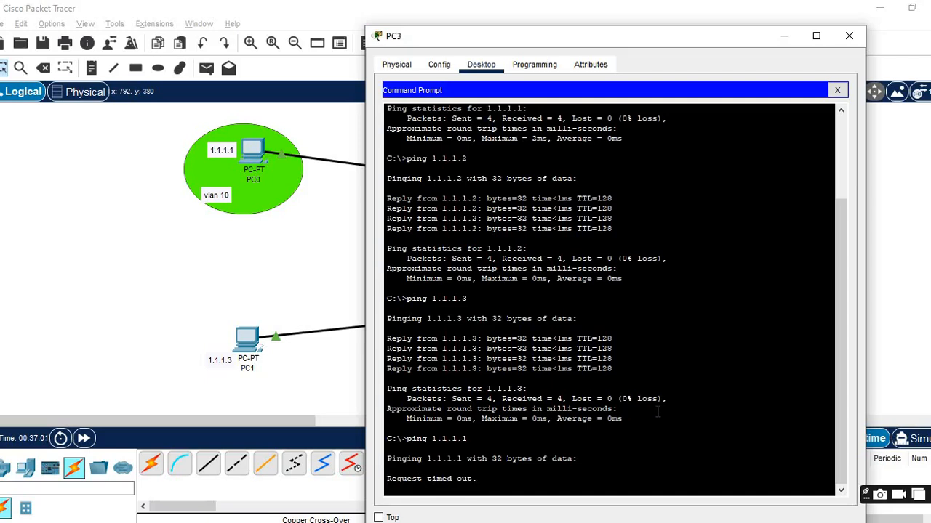
- Return to the topology and inspect PC3 and the port details of Switch1
left_click(325, 257)
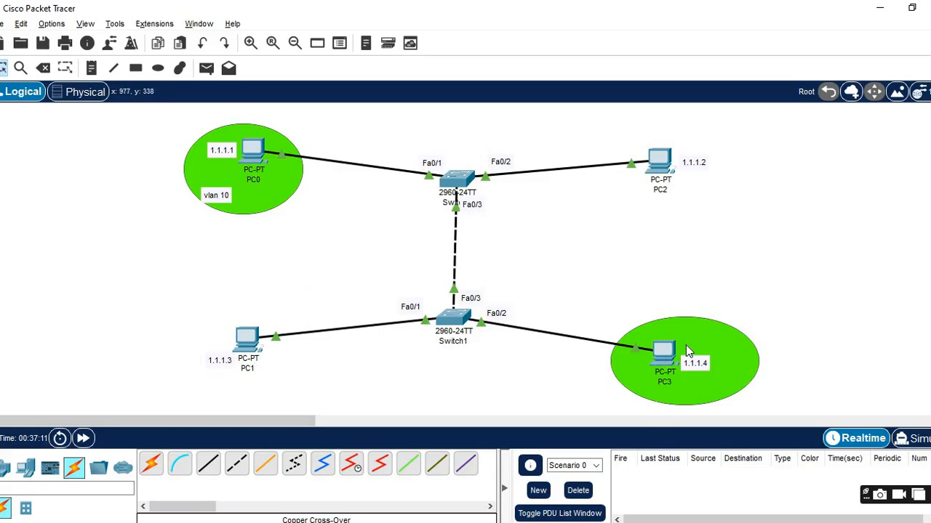
left_click(664, 382)
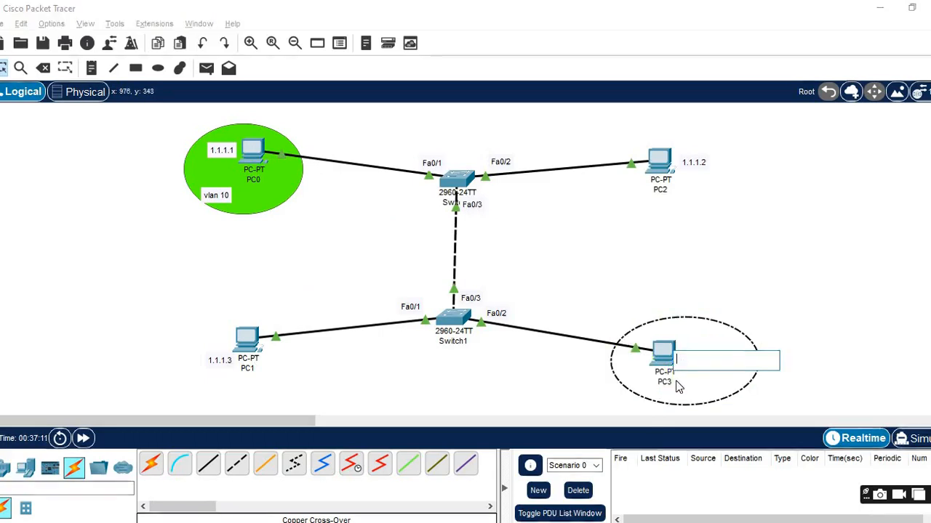
left_click(771, 298)
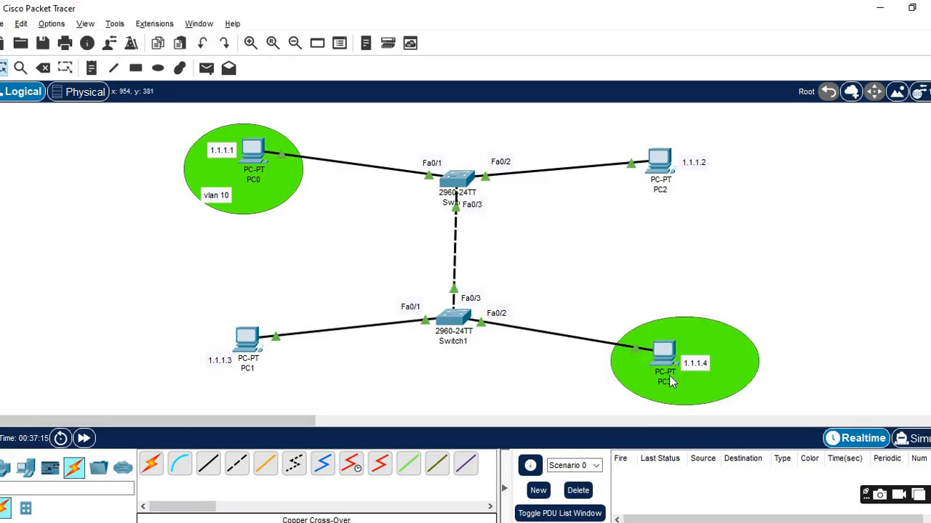
mouse_move(669, 375)
mouse_move(662, 358)
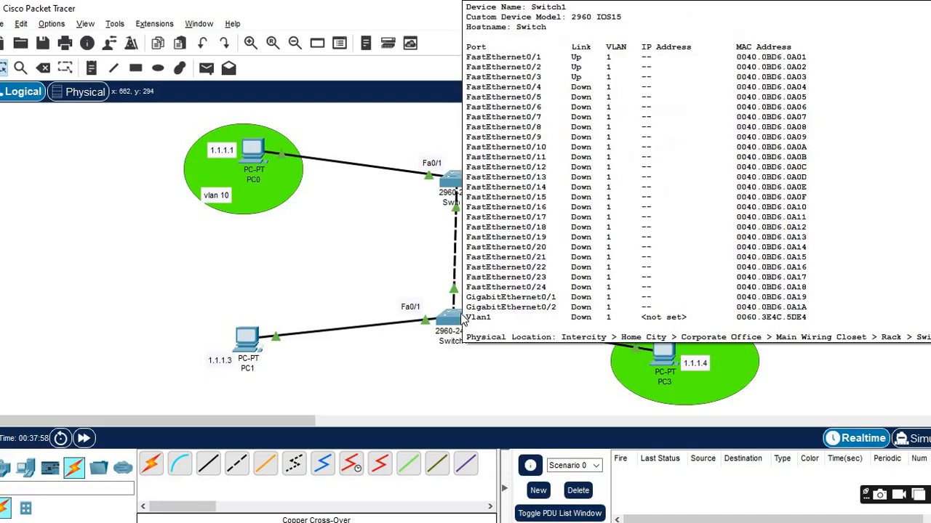
- Ping 1.1.1.2 from PC3's command prompt and return to the topology
left_click(663, 353)
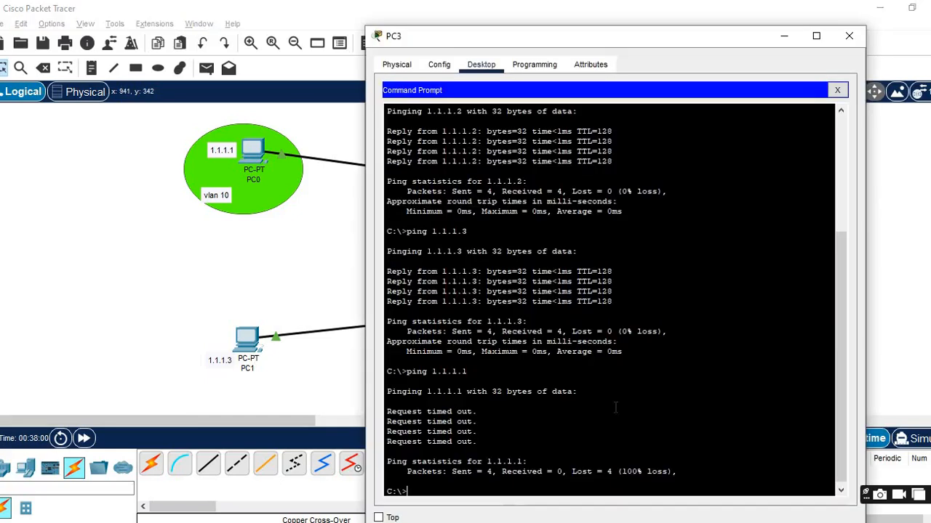
left_click_drag(592, 43, 596, 245)
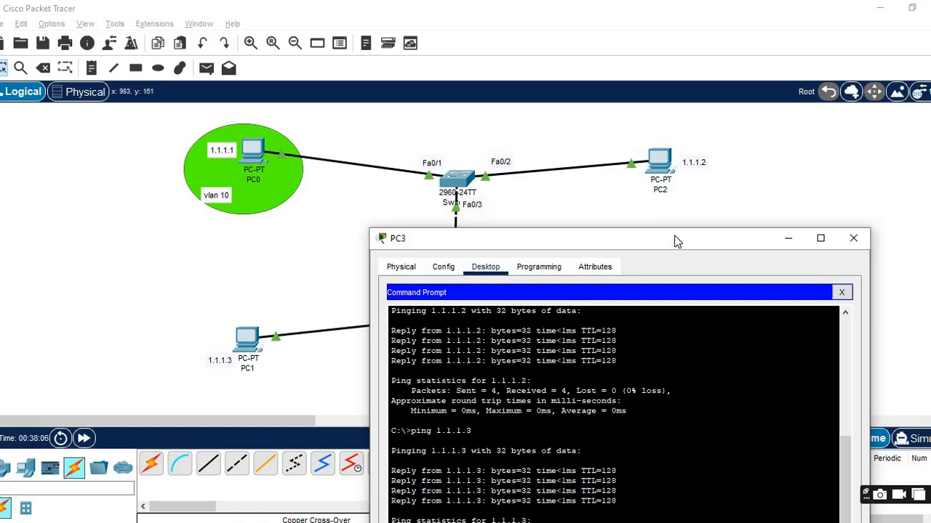
left_click_drag(676, 239, 680, 60)
key("Up")
key("Up")
key("Return")
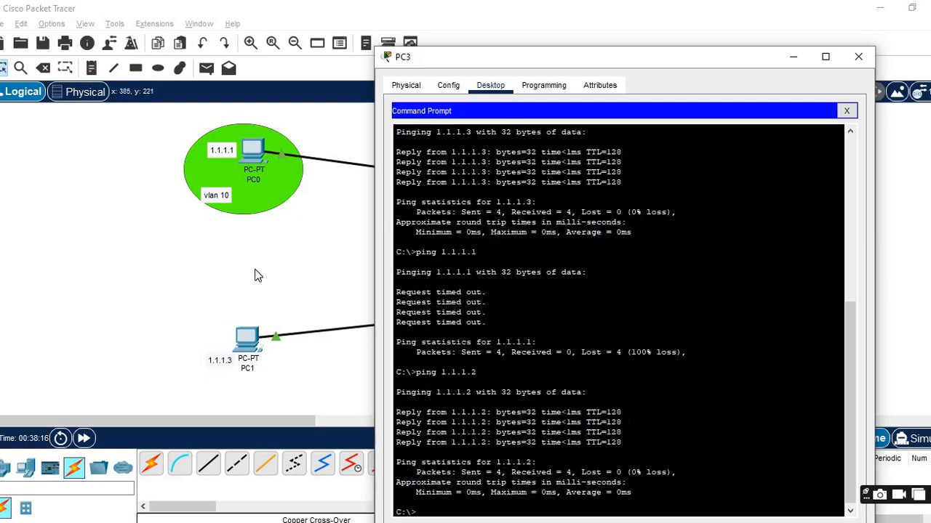
left_click(256, 274)
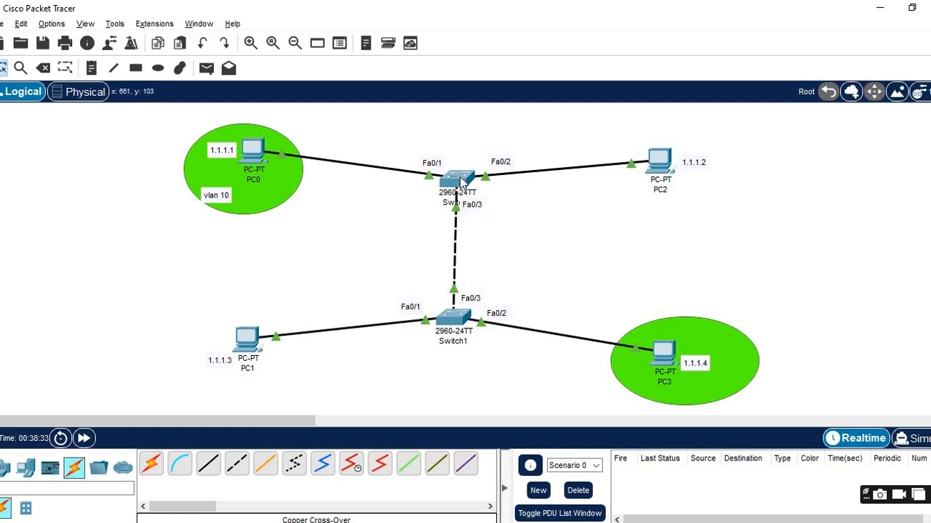
- Ping 1.1.1.1 from PC2's command prompt and close PC2's window
mouse_move(458, 183)
left_click(663, 160)
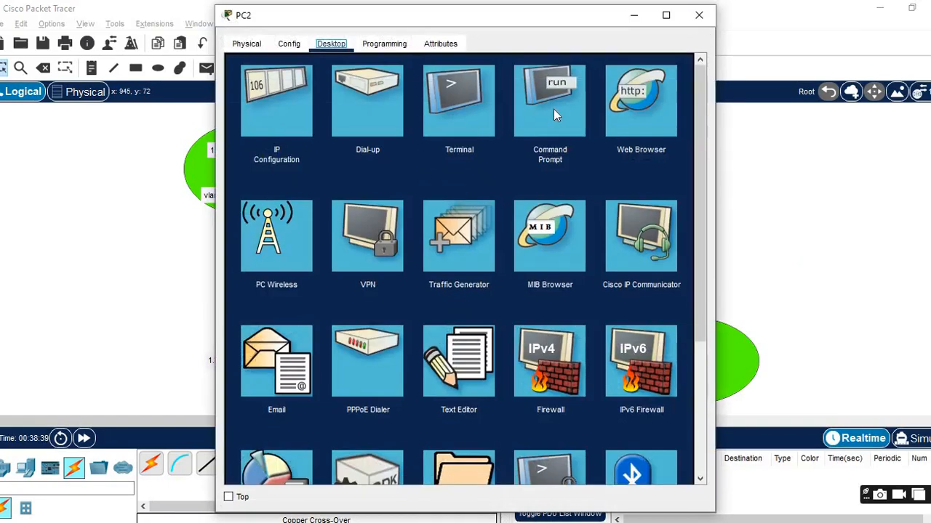
left_click(553, 109)
type("p")
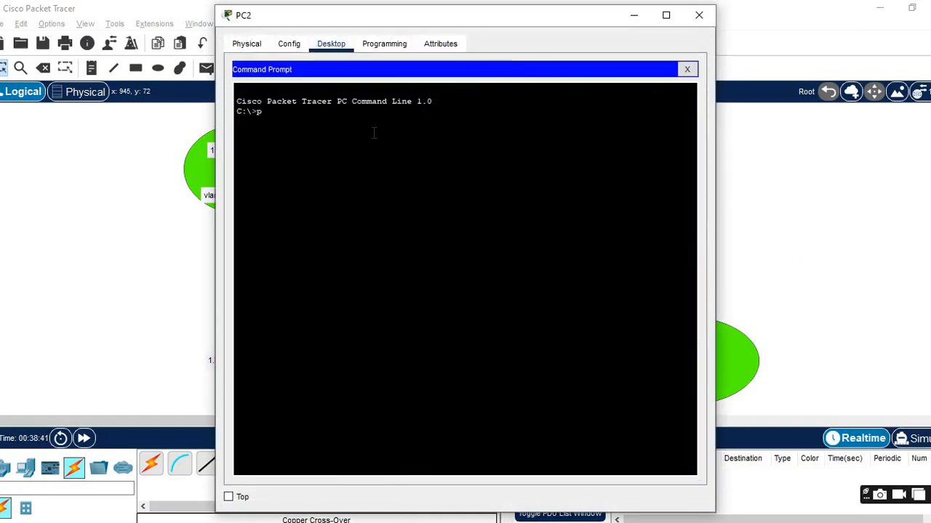
type("ing 1.1.1.1")
key("Return")
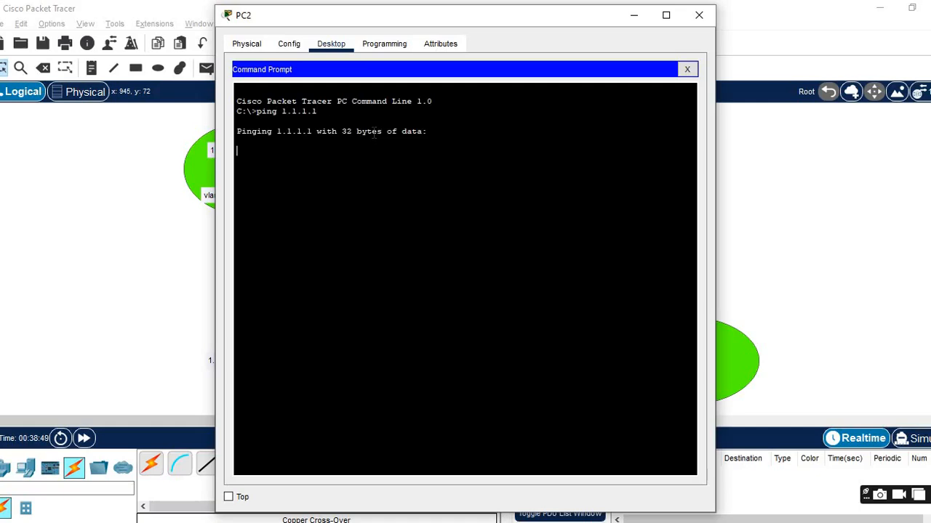
left_click_drag(429, 28, 614, 43)
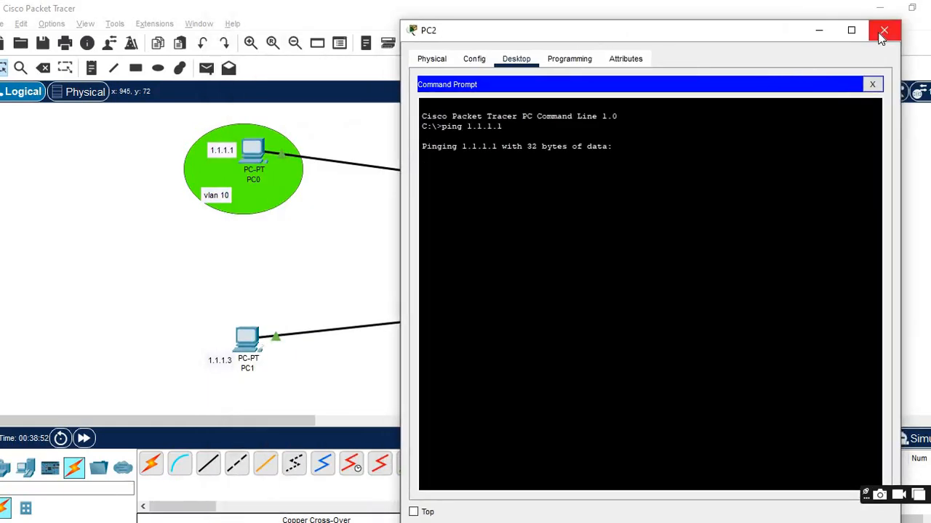
left_click(881, 36)
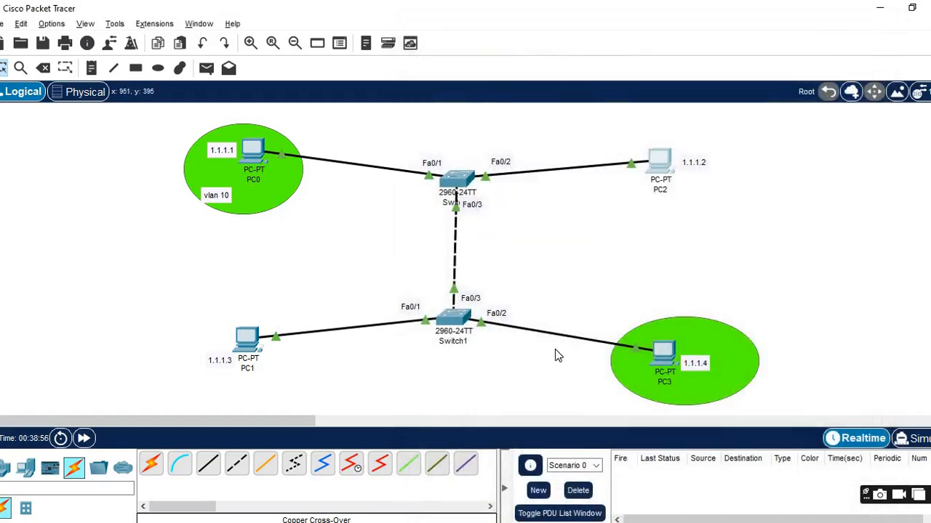
- Add a "vlan 10" text label on the green ellipse around PC3
left_click(90, 68)
left_click(691, 328)
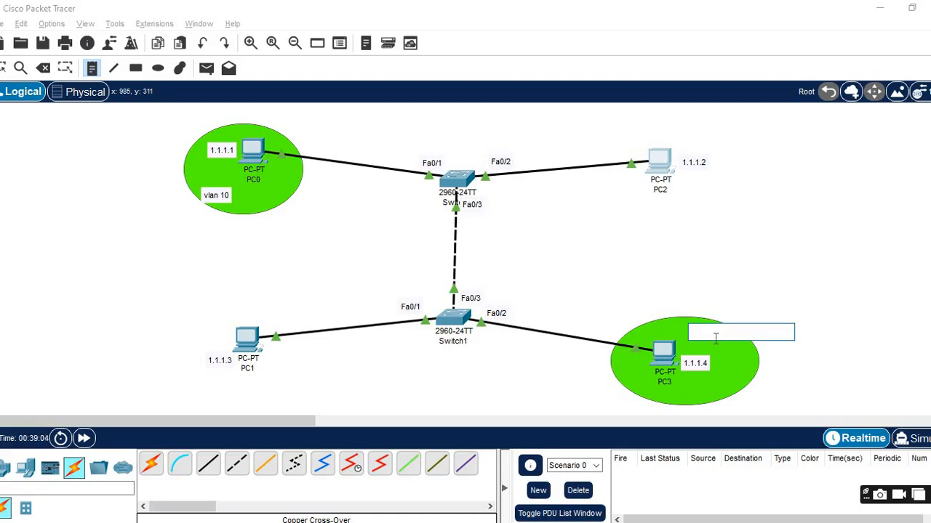
type("vlan 10")
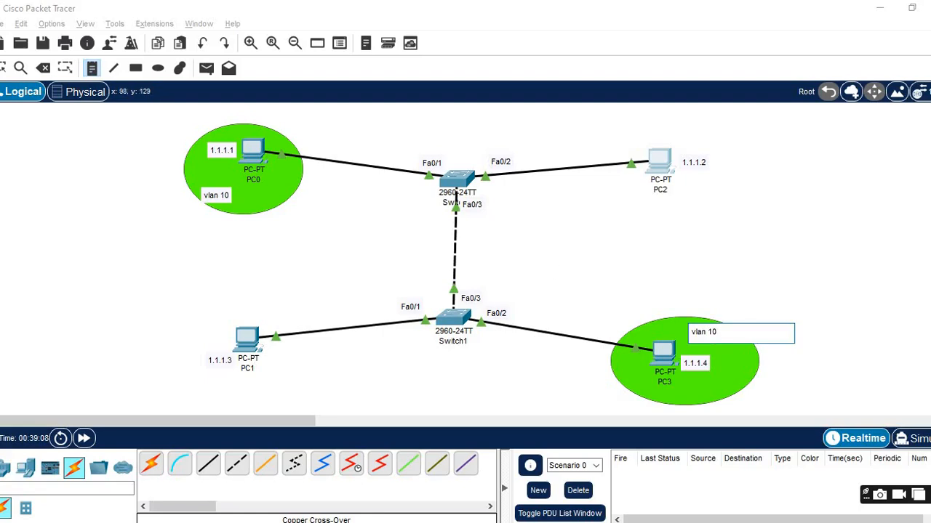
left_click(5, 69)
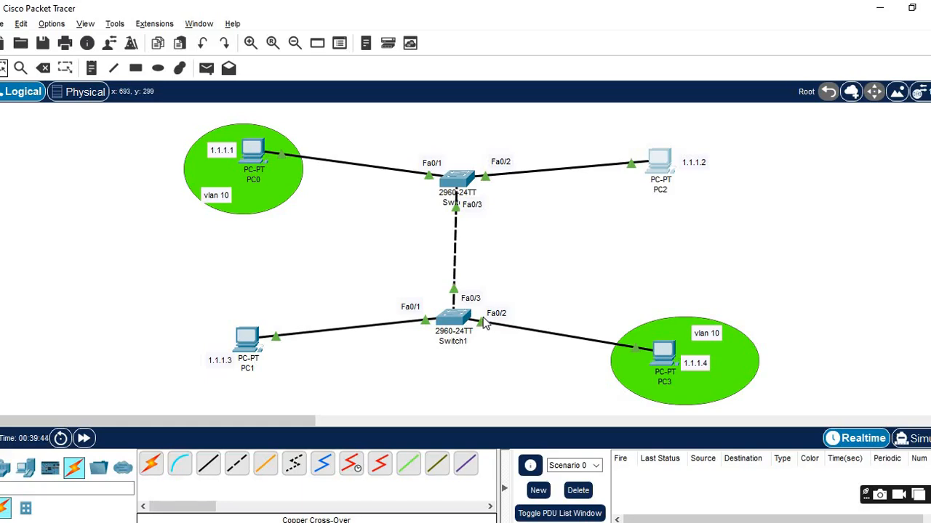
- Reopen Switch0's command line and check which VLANs ports Fa0/3 and Fa0/1 belong to
mouse_move(486, 325)
left_click(451, 185)
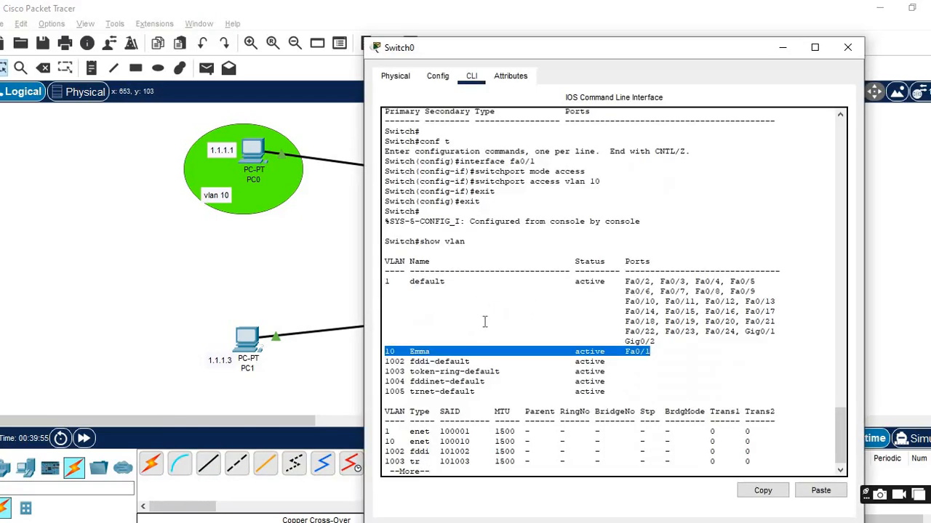
left_click_drag(600, 52, 734, 99)
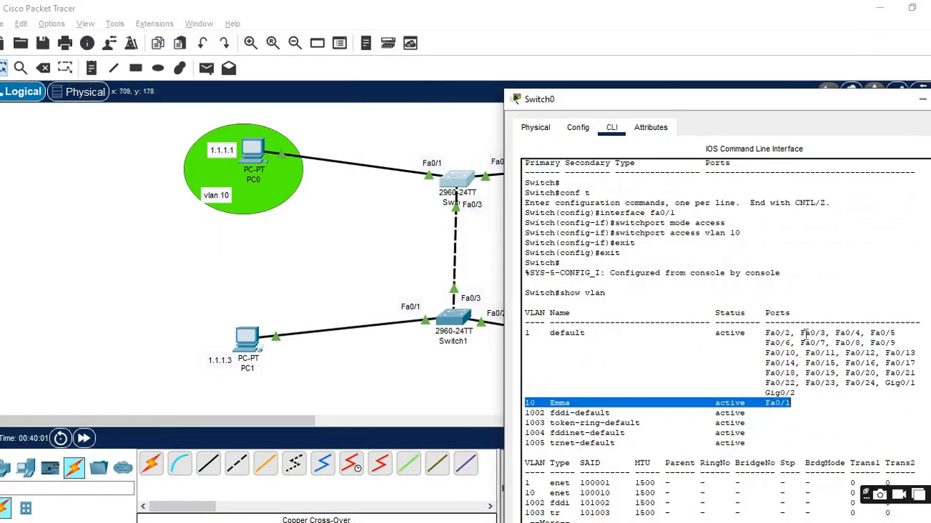
left_click_drag(827, 333, 805, 333)
left_click_drag(788, 403, 526, 403)
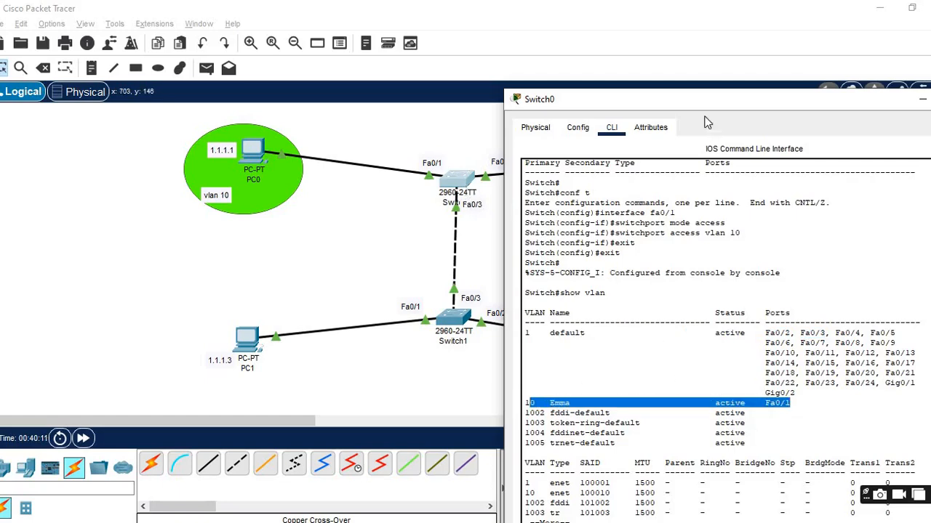
left_click_drag(706, 104, 695, 29)
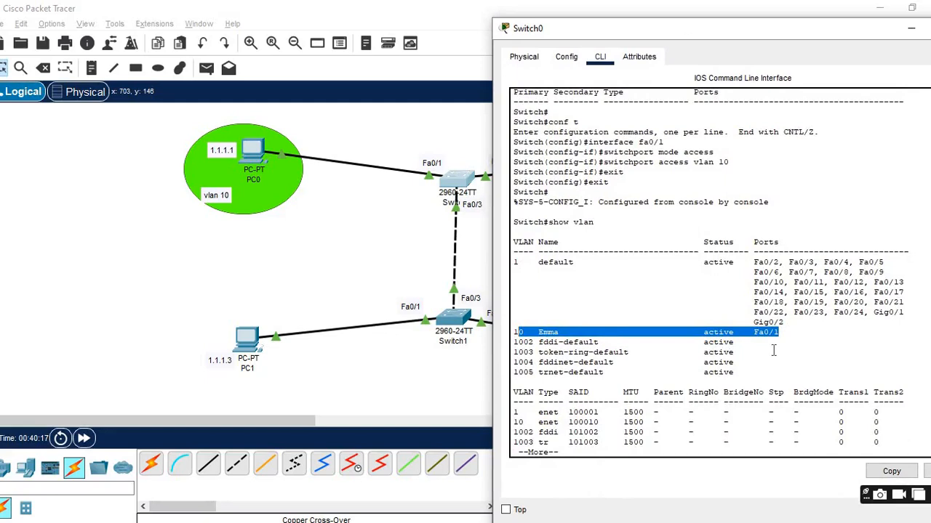
- Page through the rest of Switch0's VLAN listing to get back to the privileged prompt
left_click(680, 446)
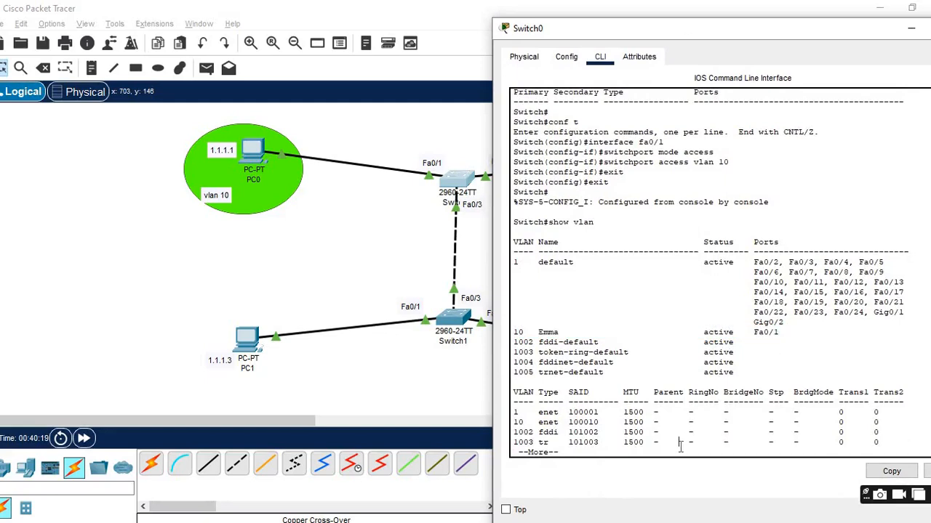
key("Return")
key("Return")
key("Return")
key("Return")
key("Return")
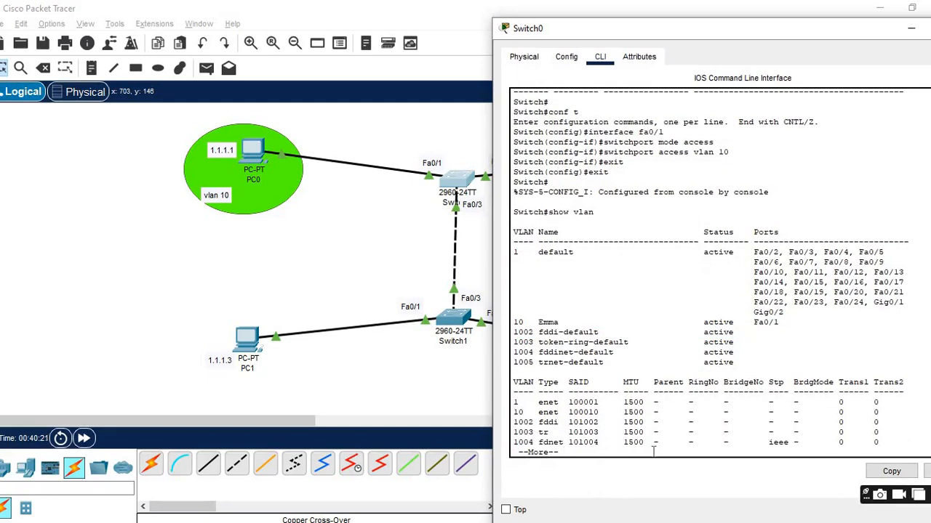
key("Return")
key("Return")
key("Return")
key("Return")
key("Return")
key("Return")
key("Return")
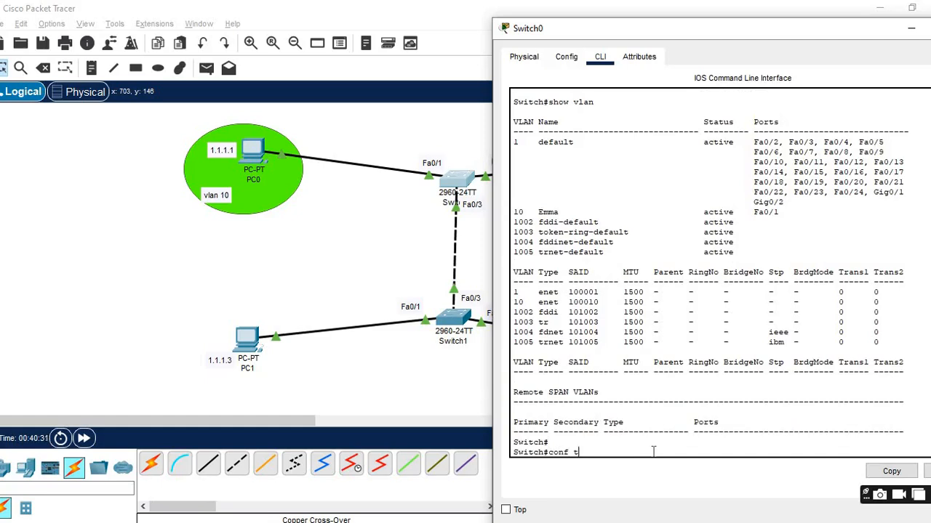
- Configure Switch0's interface fa0/3 as an access port in VLAN 10 and return to privileged mode
key("Return")
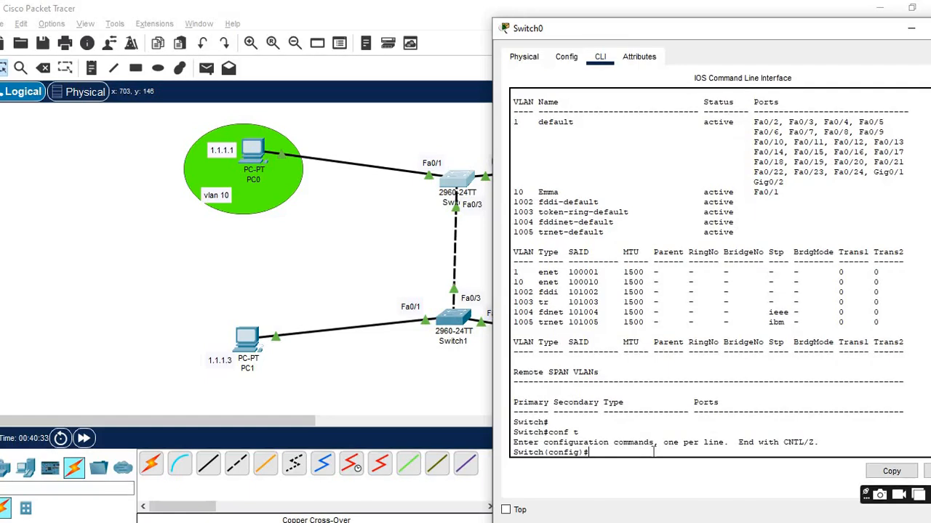
type("interface fa0/3")
key("Return")
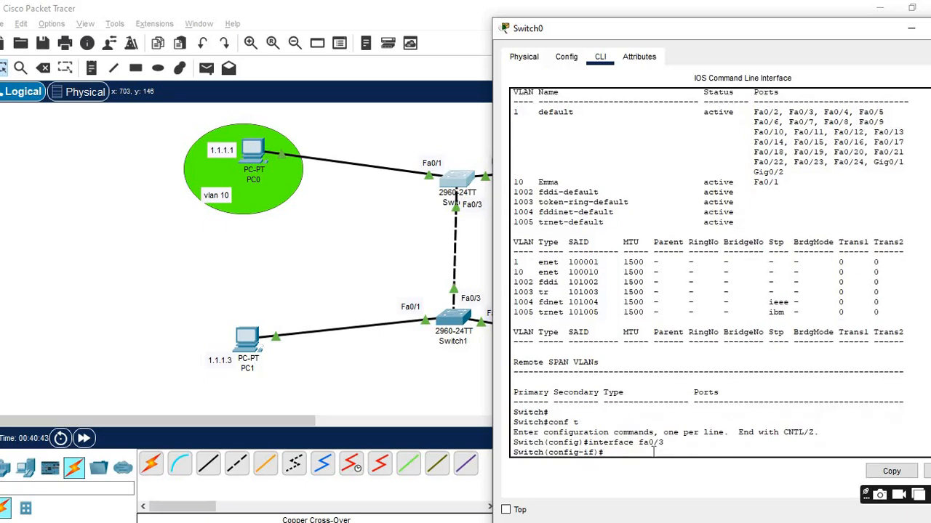
type("switchport mode access")
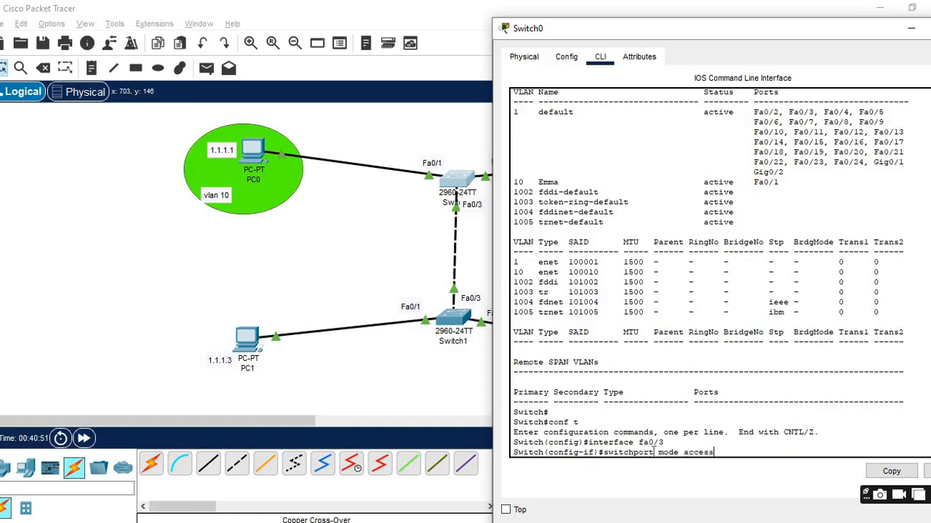
key("Return")
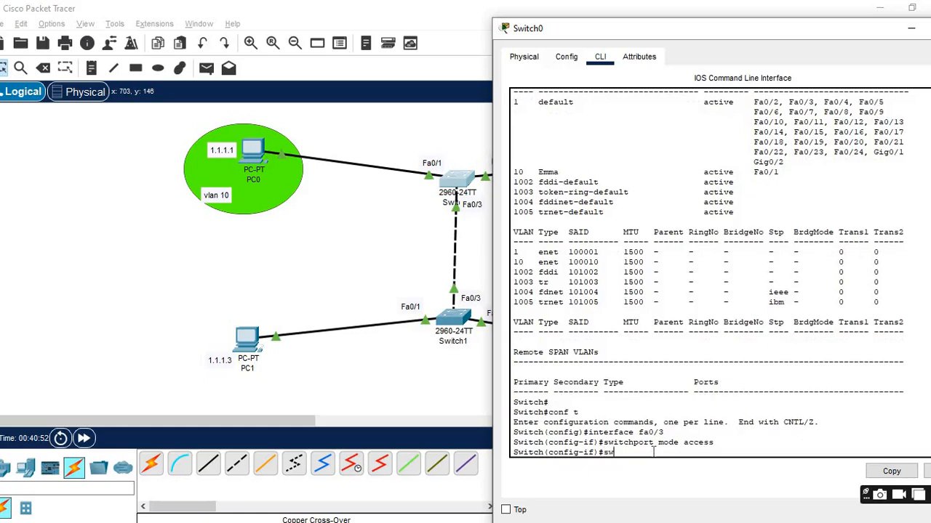
type("switchport access v")
type("lan 10")
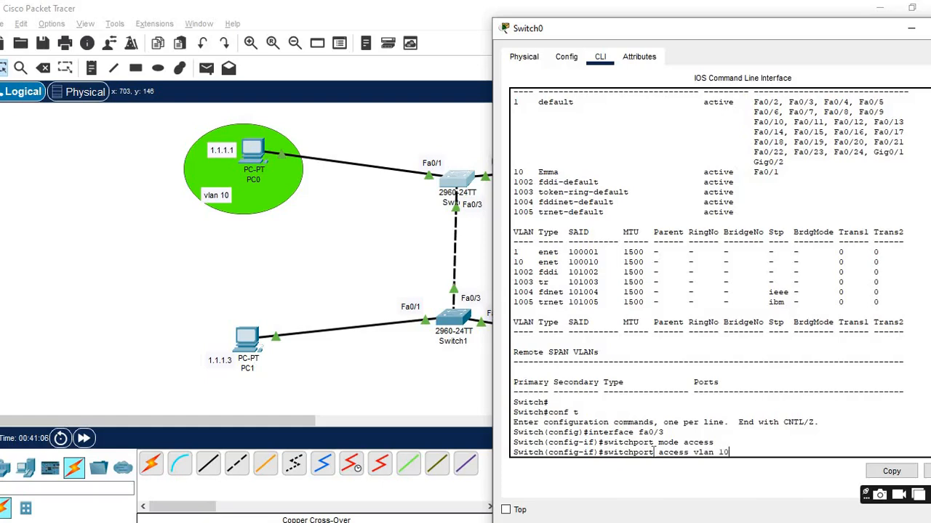
key("Return")
type("exit")
key("Return")
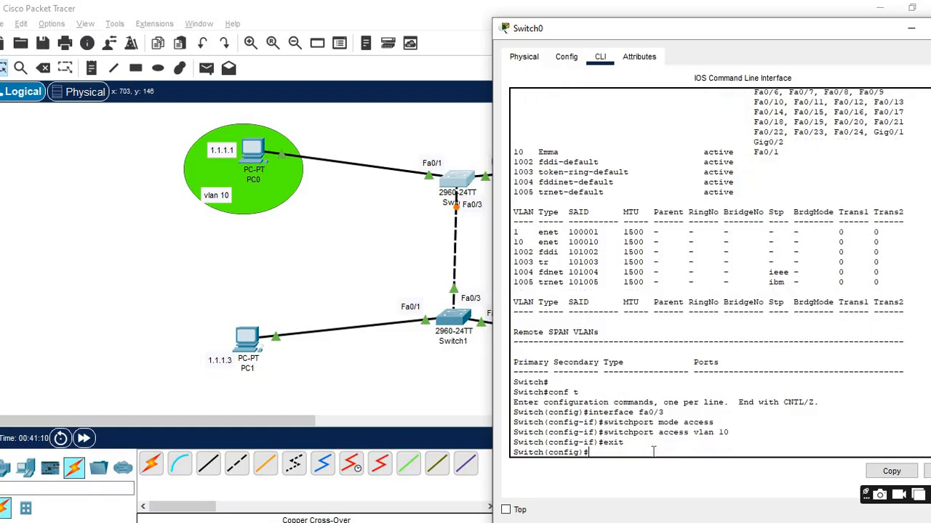
type("exit")
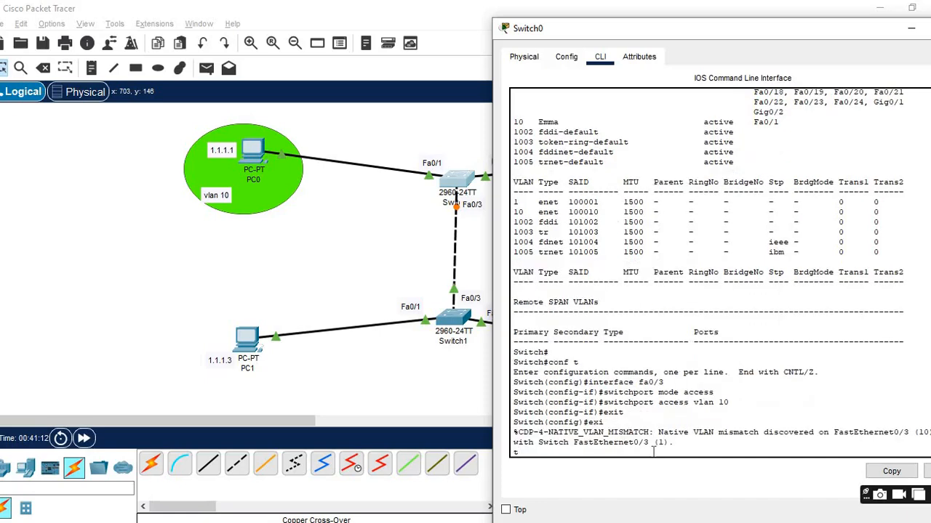
key("Return")
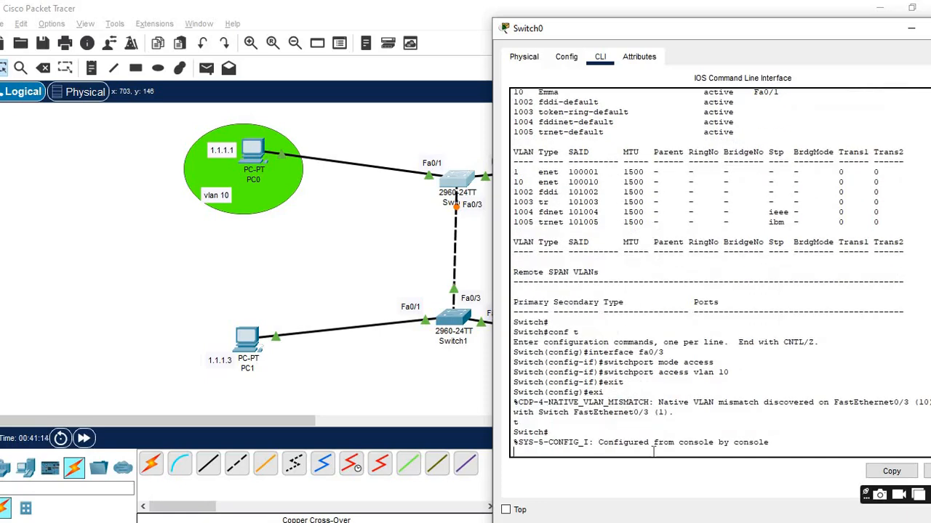
- Display Switch0's VLAN table and highlight the VLAN 10 entry with its member ports
key("Return")
type("show")
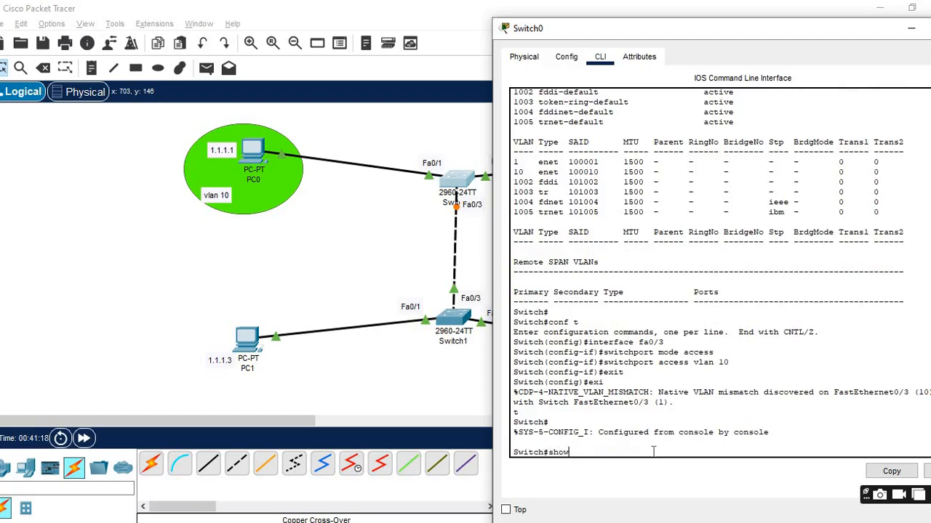
type(" vlan")
key("Return")
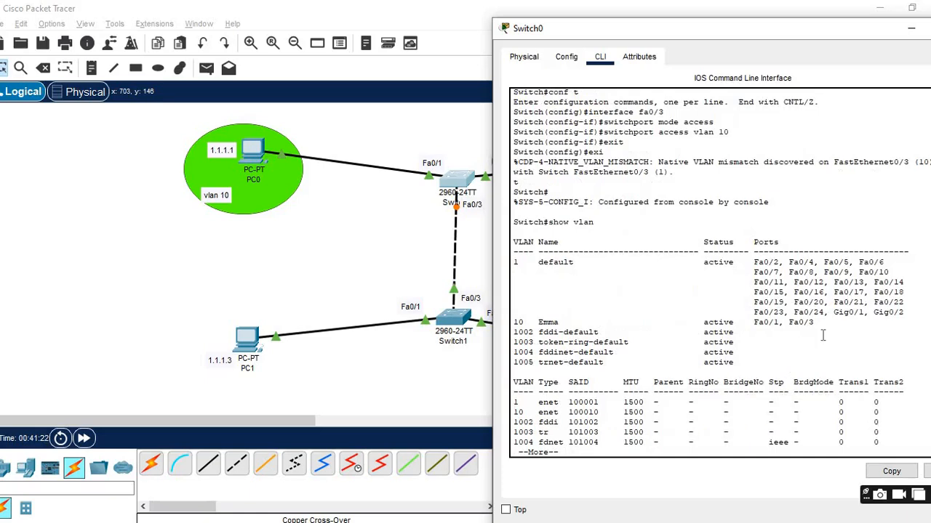
left_click_drag(816, 323, 512, 323)
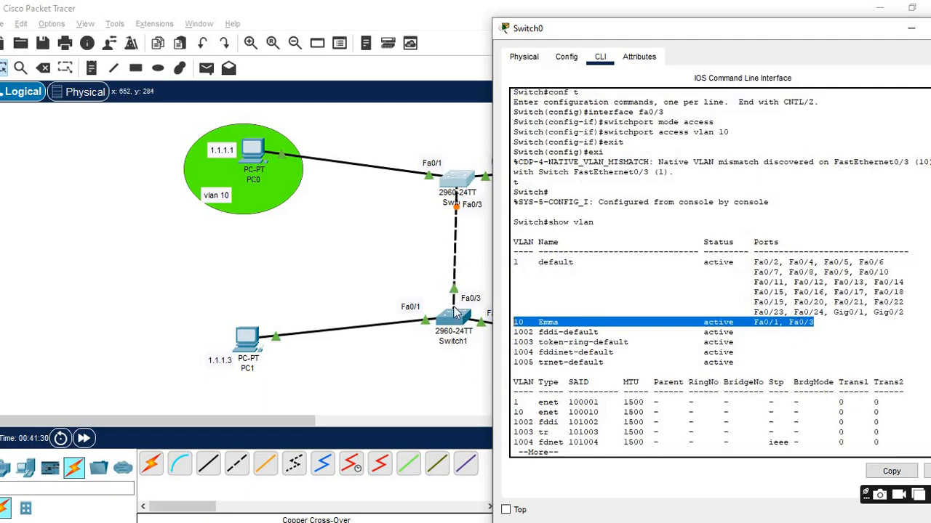
- Fast-forward the simulation time, and display Switch1's VLAN table from its privileged mode
left_click(445, 374)
left_click(83, 437)
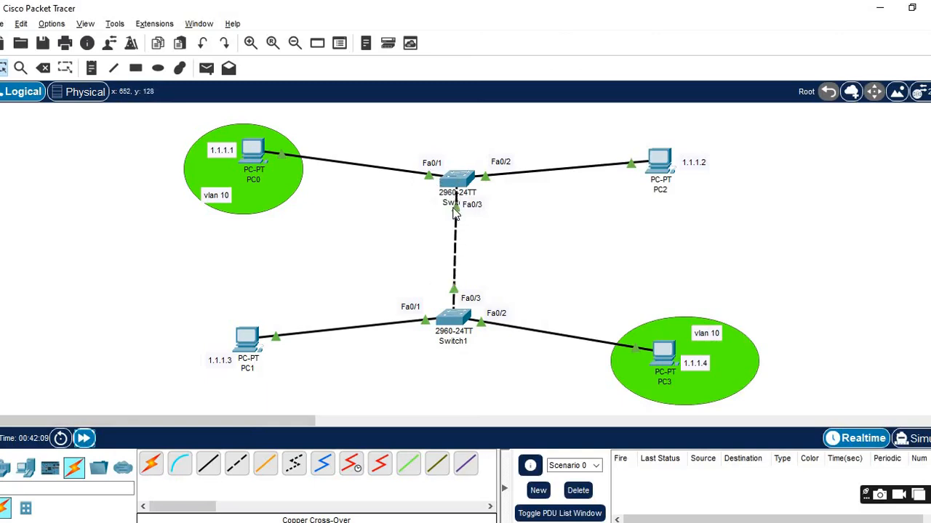
left_click(458, 319)
left_click(384, 439)
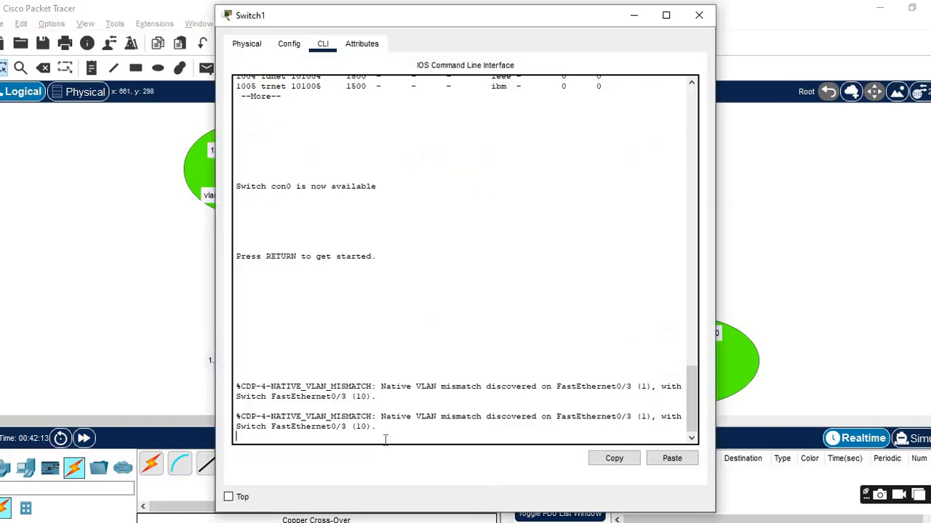
key("Return")
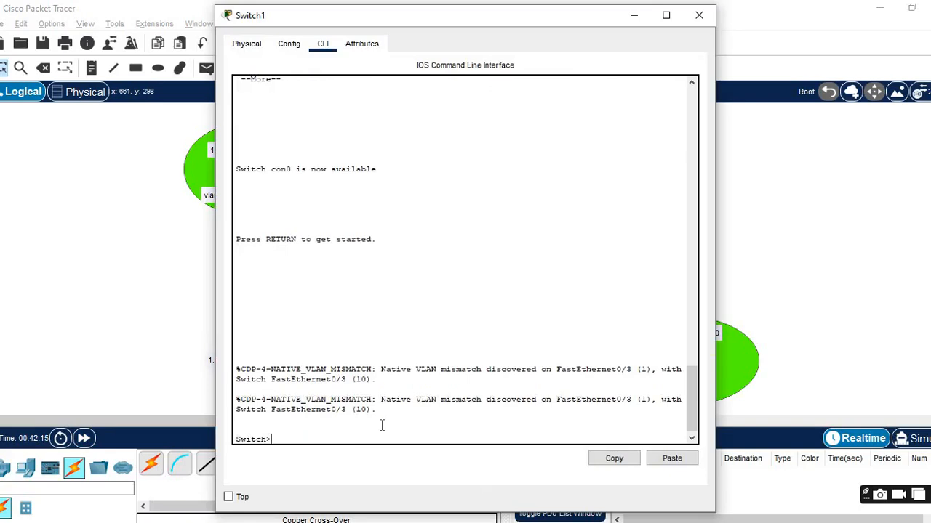
type("enable")
key("Return")
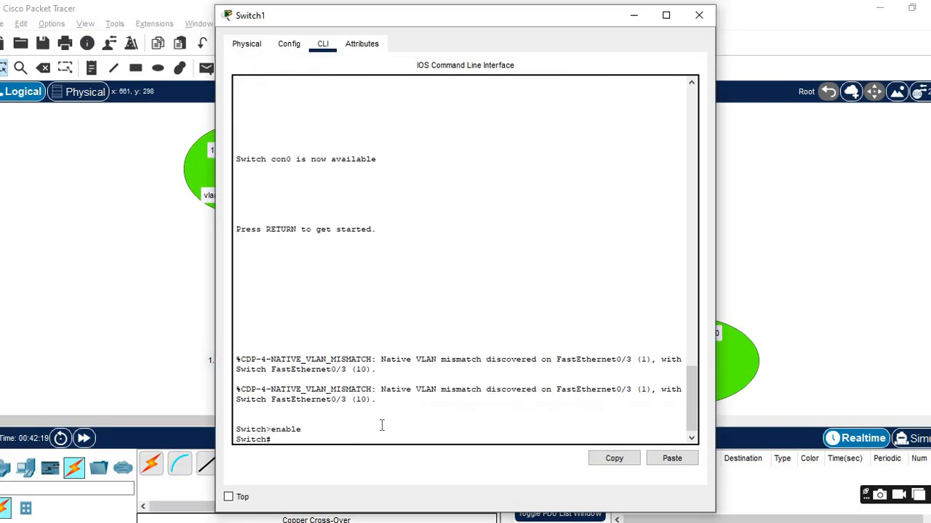
type("show vlan")
key("Return")
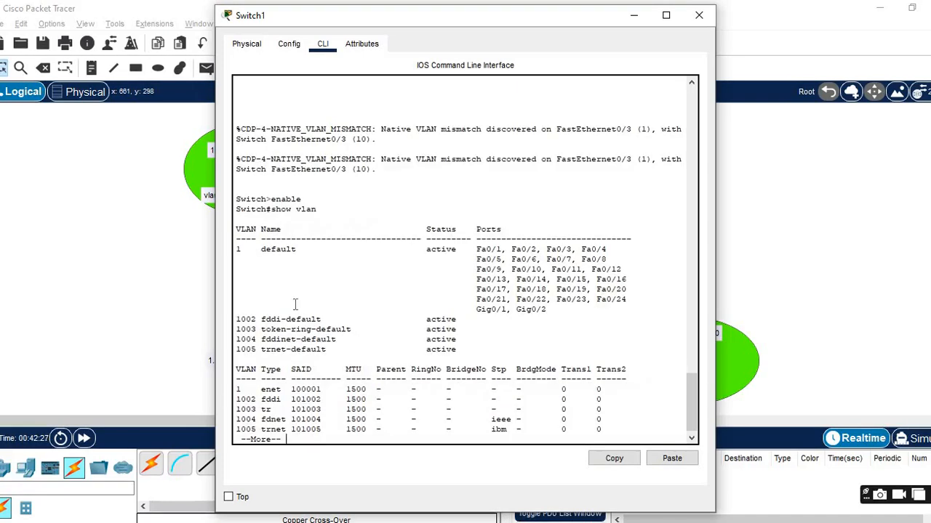
- Move Switch1's window aside to uncover the topology, and page through the rest of its VLAN listing to the privileged prompt
left_click_drag(399, 24, 664, 51)
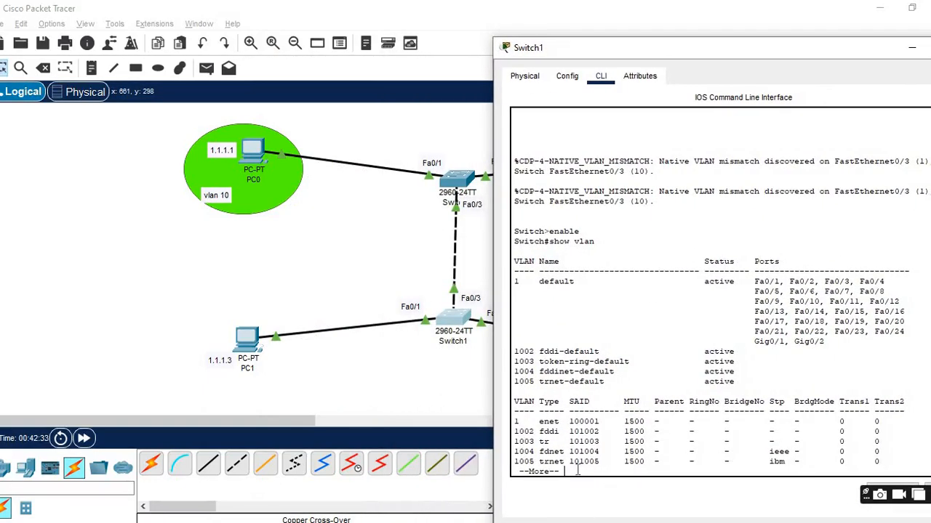
key("Return")
key("Return")
key("Return")
key("Return")
key("Return")
key("Return")
key("Return")
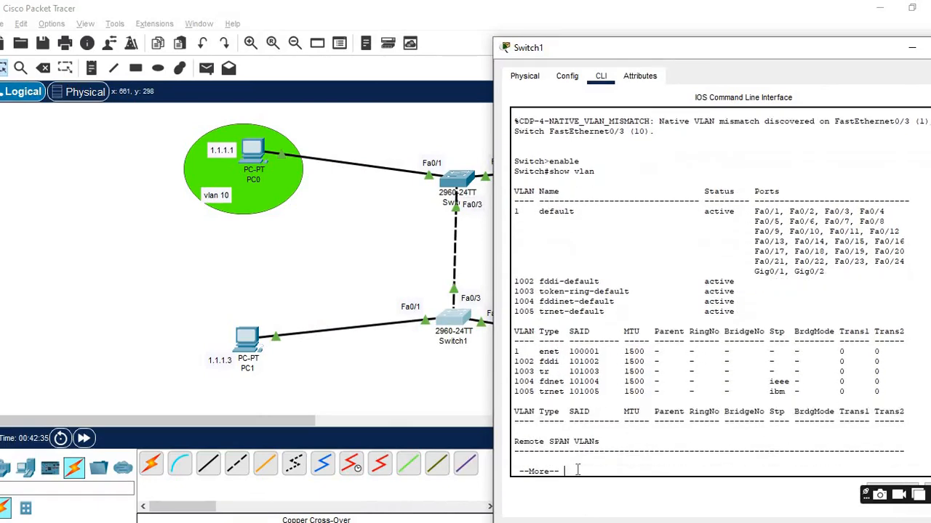
key("Return")
key("Return")
key("Return")
key("Return")
key("Return")
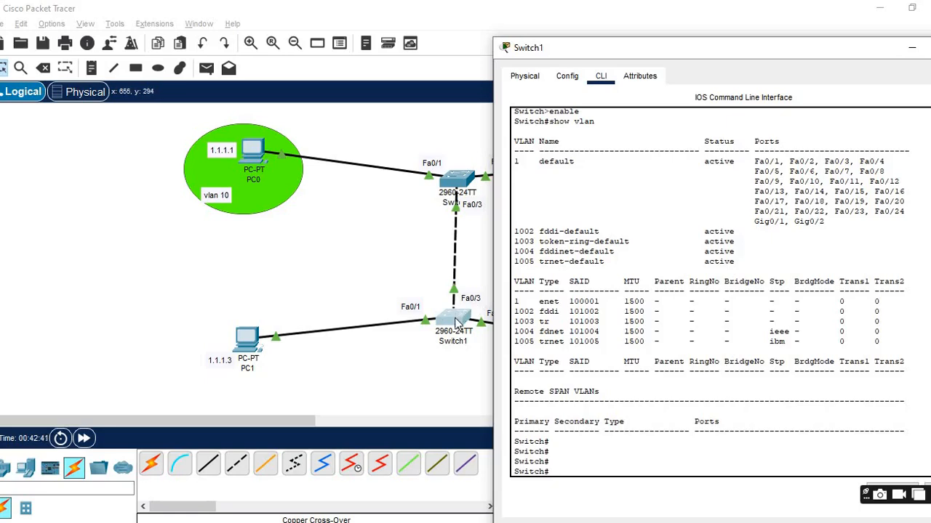
left_click_drag(604, 51, 634, 55)
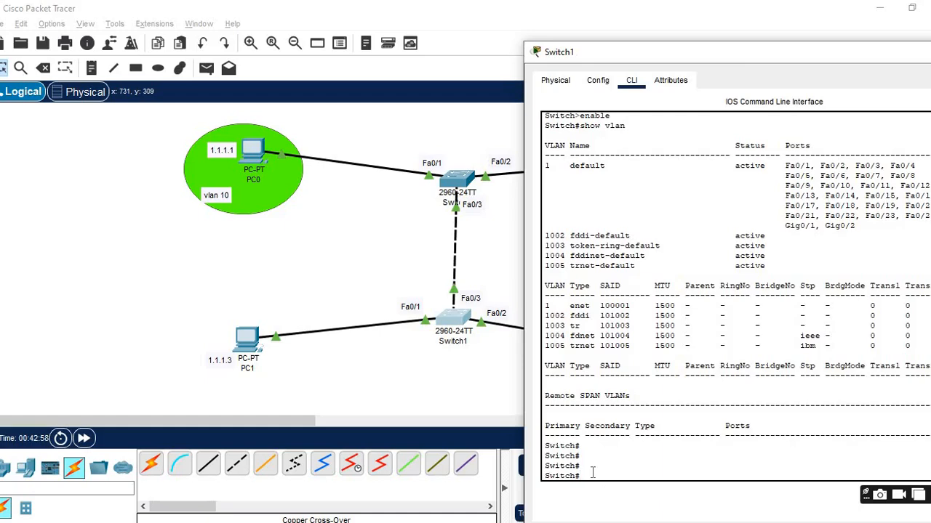
- Create VLAN 10 on Switch1, enter the person's first name as its VLAN name, and return to privileged mode
type("conf t")
key("Return")
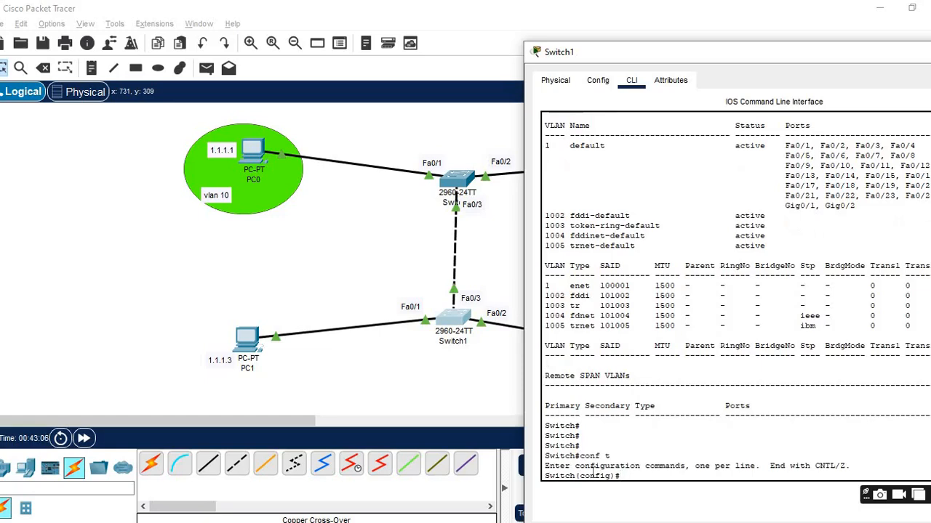
type("vlan 10")
key("Return")
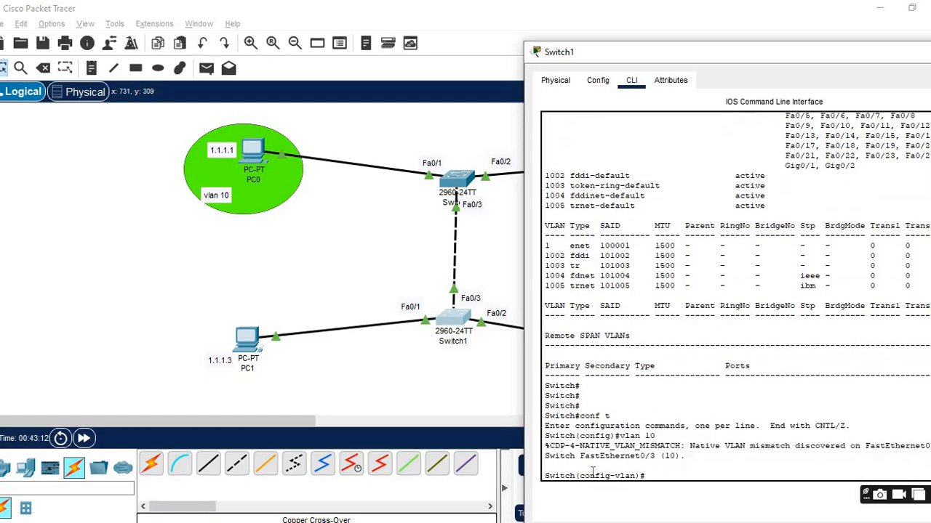
type("name Emma")
key("Return")
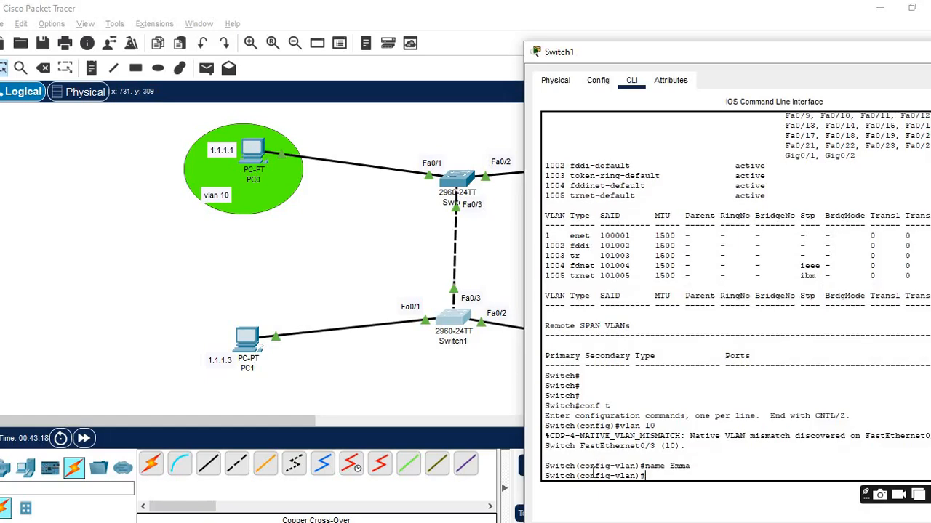
type("exit")
key("Return")
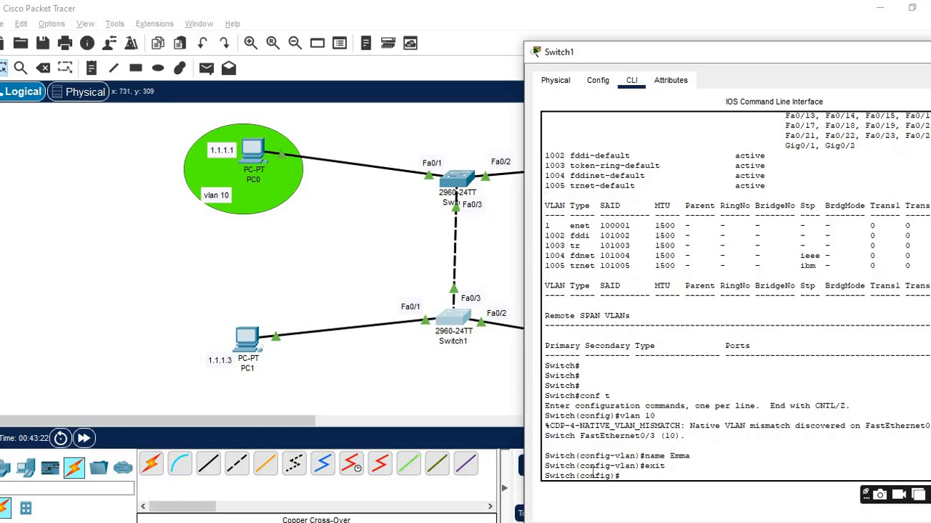
type("exit")
key("Return")
- Display Switch1's VLAN table and highlight the VLAN 10 entry and the ports Fa0/2 and Fa0/3
type("show vlan")
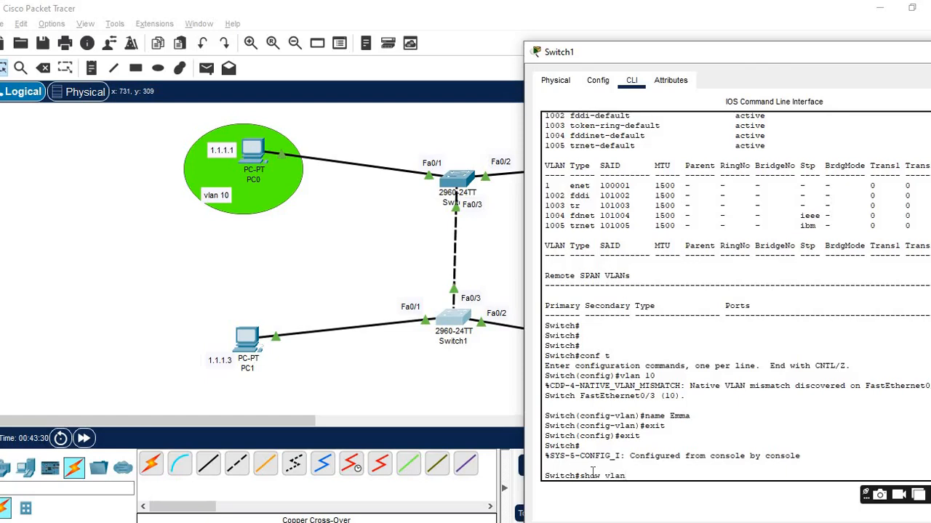
key("Return")
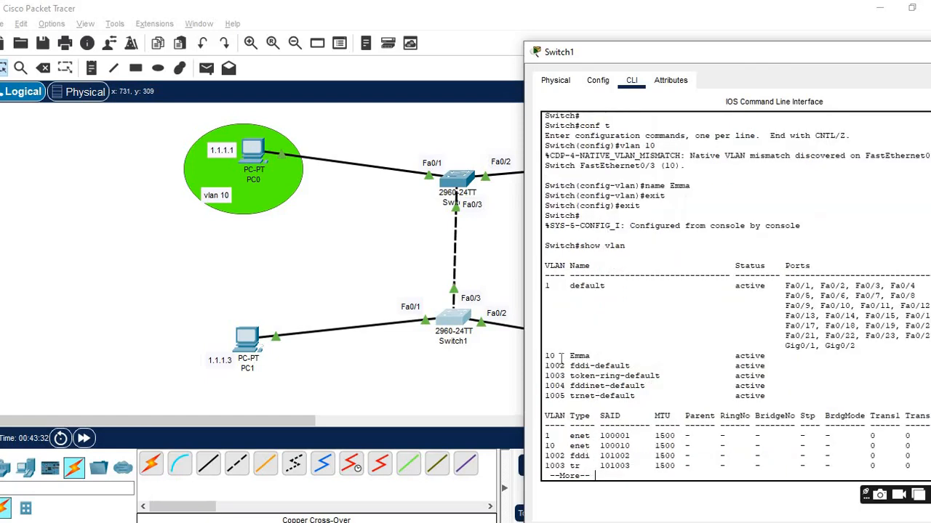
left_click_drag(544, 355, 595, 356)
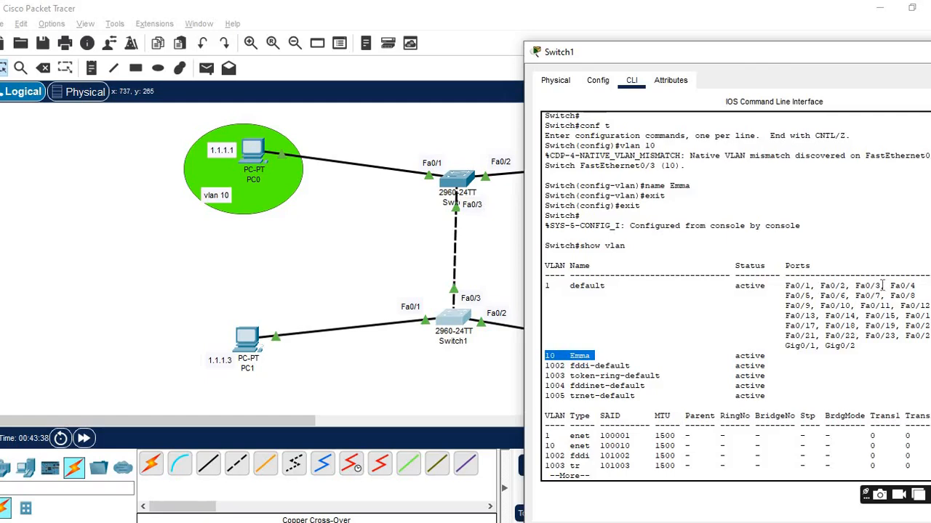
left_click_drag(883, 286, 820, 287)
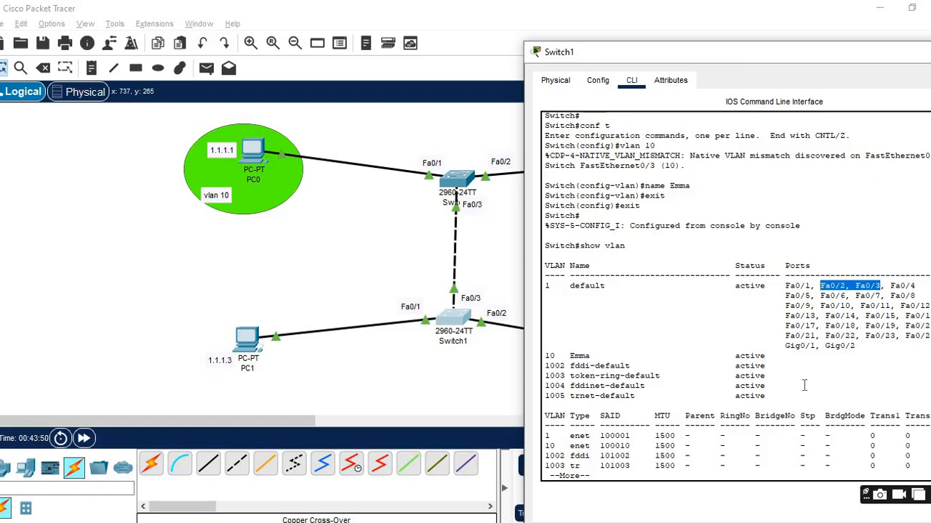
- Page through the remainder of Switch1's VLAN table until the privileged prompt returns
left_click(624, 474)
key("Return")
key("Return")
key("Return")
key("Return")
key("Return")
key("Return")
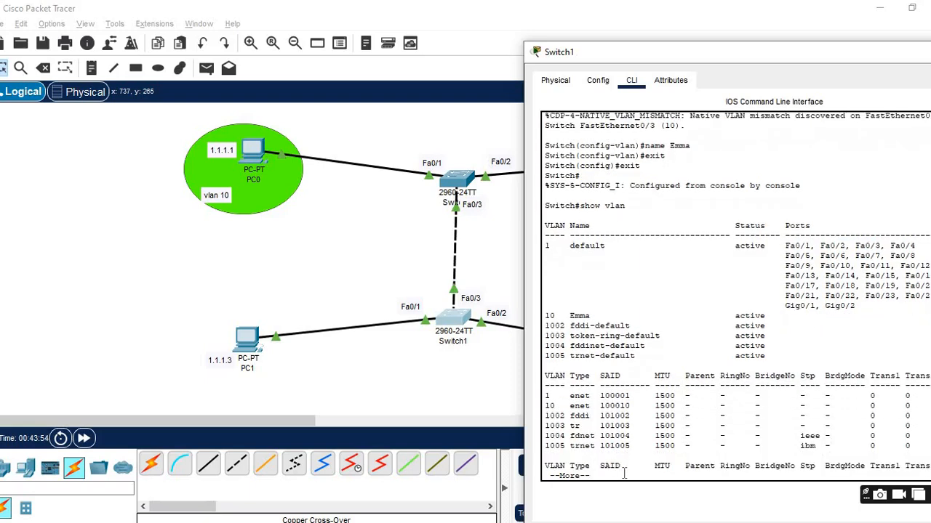
key("Return")
key("Return")
key("Return")
key("Return")
key("Return")
key("Return")
key("Return")
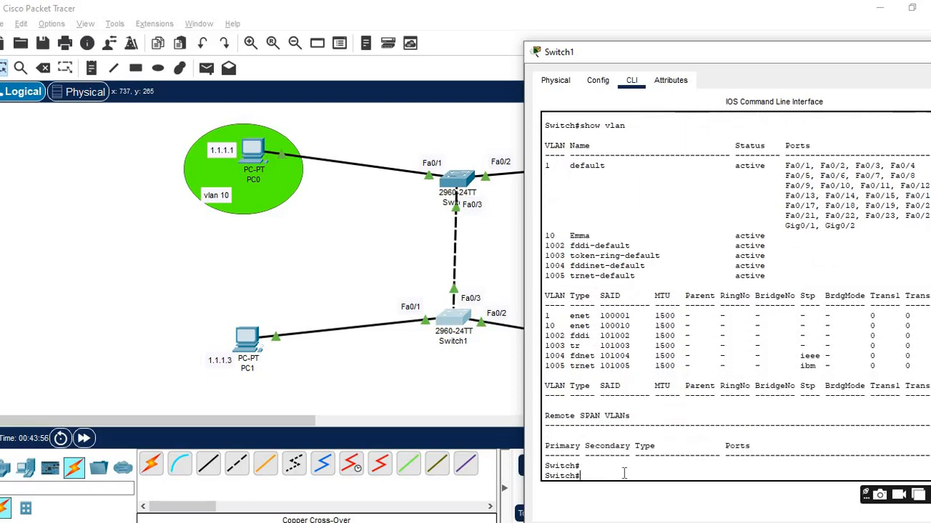
- Configure Switch1's interface fa0/3 as an access port in VLAN 10 and return to global configuration mode
type("conf t")
key("Return")
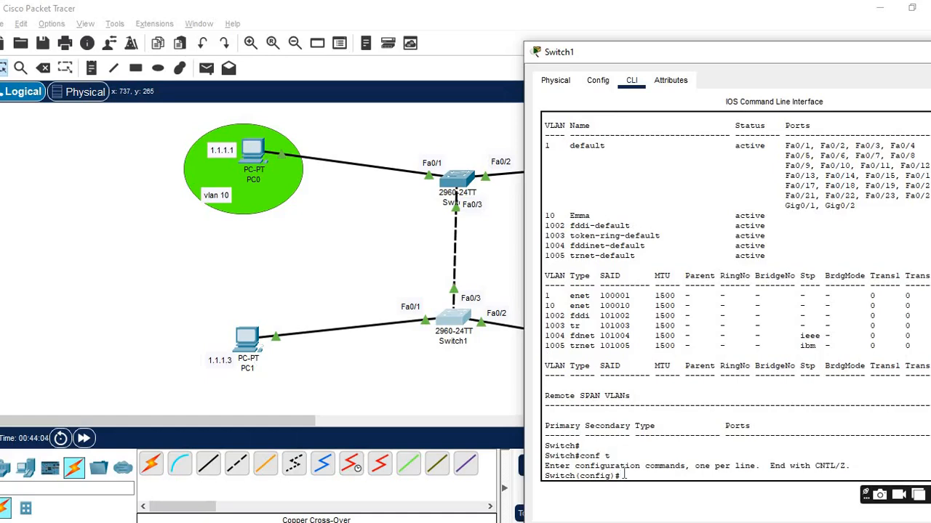
type("interface")
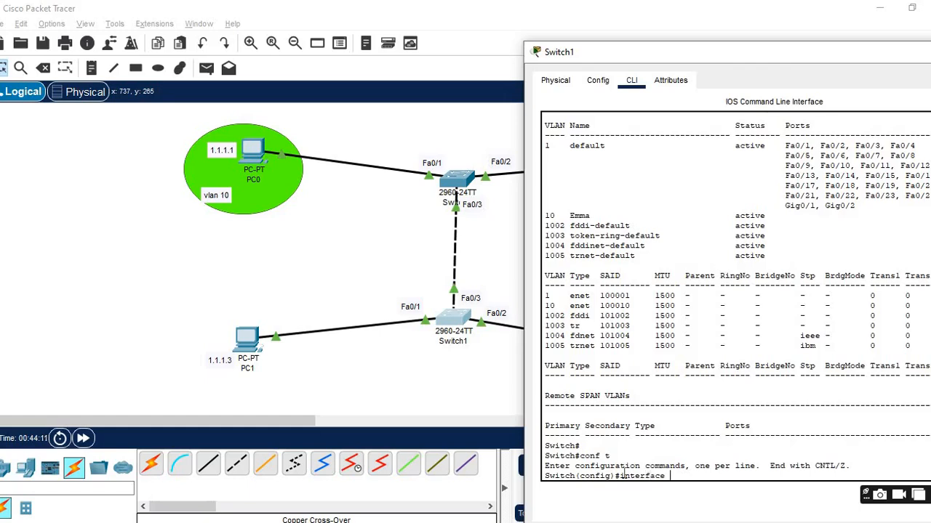
type("fa0")
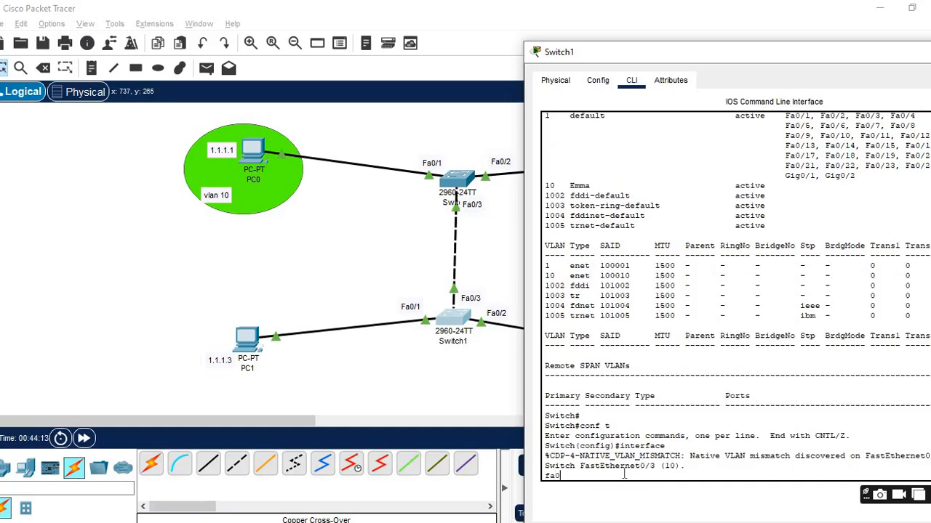
type("/3")
key("Return")
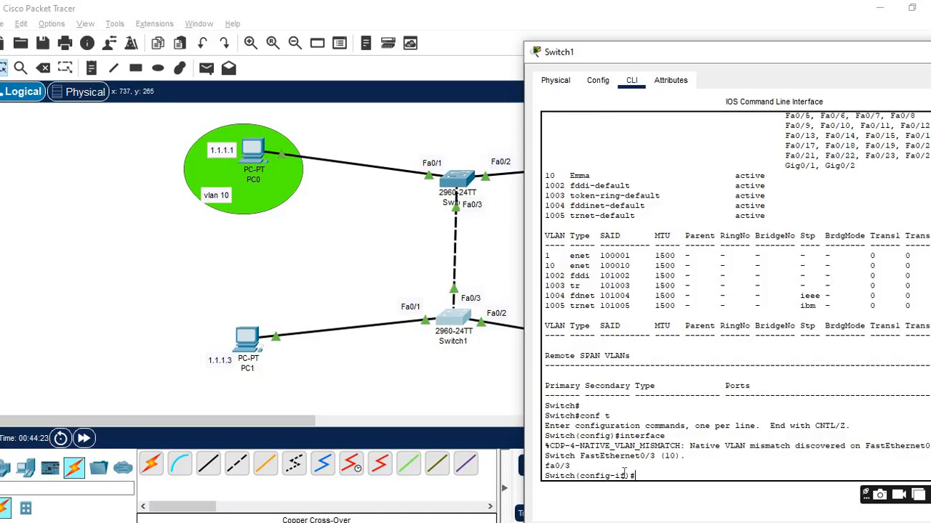
type("switchport mode acces")
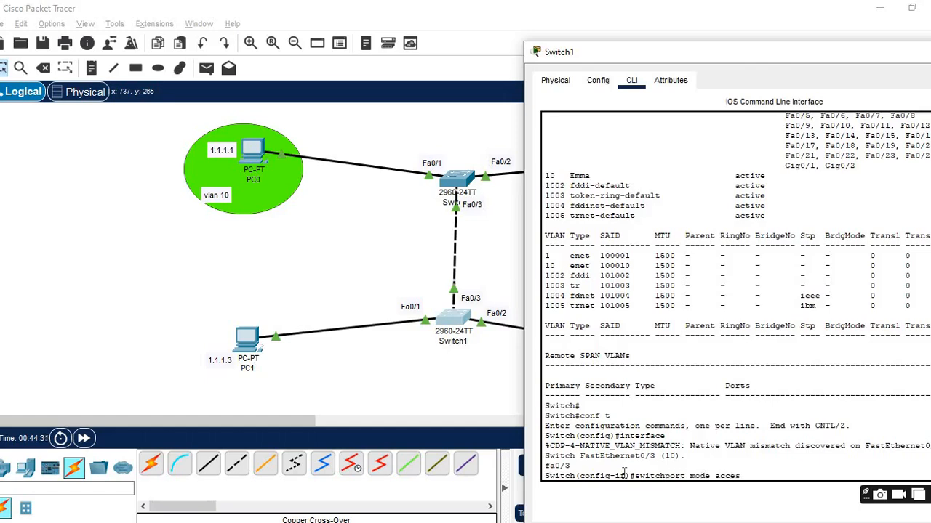
type("s")
key("Return")
type("switchp")
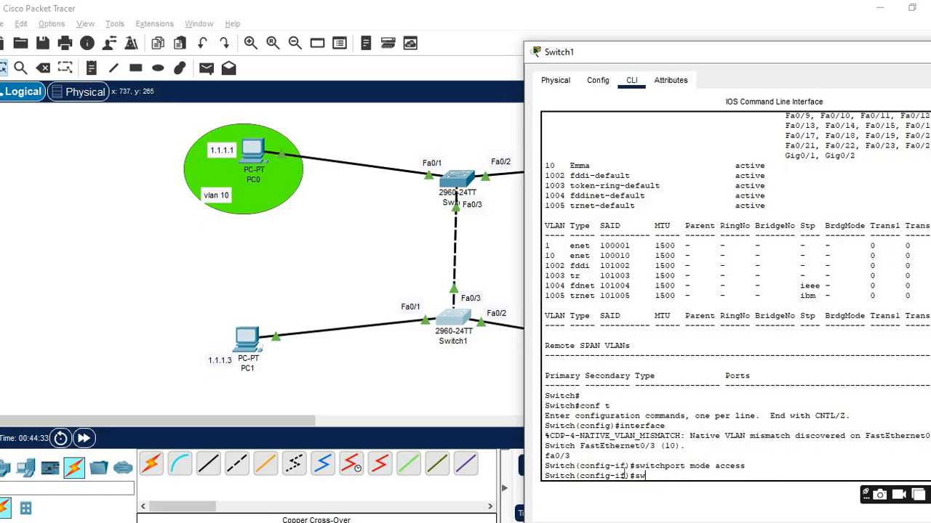
type("ort access vlan 10")
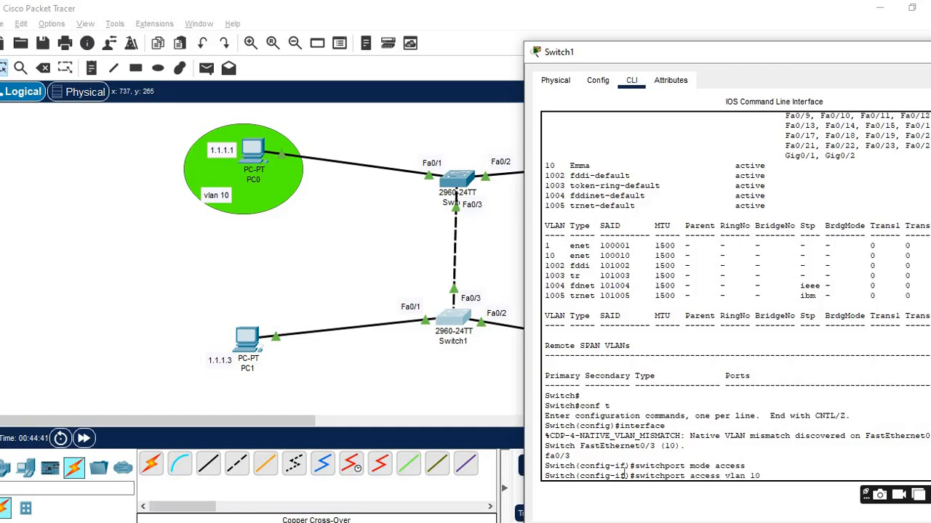
key("Return")
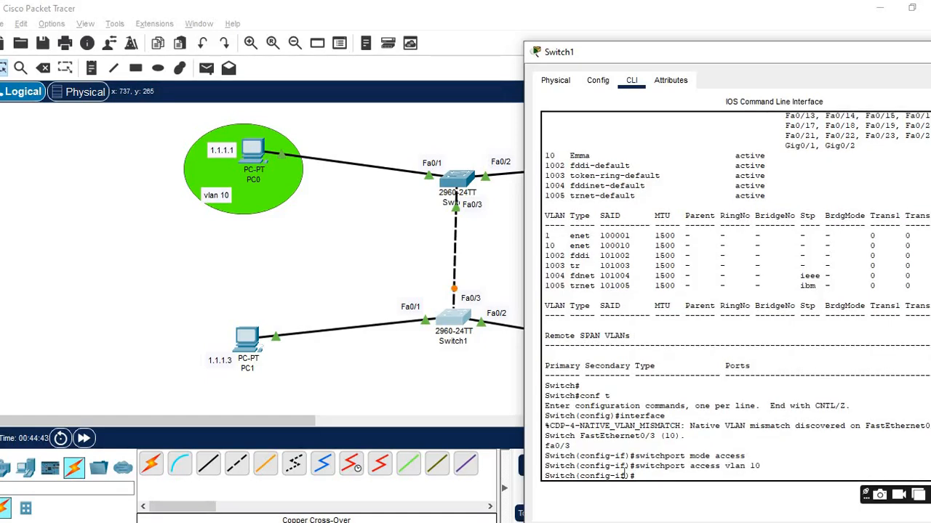
type("swxit")
key("Return")
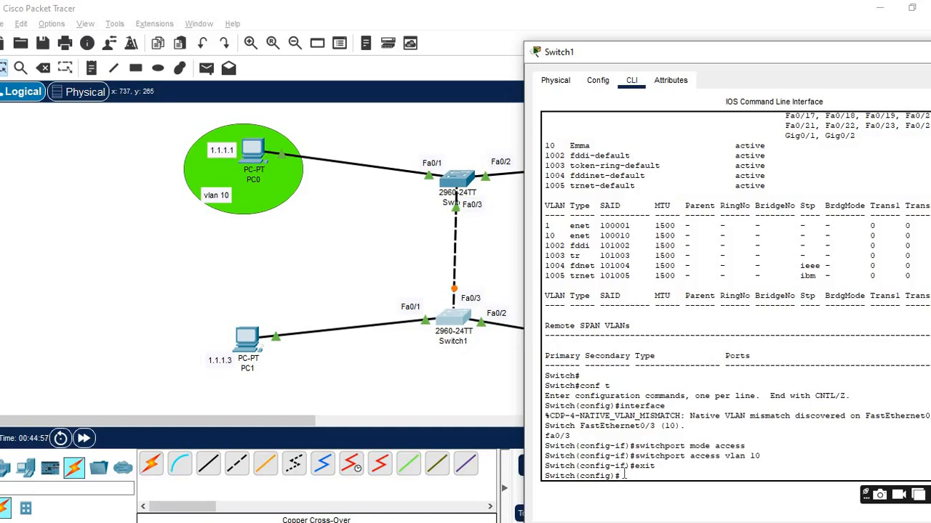
- Configure Switch1's interface fa0/2 as an access port in VLAN 10 and return to privileged mode
type("nterface fa0/3")
key("BackSpace")
type("2")
key("Return")
type("swtich")
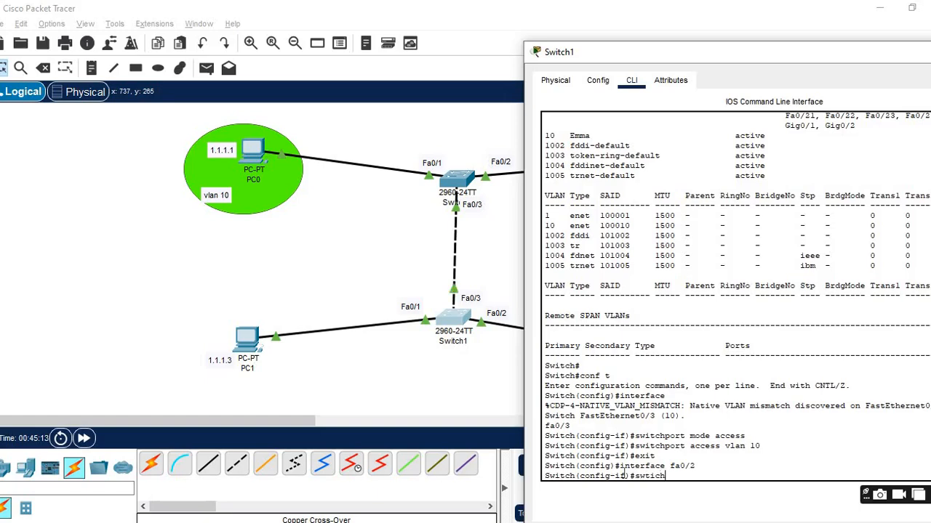
key("BackSpace")
key("BackSpace")
key("BackSpace")
key("BackSpace")
type("itchport mode access")
key("Return")
type("switchp")
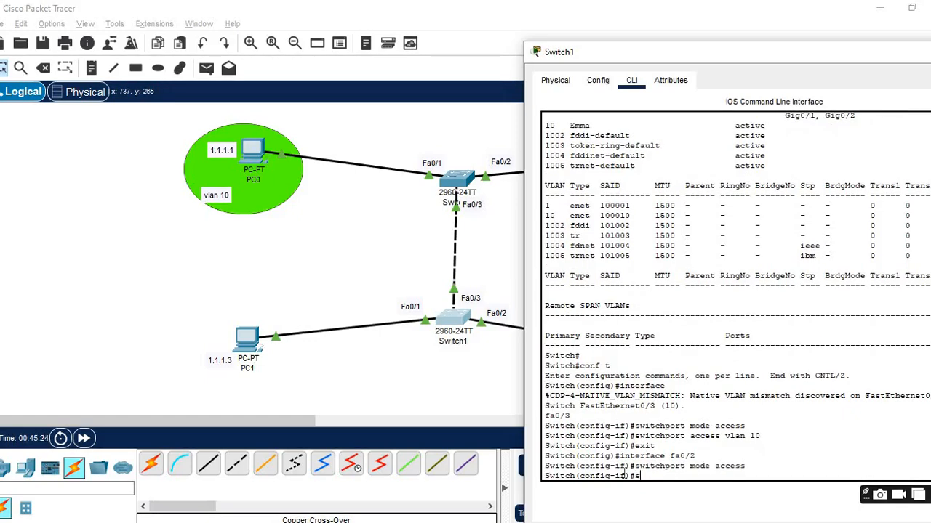
type("ort access vlan 10")
key("Return")
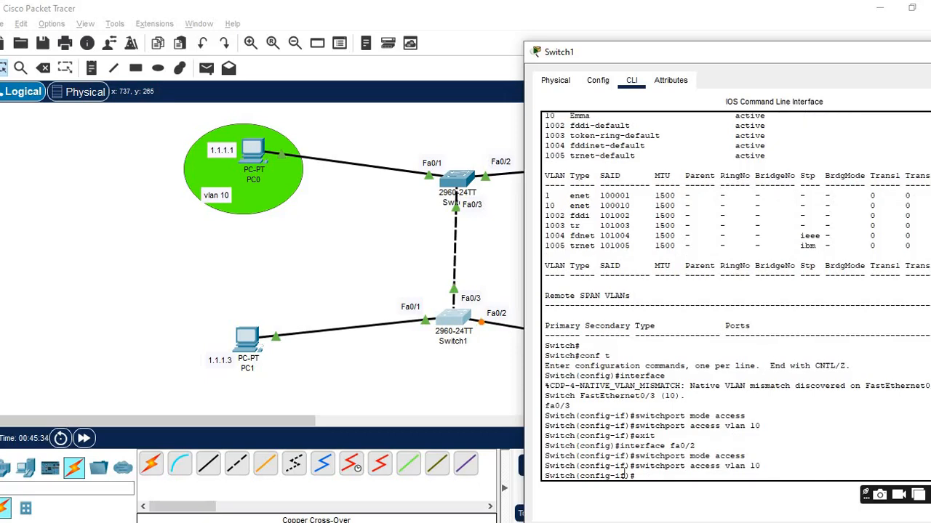
type("exit")
key("Return")
type("exit")
key("Return")
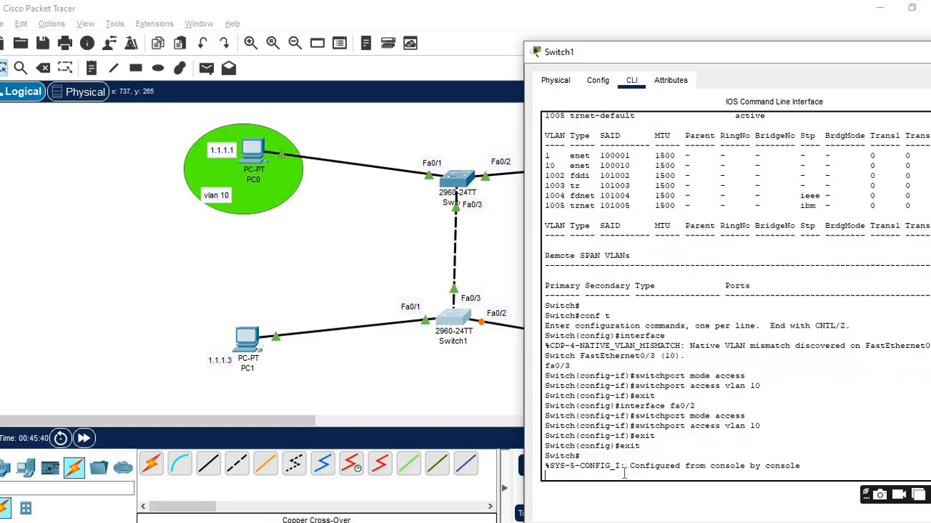
- Display Switch1's VLAN table and fast-forward the simulation time
type("sh")
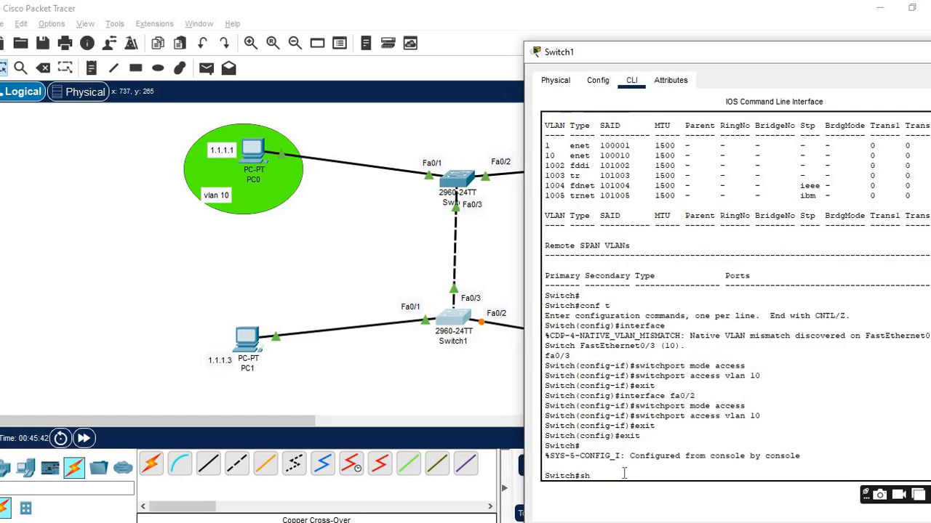
type("ow vlan")
key("Return")
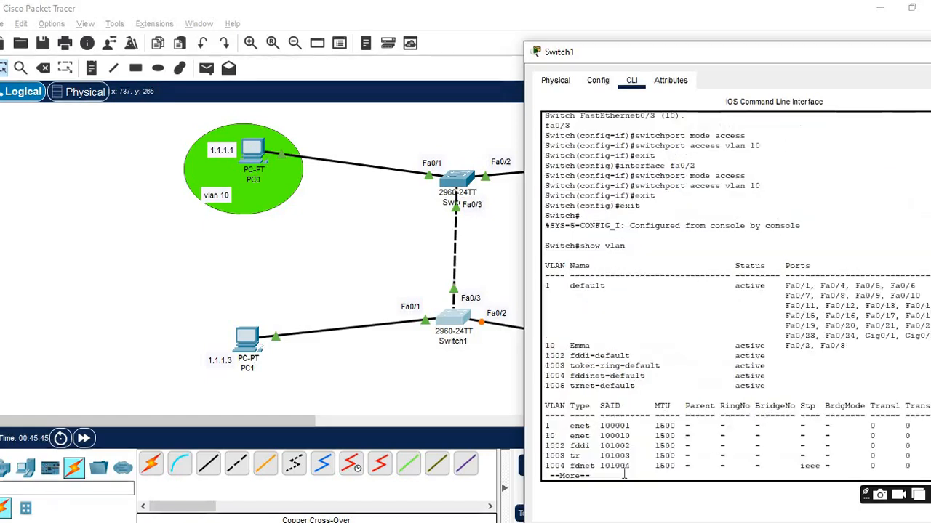
left_click(83, 438)
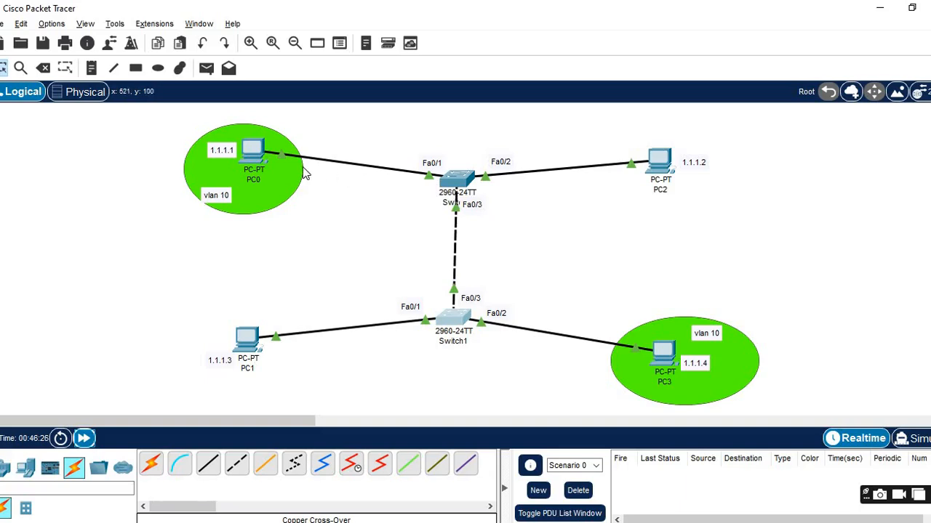
- Open PC3's command prompt and highlight the earlier pings to 1.1.1.1 and 1.1.1.2 for comparison
left_click(665, 355)
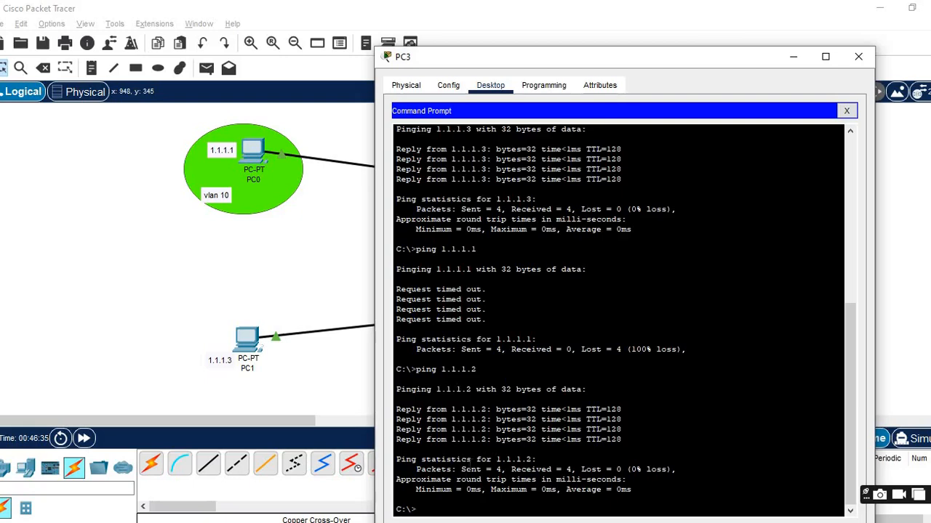
scroll(471, 462, "up", 4)
scroll(472, 457, "down", 5)
left_click_drag(397, 249, 696, 351)
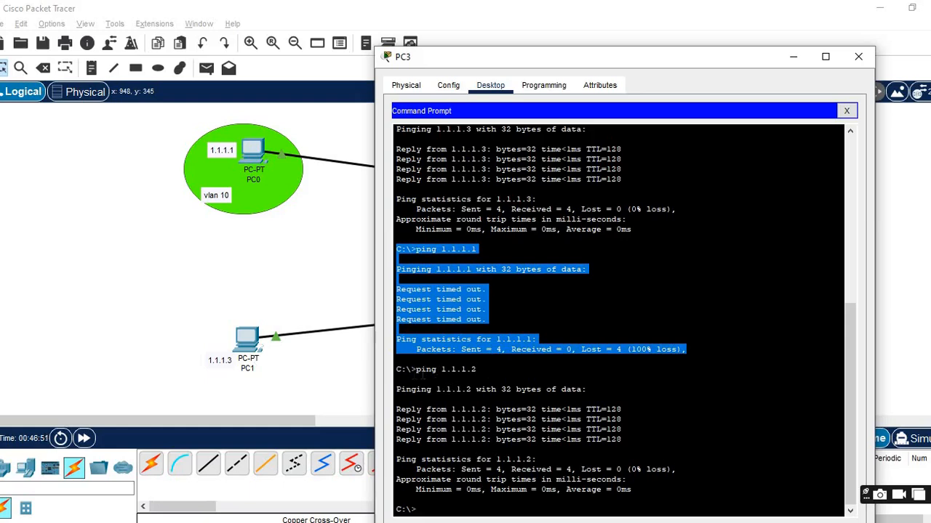
left_click_drag(417, 371, 633, 489)
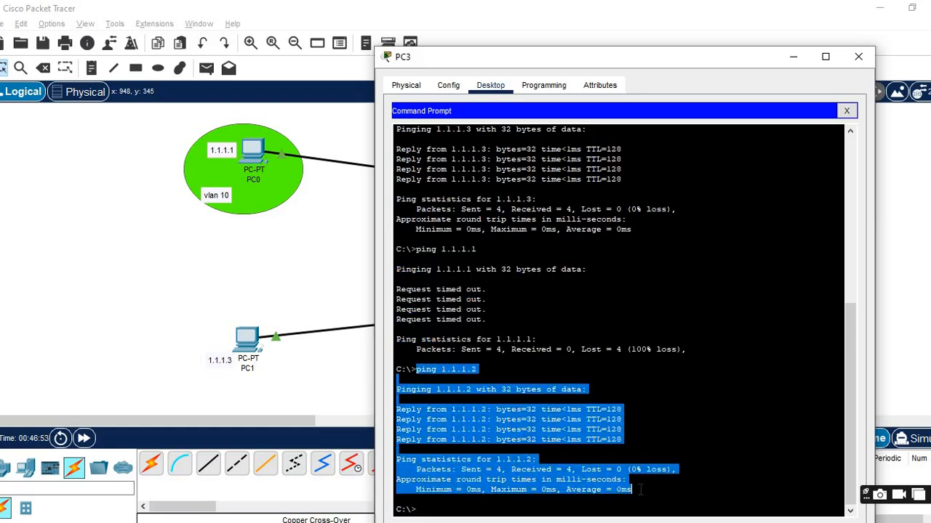
- Ping 1.1.1.1 from PC3's command prompt to test connectivity with PC0
left_click(428, 510)
key("Up")
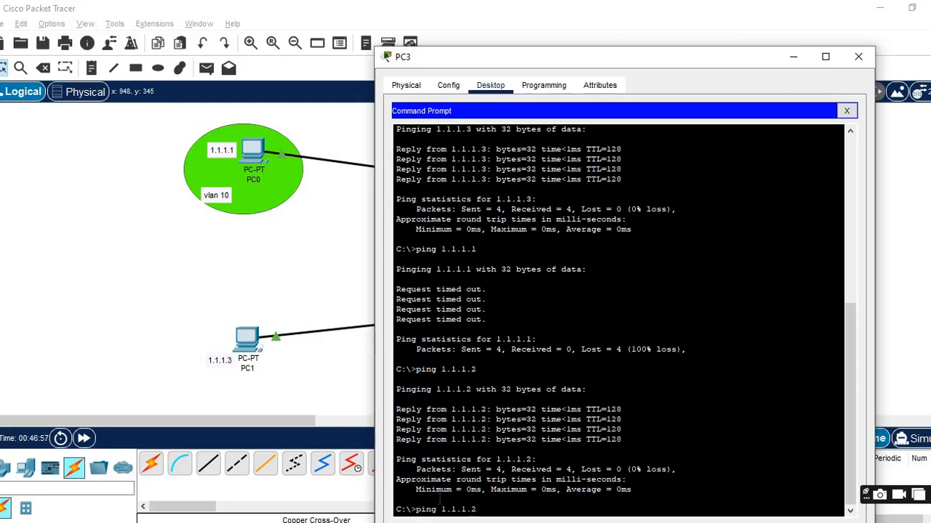
key("BackSpace")
key("Return")
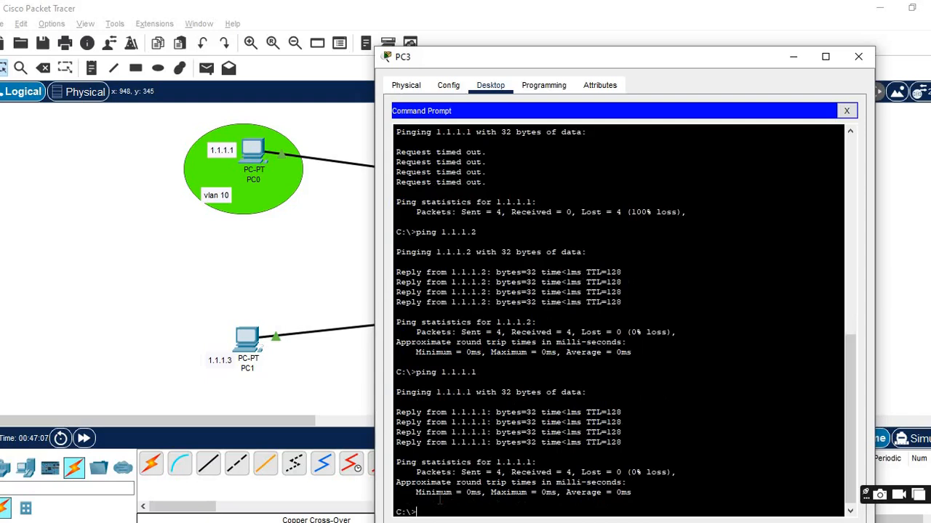
- Ping 1.1.1.2 from PC3's command prompt to test connectivity with PC2, and return to the topology
key("Up")
key("BackSpace")
type("2")
key("Return")
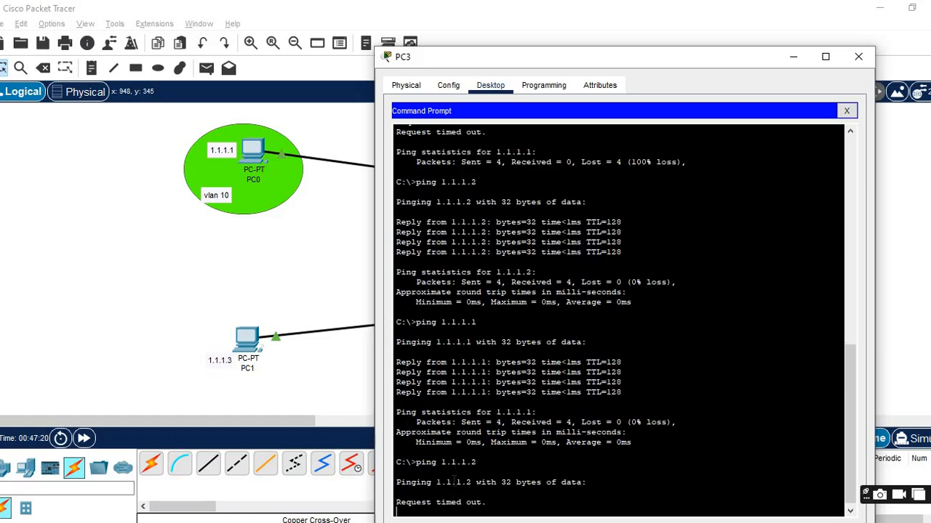
left_click(335, 226)
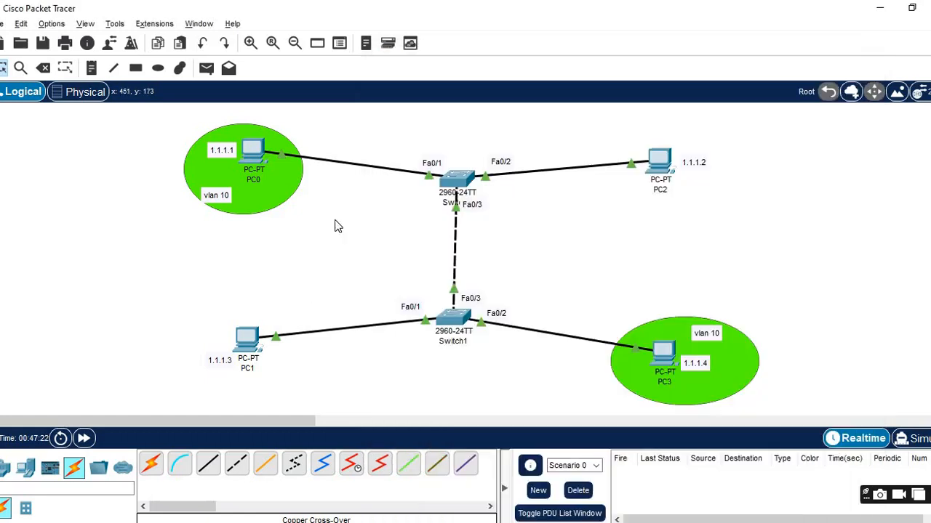
- Open PC0's command prompt and ping PC3 at 1.1.1.4
left_click(255, 145)
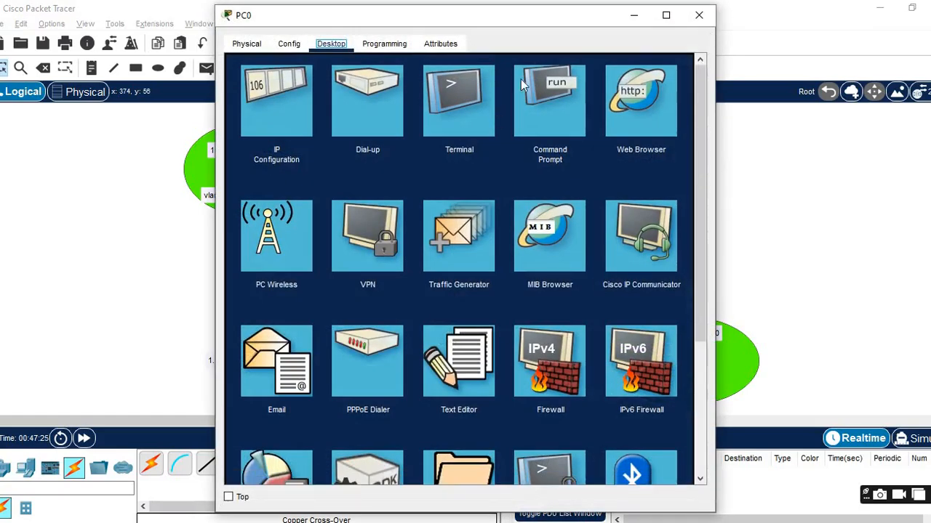
left_click(520, 79)
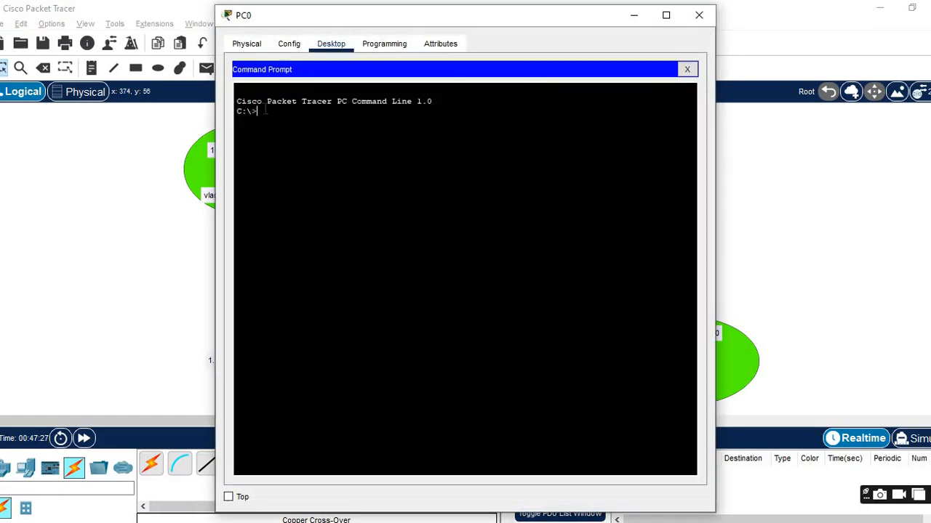
type("ping 1.1.1.4")
key("Return")
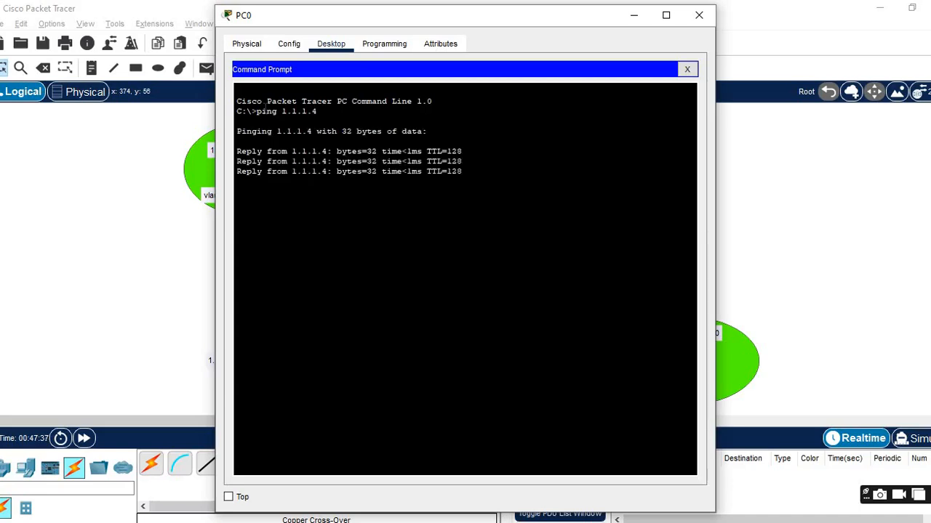
- Ping 1.1.1.2 and 1.1.1.3 from PC0's command prompt to test connectivity with PC2 and PC1
type("ping")
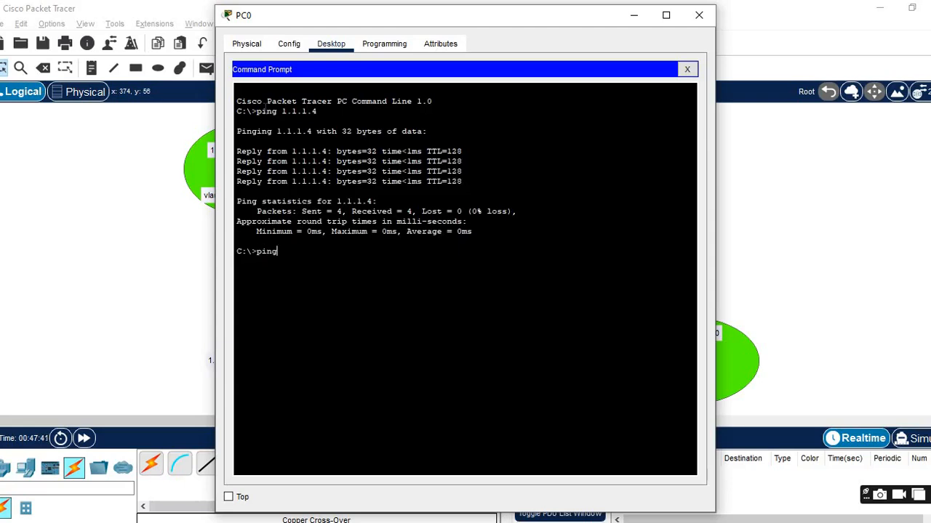
type(" 1.1.1.2")
key("Return")
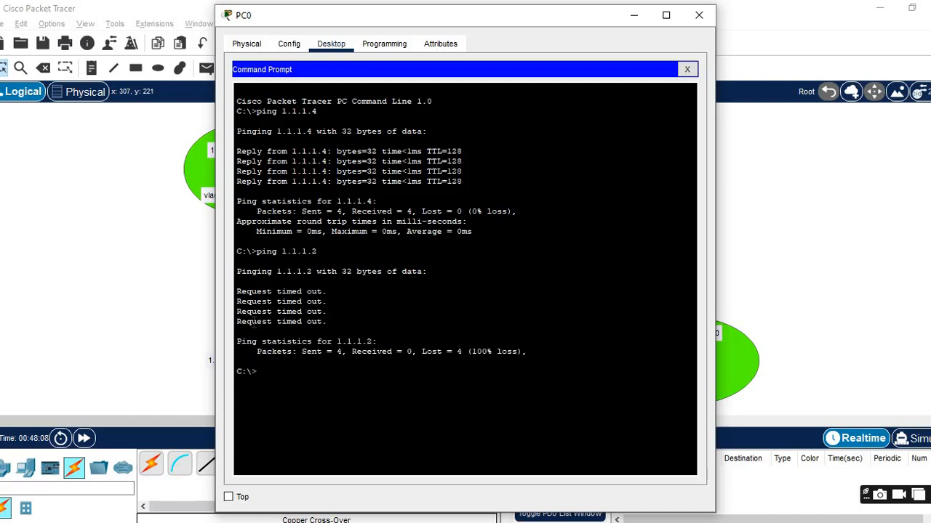
type("ping 1.1.1.3")
key("Return")
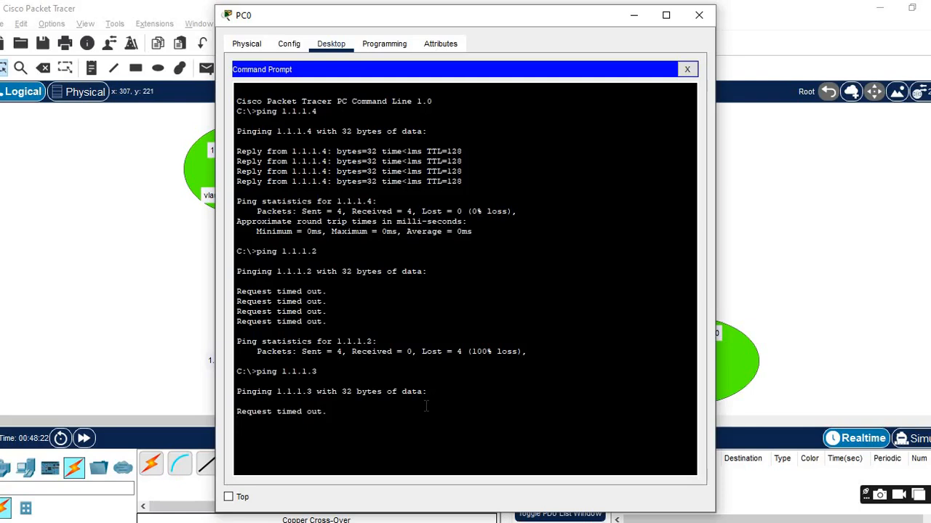
left_click(747, 189)
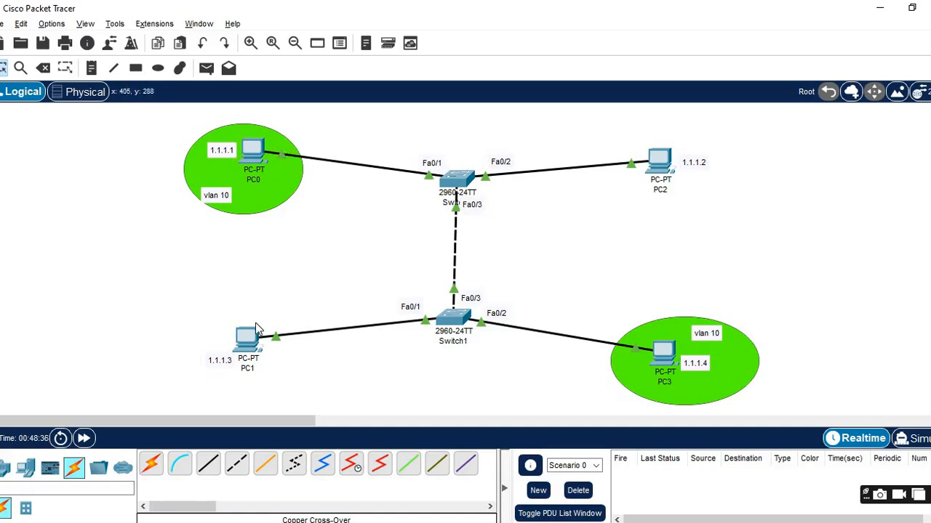
- Open PC2's command prompt and ping PC1 at 1.1.1.3
left_click(667, 166)
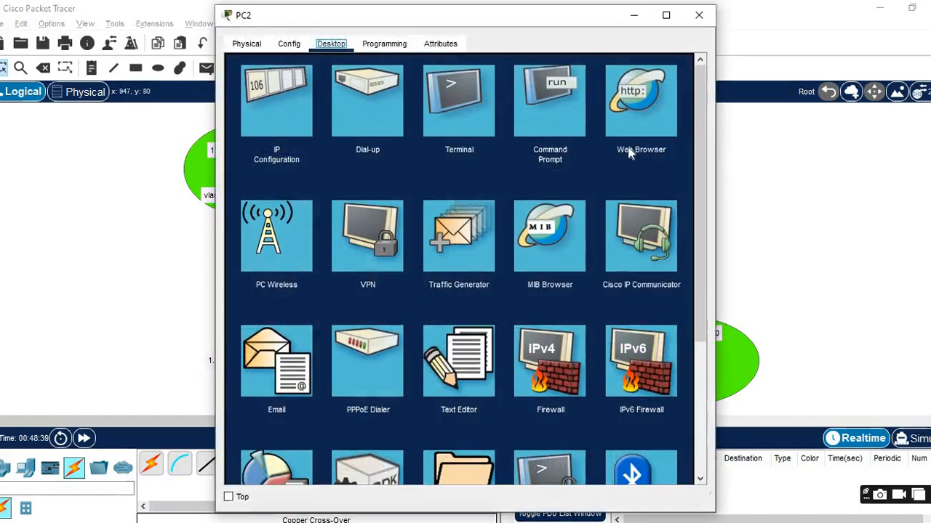
left_click(550, 97)
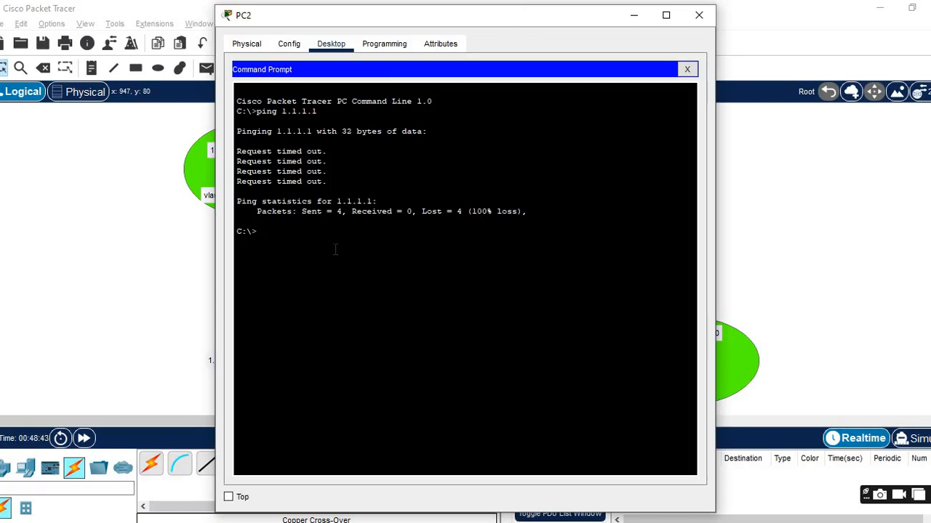
type("1.1.1.")
type("3")
type("ping")
key("Return")
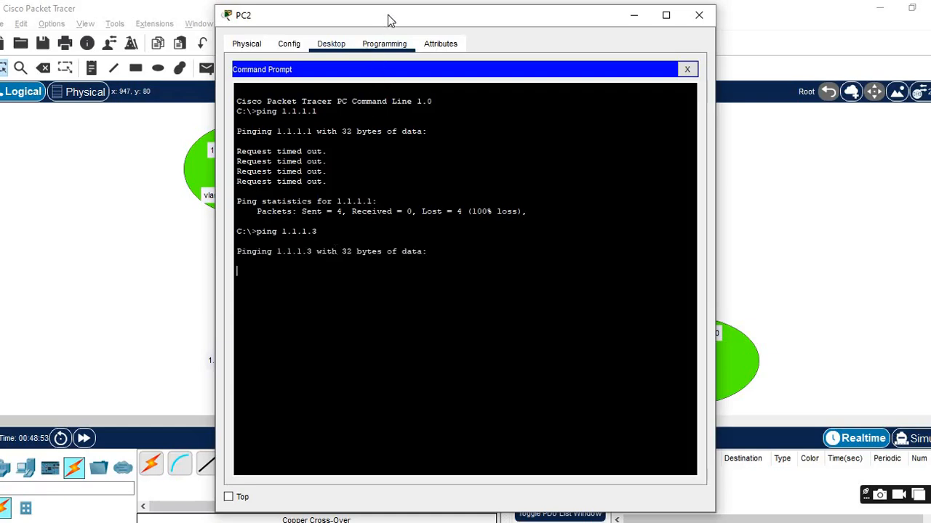
left_click_drag(393, 16, 572, 45)
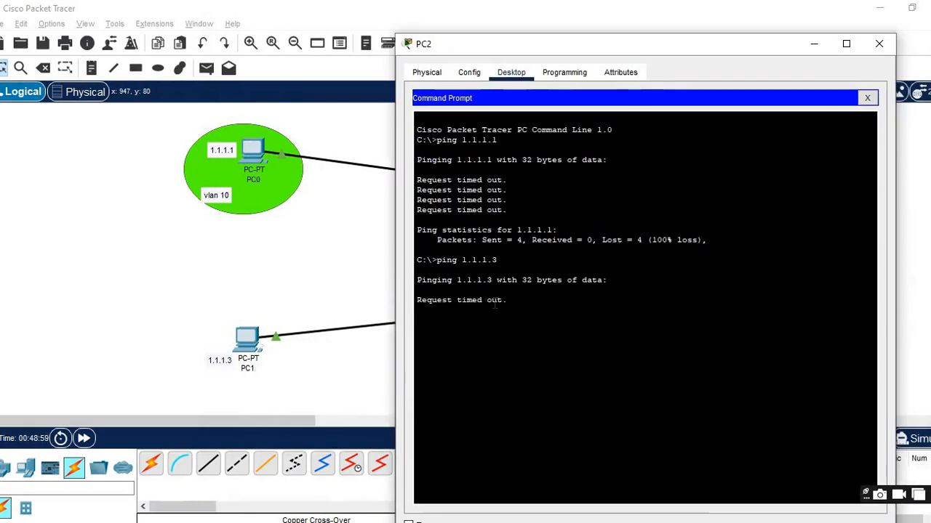
left_click(345, 269)
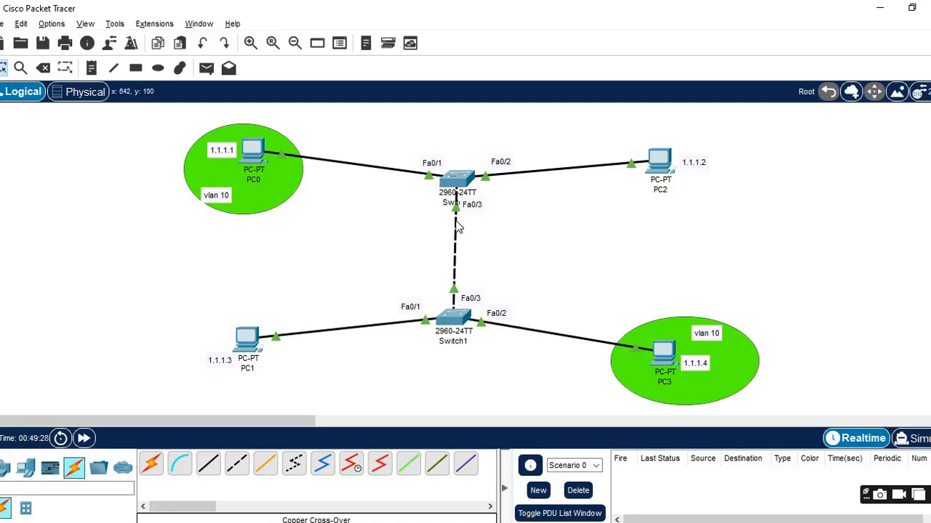
- Add a second copper cross-over cable between FastEthernet0/4 on Switch1 and FastEthernet0/4 on the upper switch, and fast-forward the simulation time
mouse_move(434, 326)
left_click(237, 464)
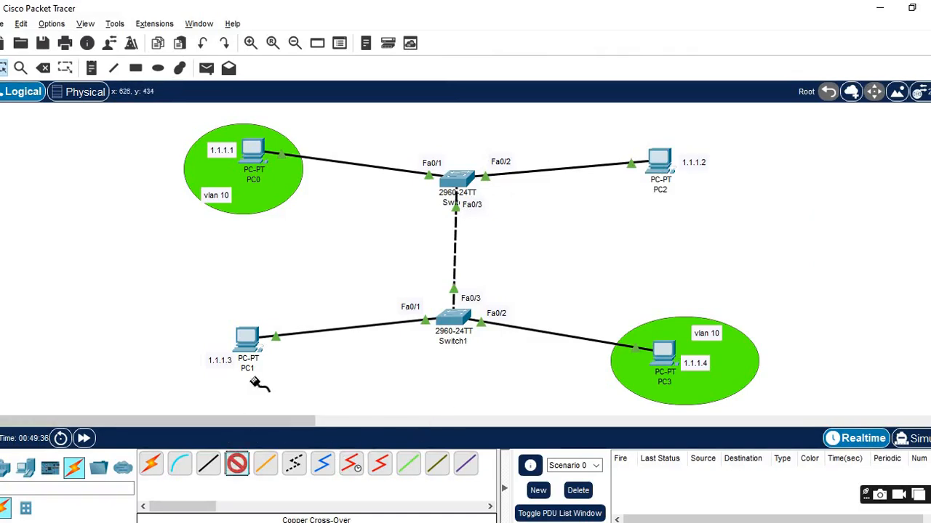
left_click(467, 314)
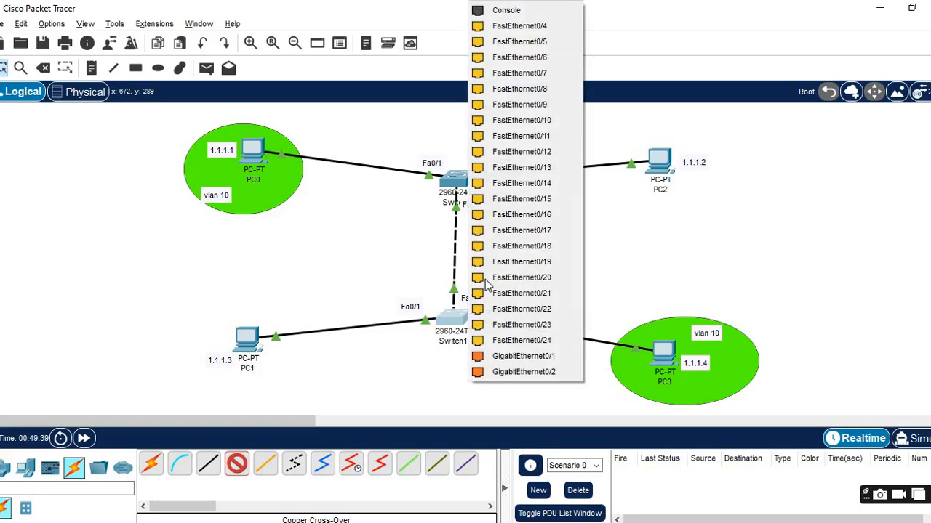
left_click(547, 25)
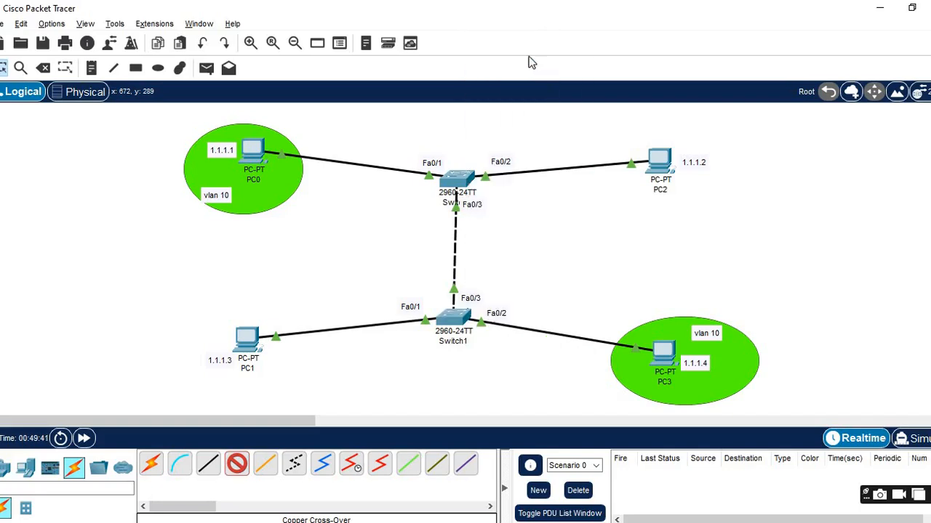
left_click(466, 188)
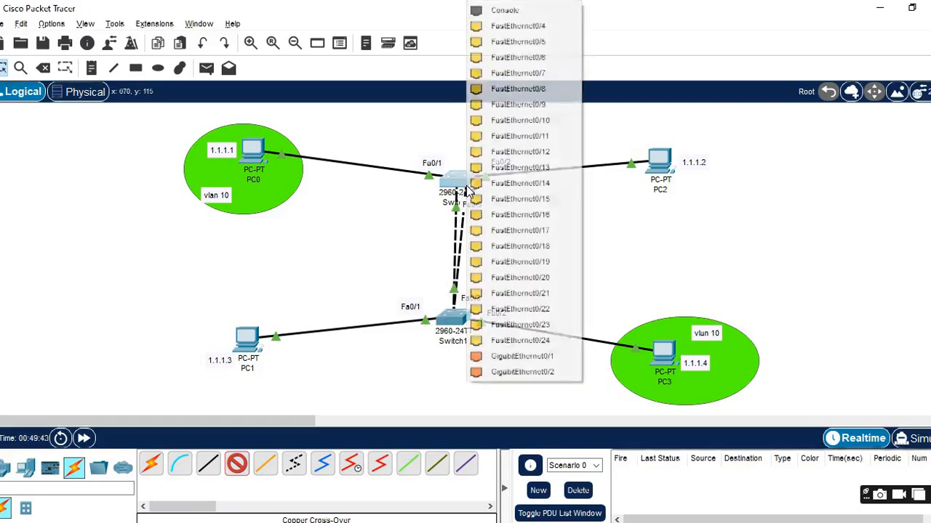
left_click(542, 29)
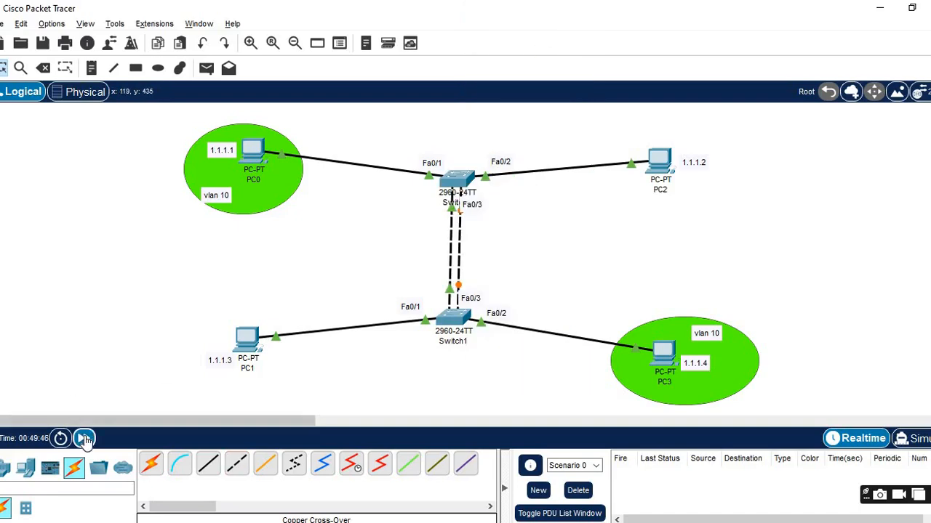
left_click(84, 438)
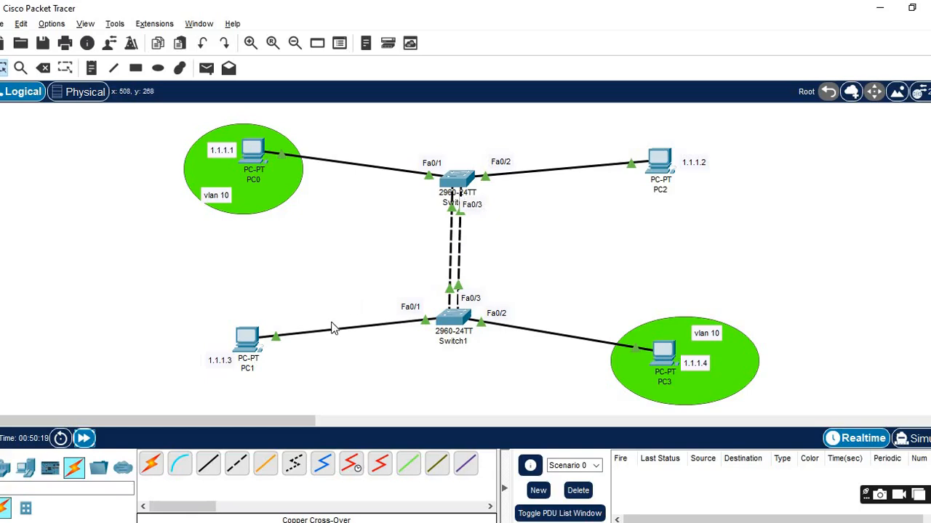
- Repeat the ping to 1.1.1.3 from PC2's command prompt over the second inter-switch link
left_click(662, 163)
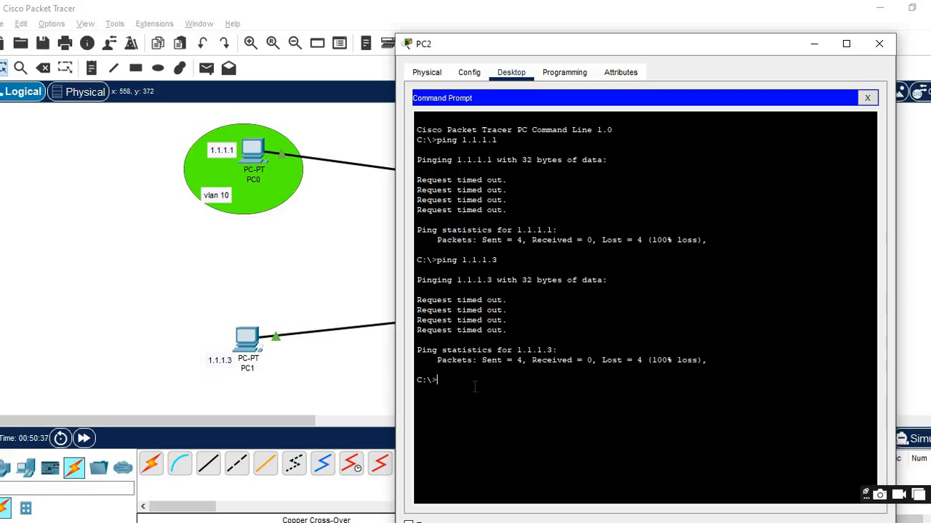
key("Up")
key("Return")
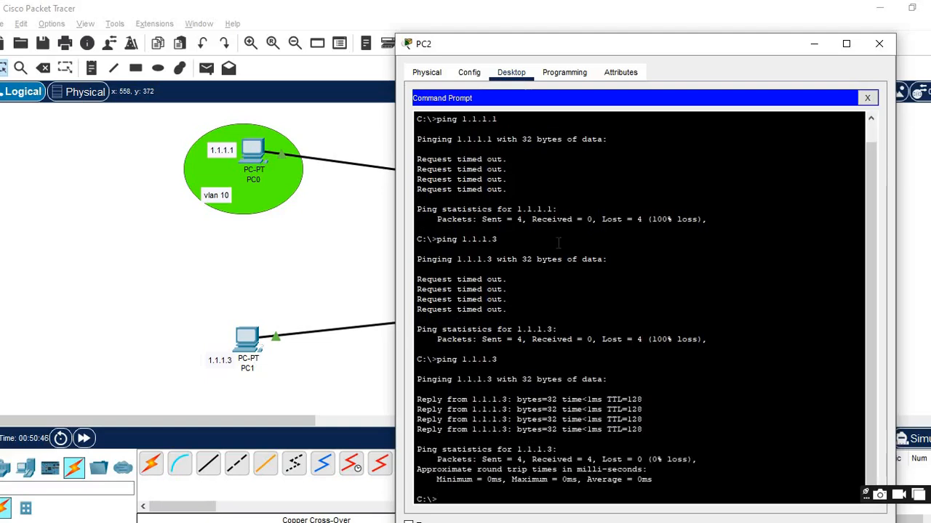
left_click(271, 282)
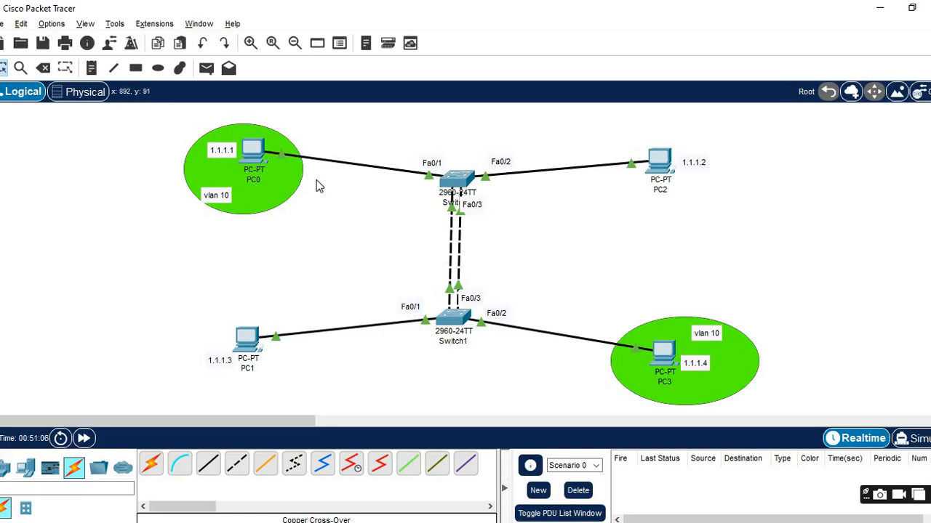
- Draw ellipses filled with blue (#0055ff) around PC2 and PC1
left_click(157, 69)
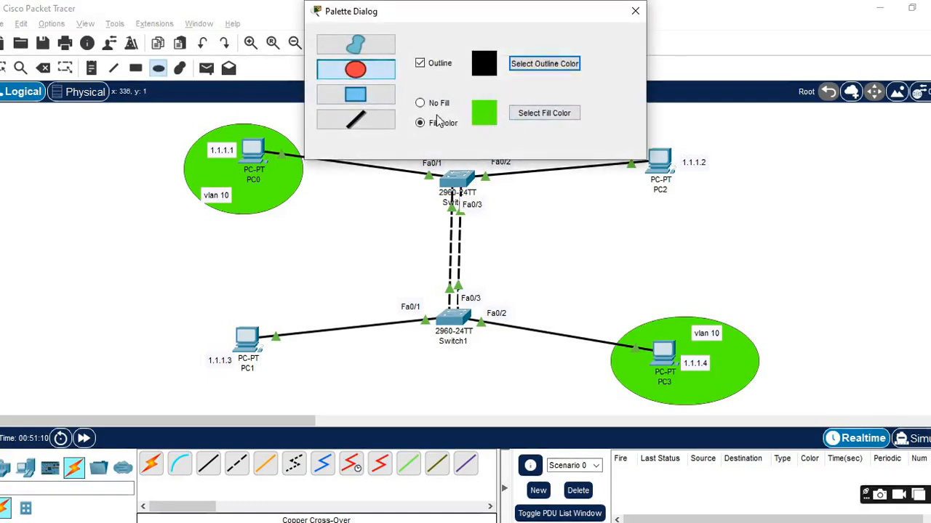
left_click(537, 116)
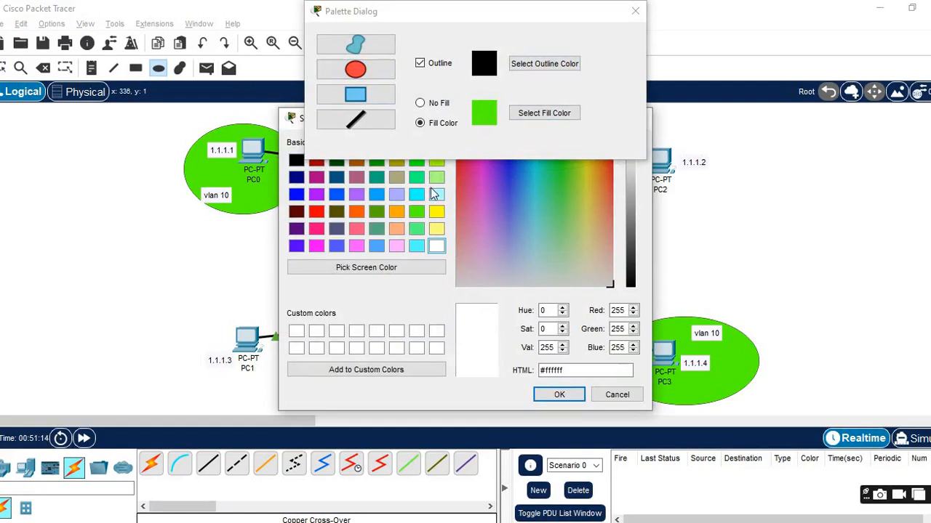
left_click(337, 194)
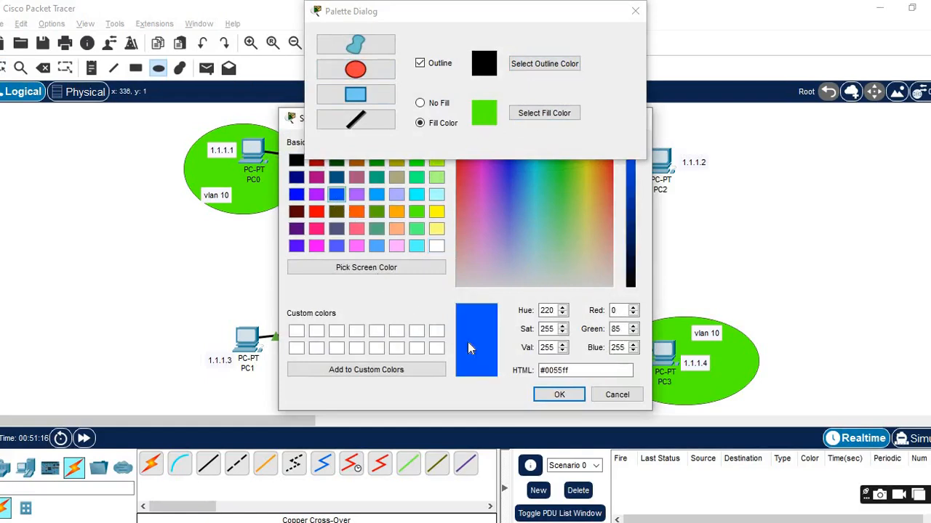
left_click(545, 394)
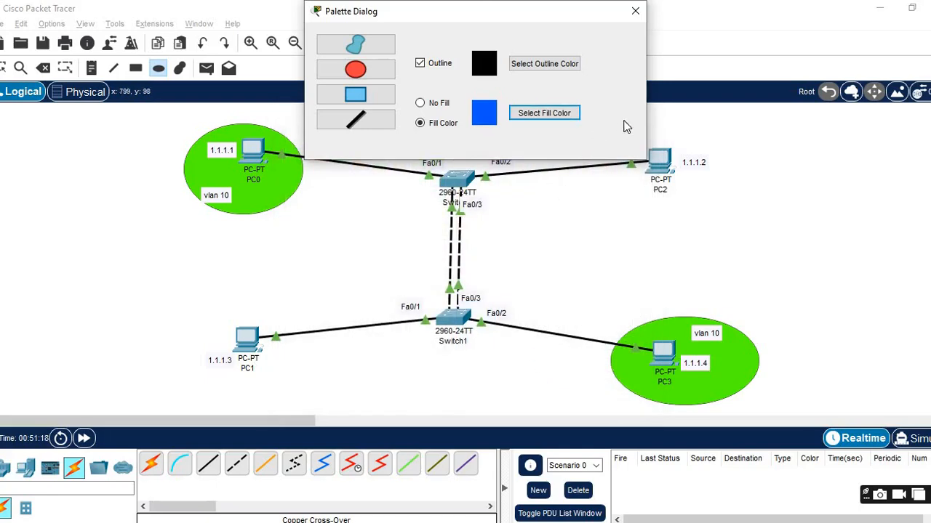
left_click_drag(507, 20, 292, 56)
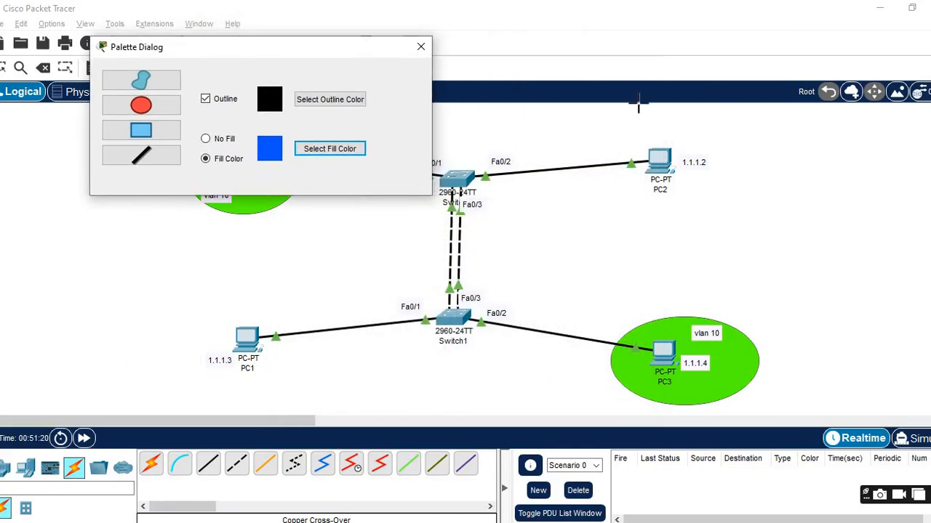
left_click_drag(612, 125, 772, 219)
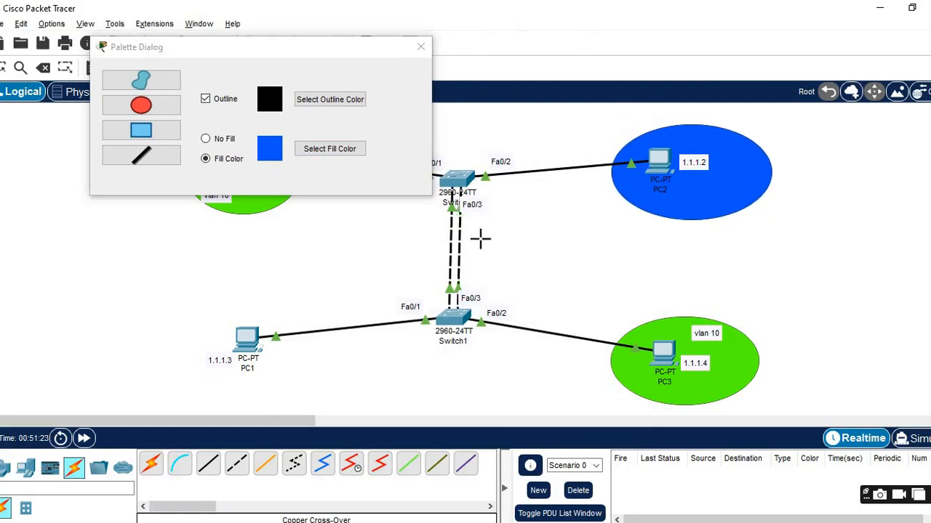
left_click_drag(166, 312, 335, 411)
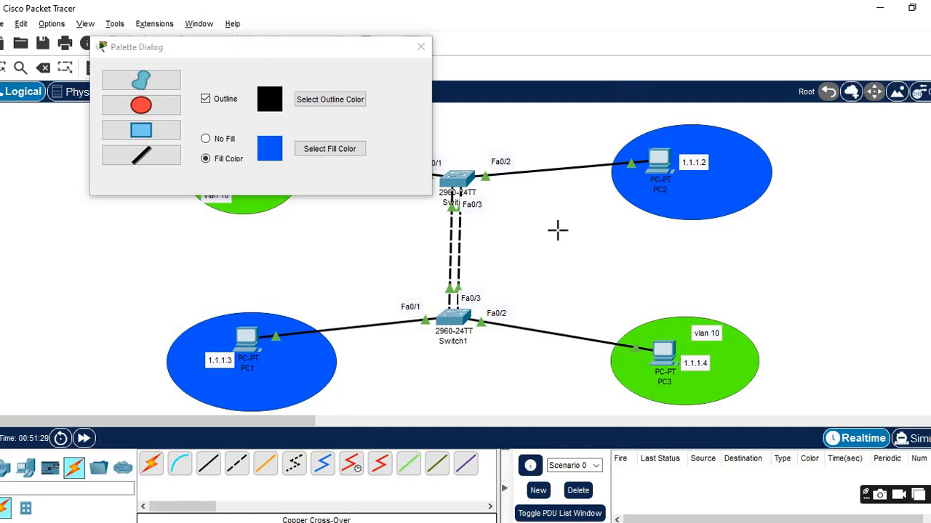
left_click(427, 49)
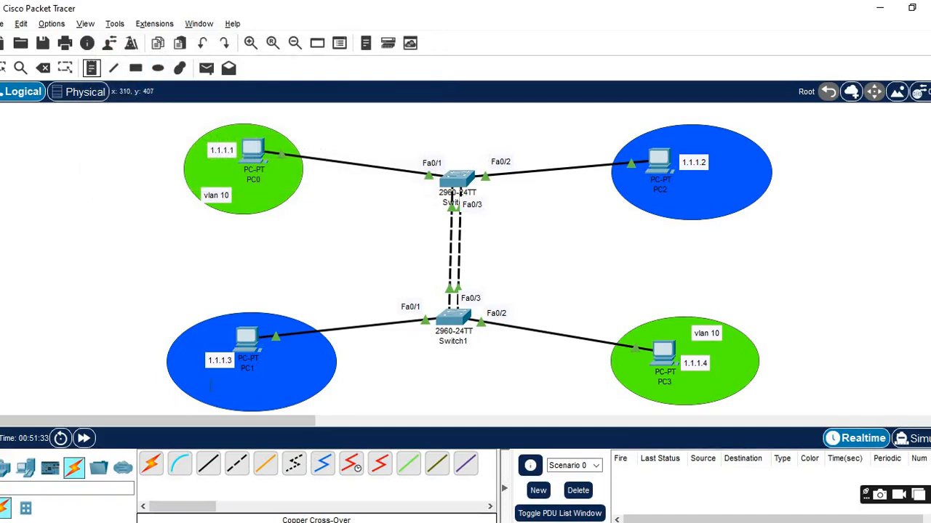
- Add a "vlan 20" label inside each blue ellipse and position the labels just below the PCs' IP addresses
left_click(210, 387)
type("vlan")
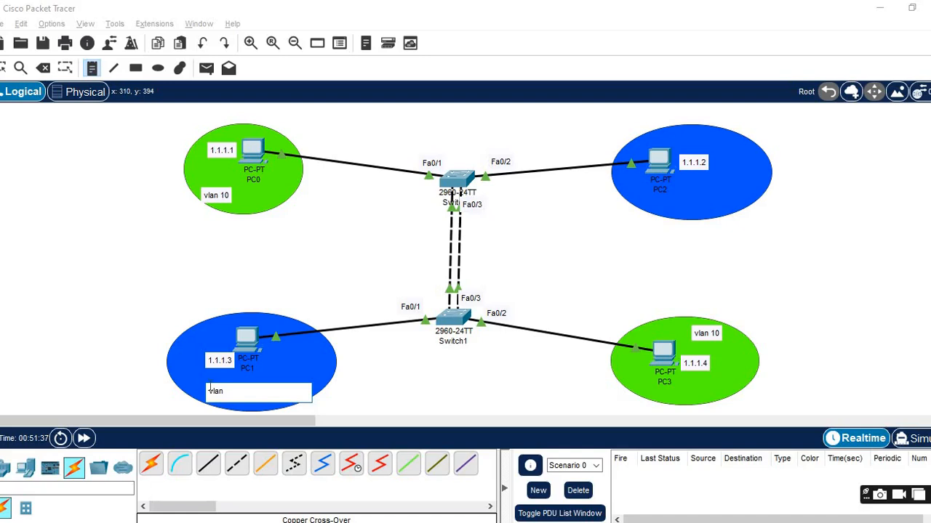
type(" 20")
left_click(705, 194)
type("v")
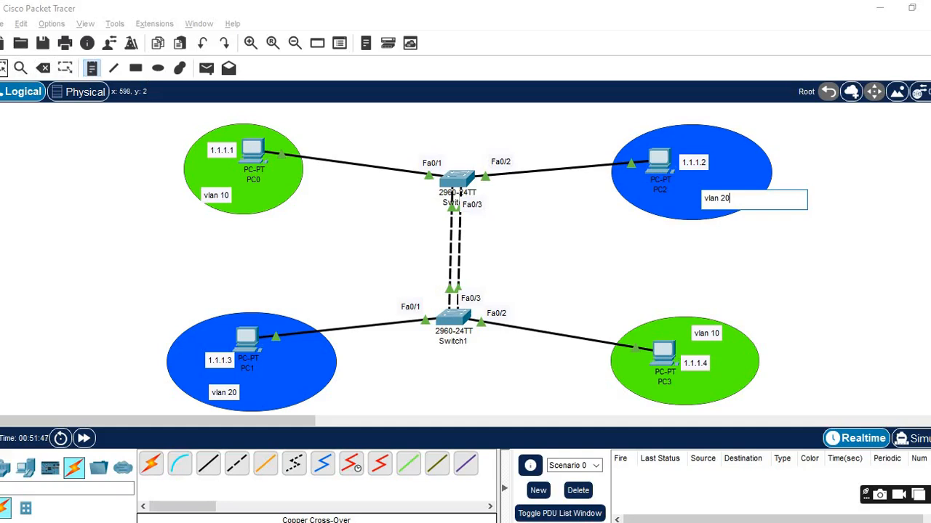
left_click(4, 70)
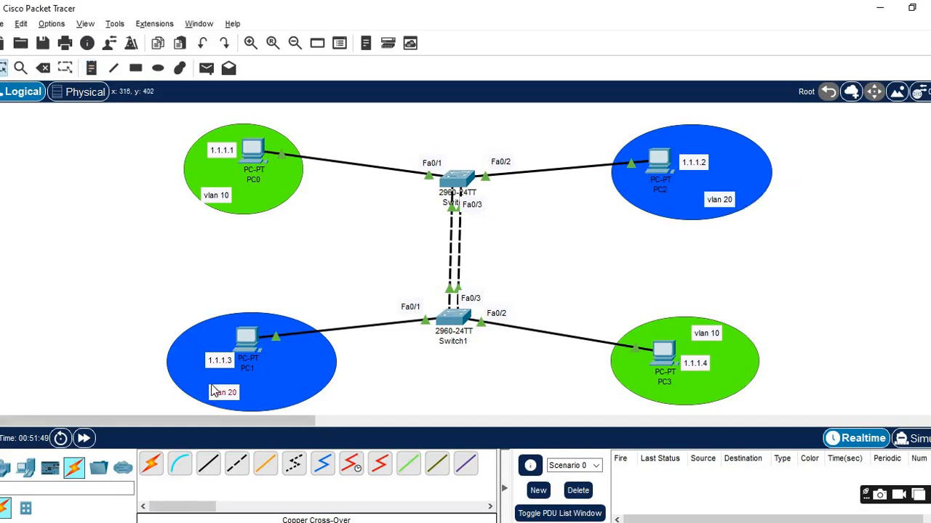
left_click_drag(715, 198, 695, 193)
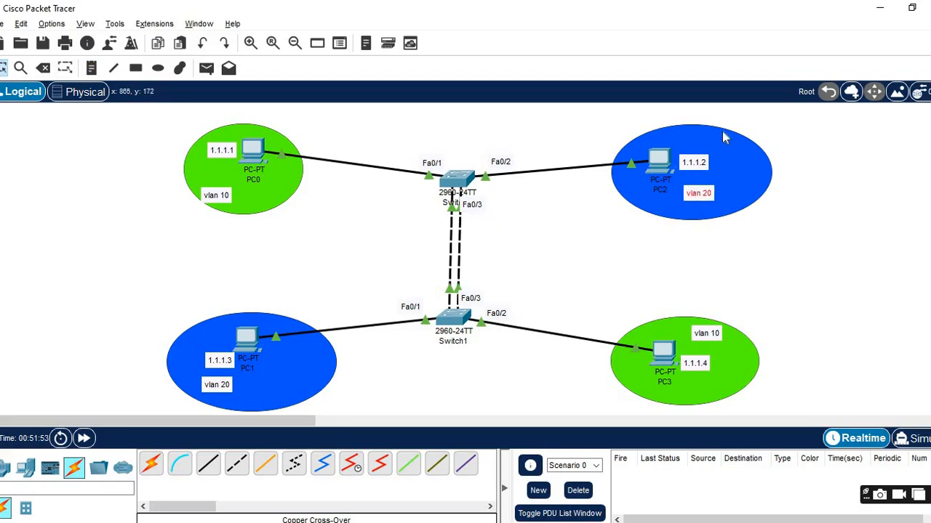
- Review the earlier ping results in PC2's command prompt and return to the topology
left_click(654, 157)
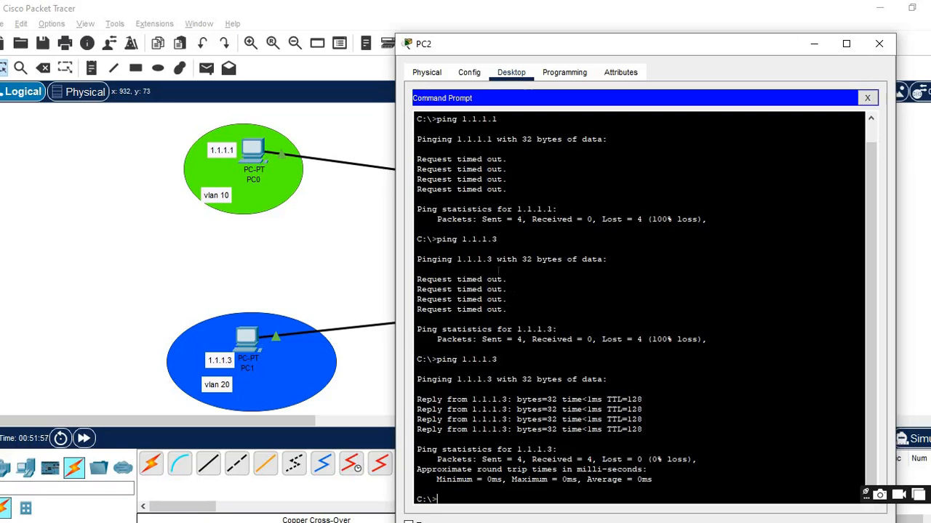
left_click_drag(591, 34, 718, 34)
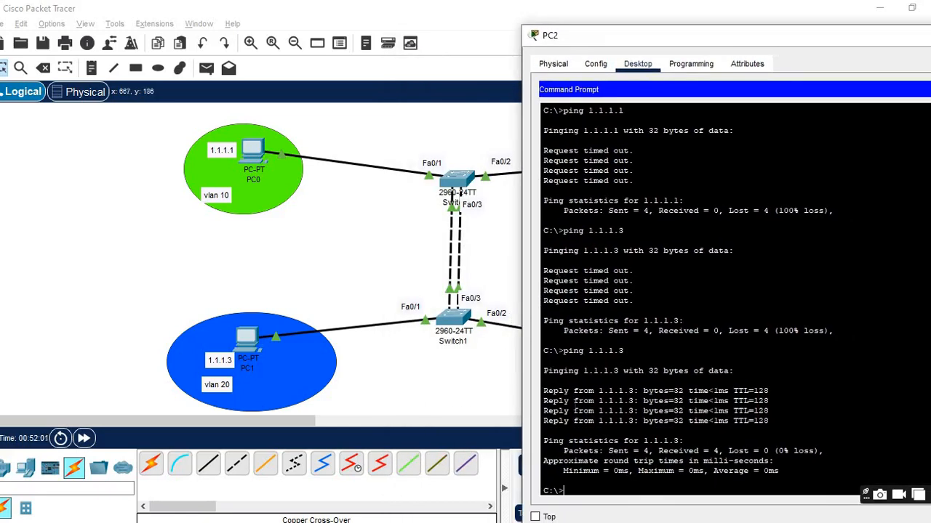
left_click(464, 384)
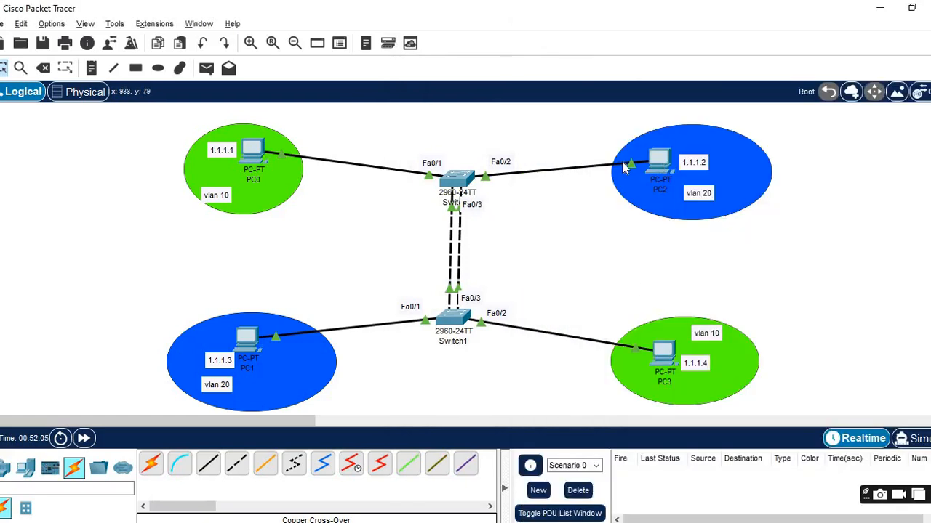
- Enter privileged mode in Switch0's command line and list its VLANs with show vlan
left_click(465, 183)
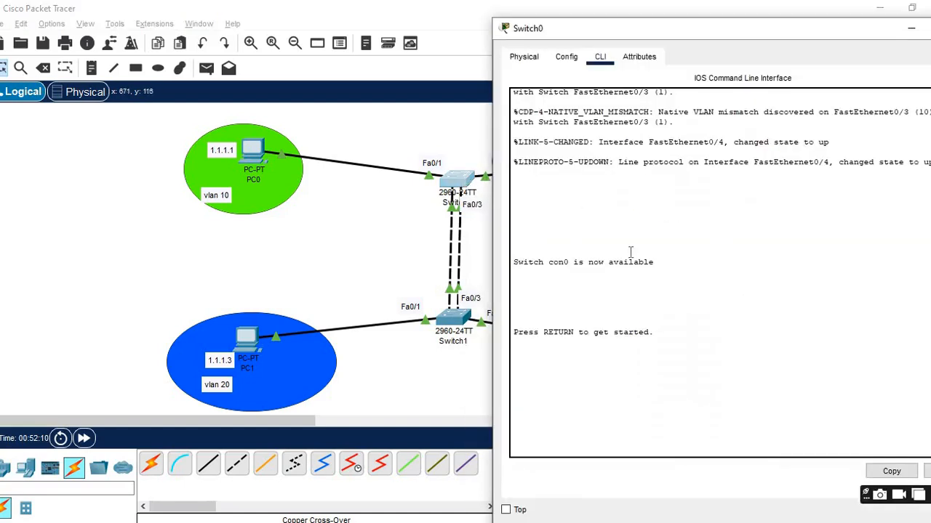
left_click(635, 383)
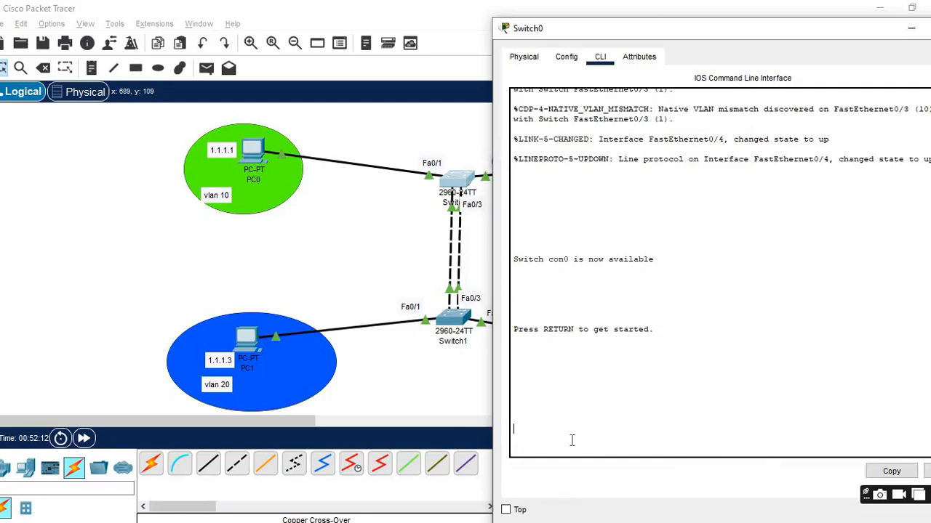
key("Return")
key("Return")
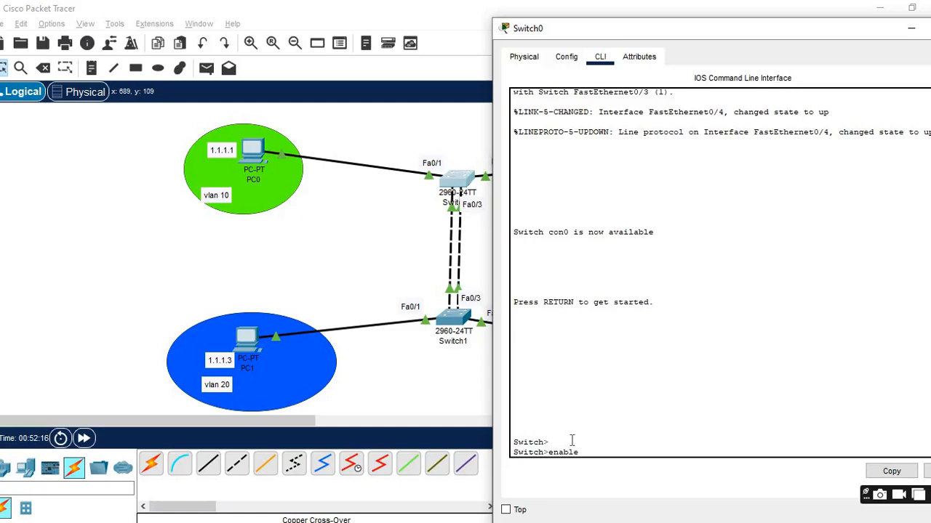
key("Return")
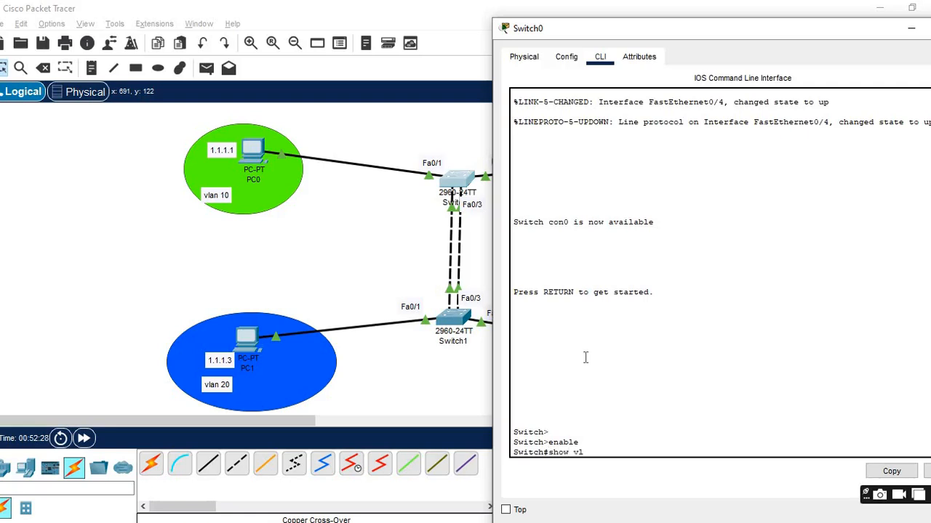
key("Return")
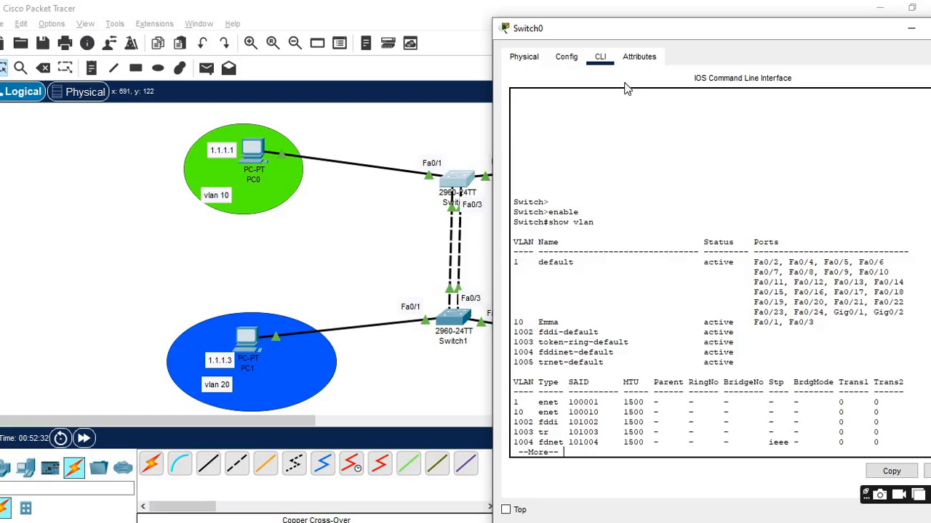
left_click_drag(647, 31, 550, 348)
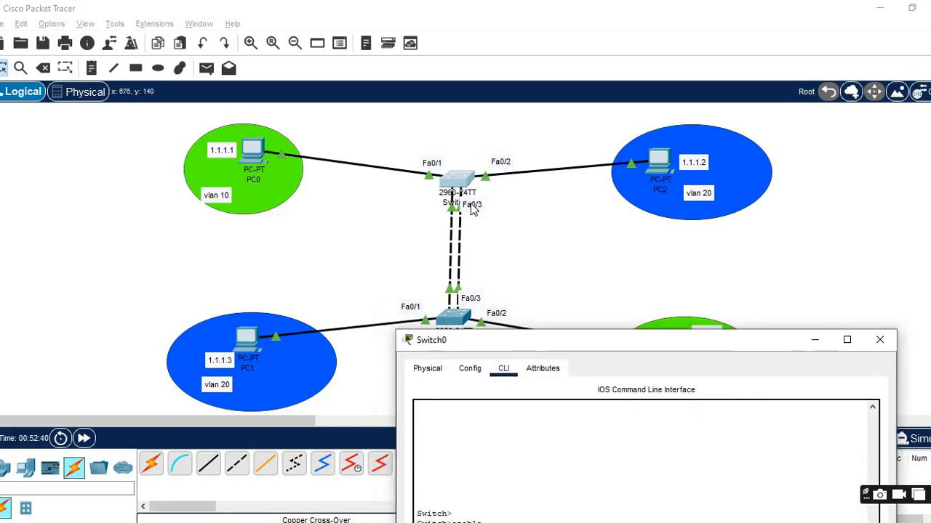
- Place the Fa0/3 labels left of the inter-switch cables and add aligned "Fa0/4" notes right of them at both switches
left_click(445, 209)
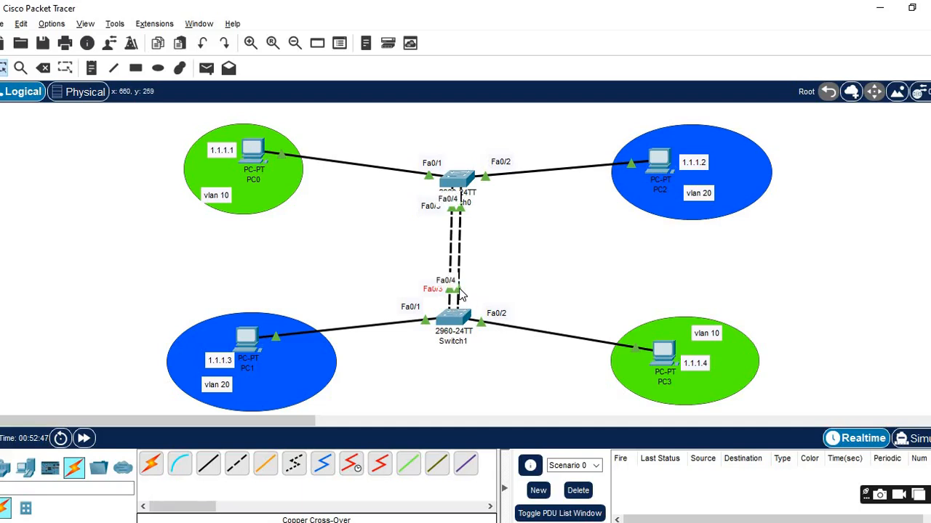
left_click(91, 68)
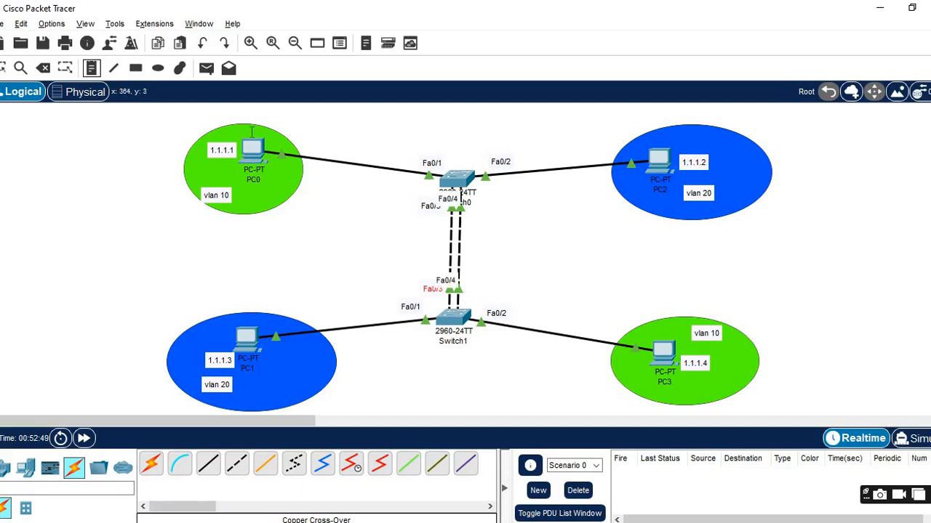
left_click(464, 209)
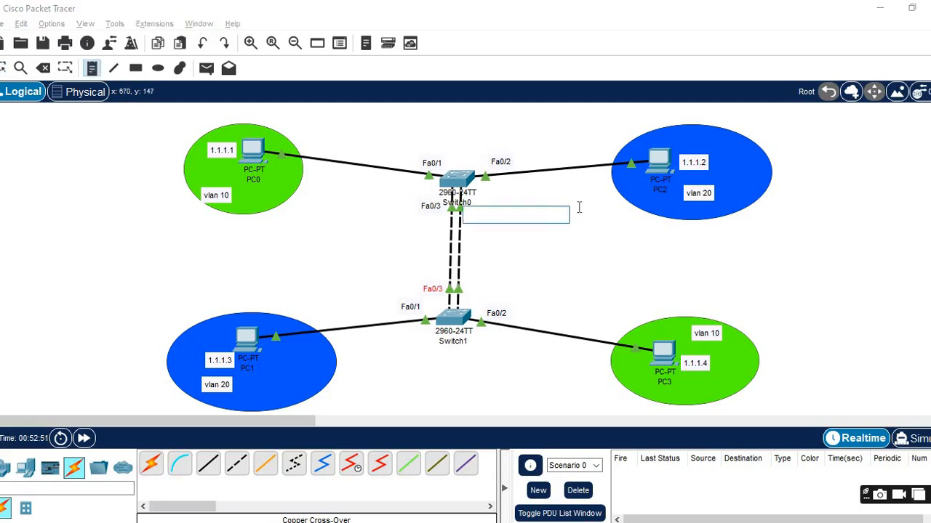
type("Fa0/4")
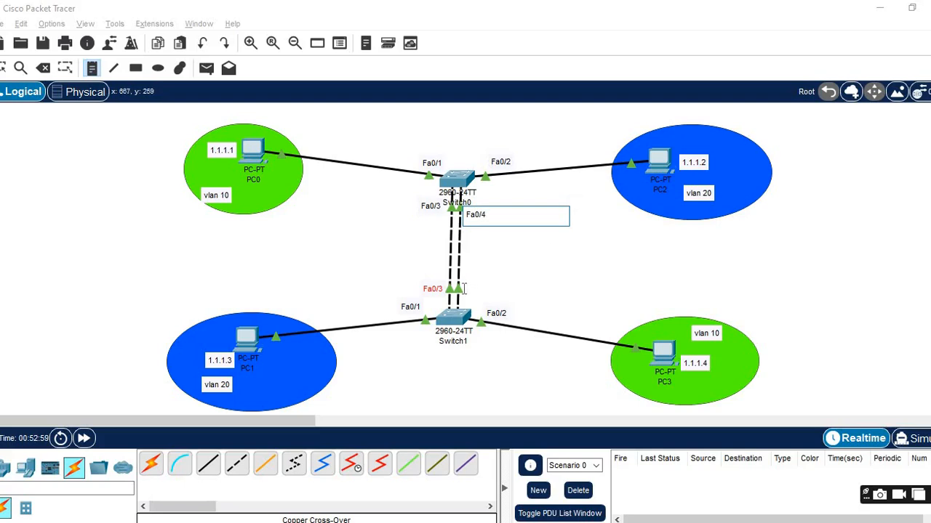
left_click(464, 289)
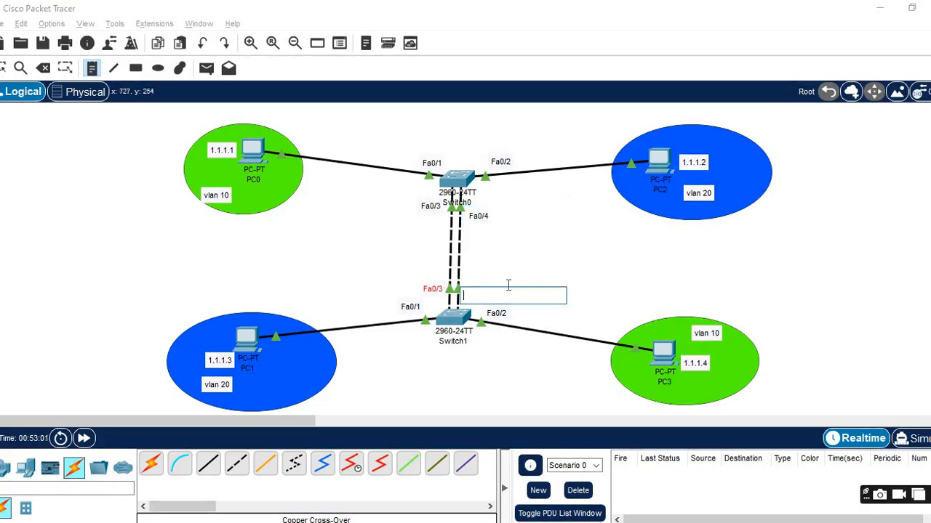
type("Fa0/4")
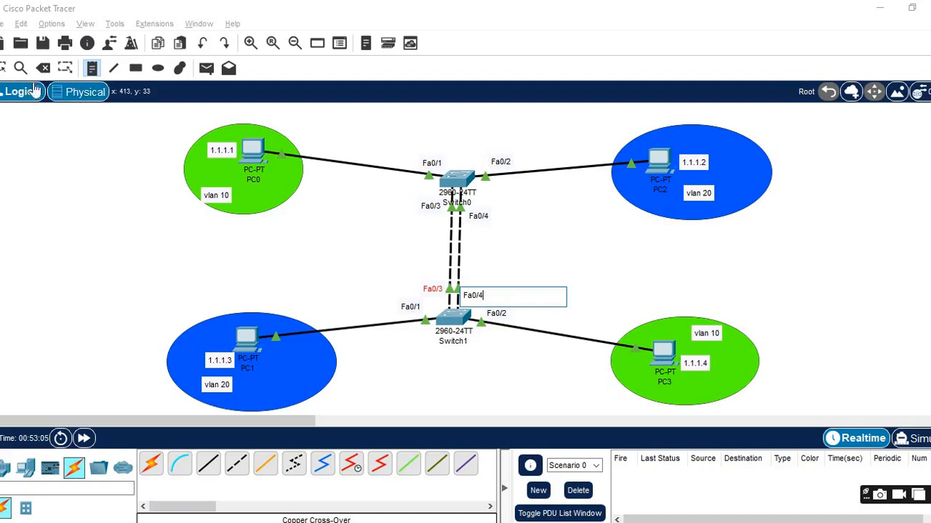
left_click(4, 67)
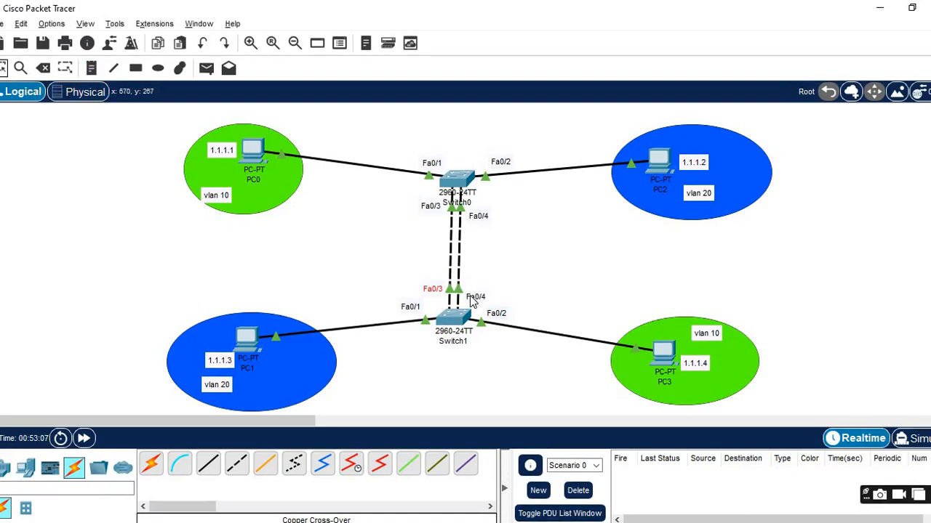
left_click_drag(469, 298, 469, 292)
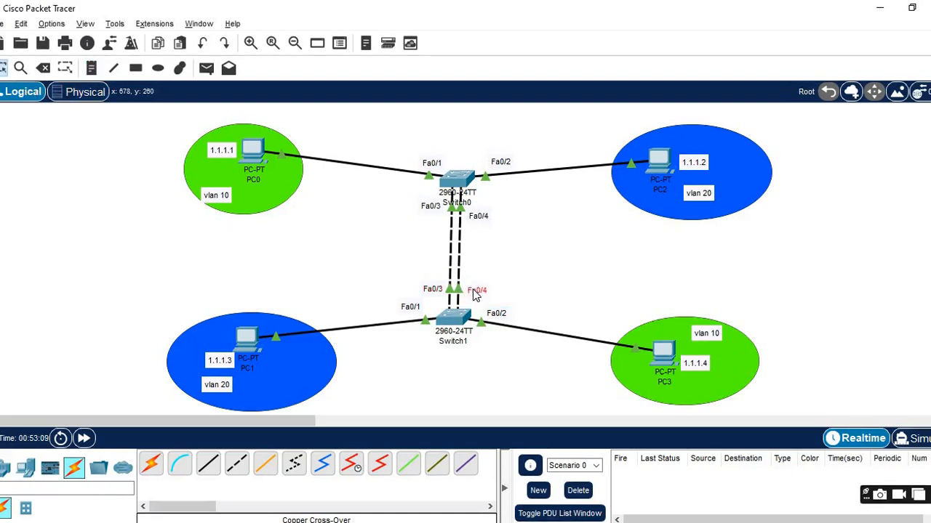
left_click_drag(486, 216, 486, 207)
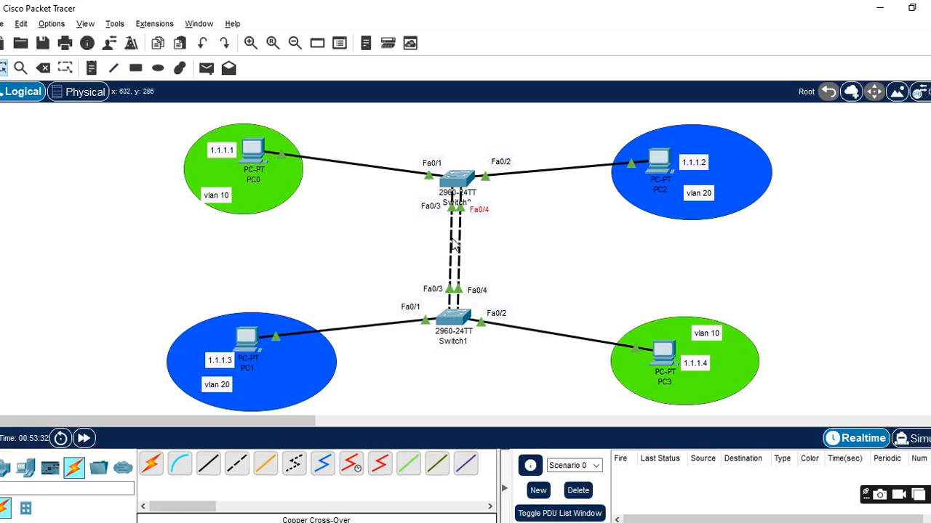
- Reopen Switch0's command line, page through the rest of the VLAN listing and check the VLAN membership of Fa0/2 and Fa0/4
left_click(465, 180)
left_click_drag(558, 341, 581, 61)
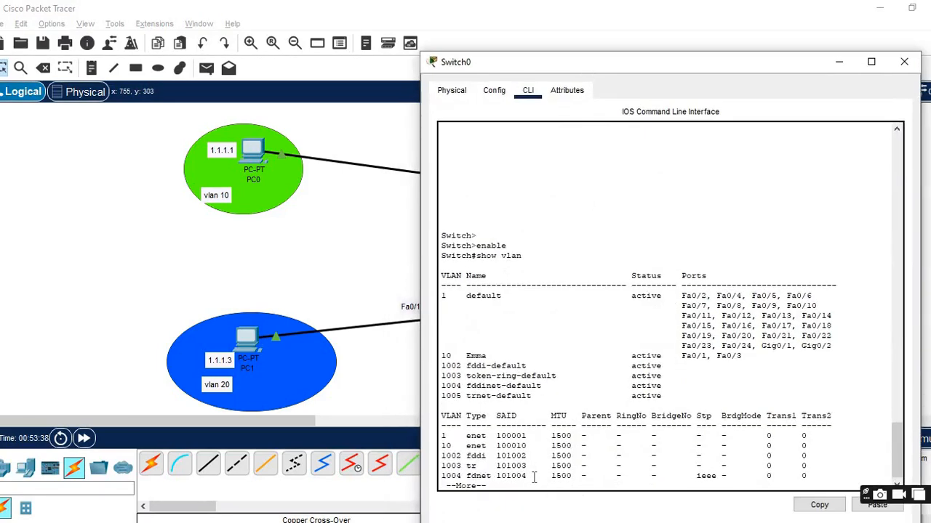
key("Return")
key("Return")
key("Return")
key("Return")
key("Return")
key("Return")
key("Return")
key("Return")
key("Return")
key("Return")
key("Return")
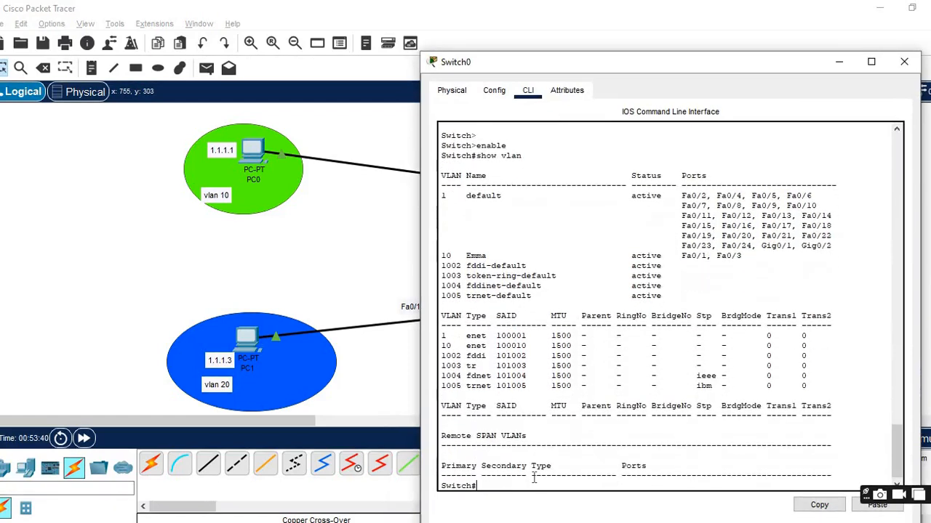
left_click_drag(536, 64, 634, 56)
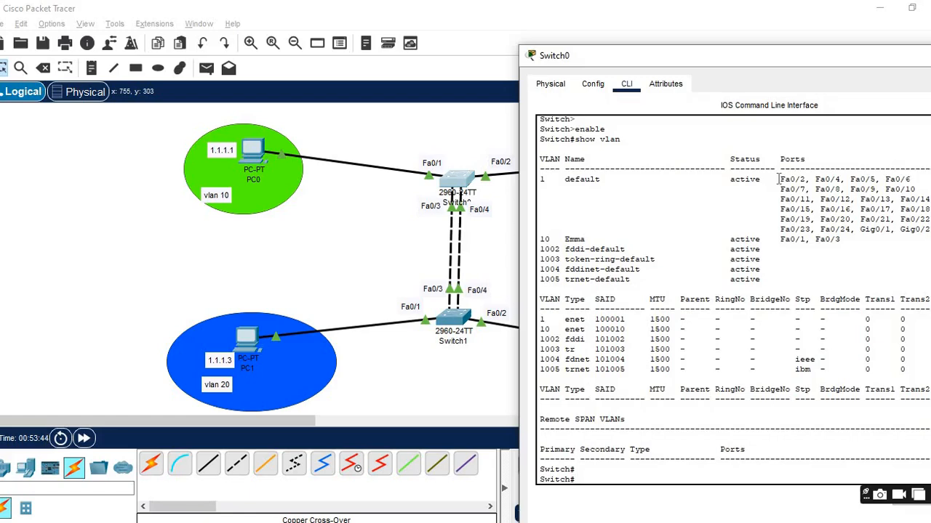
left_click_drag(782, 178, 847, 181)
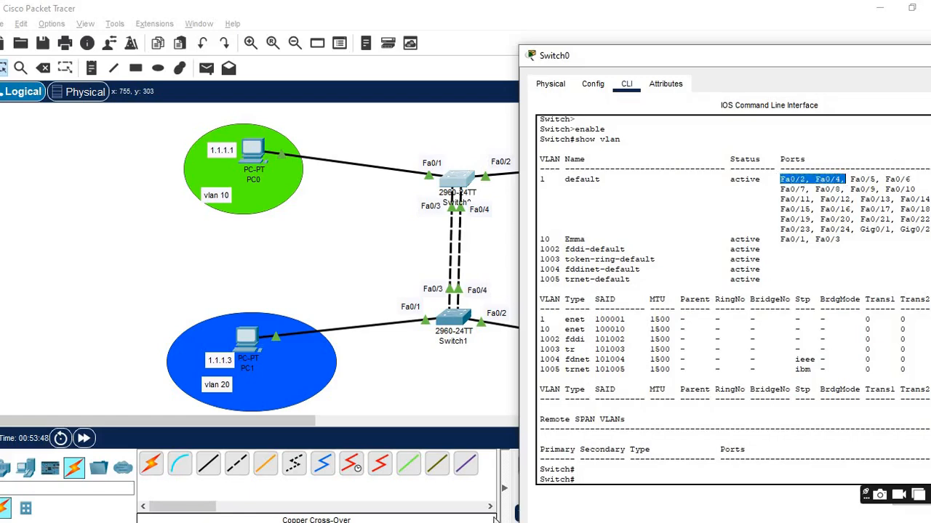
- Create VLAN 20 in Switch0's global configuration and give it a person's first name
left_click(583, 479)
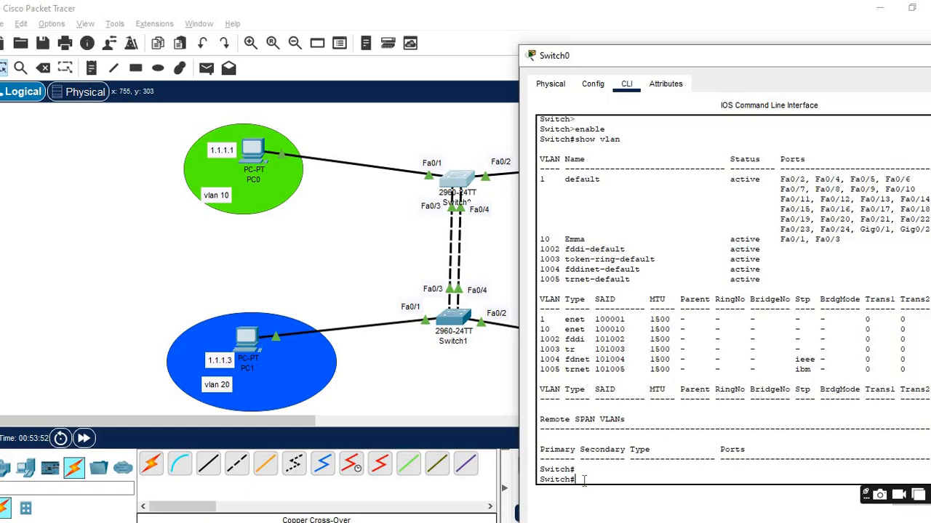
type("conf t")
key("Return")
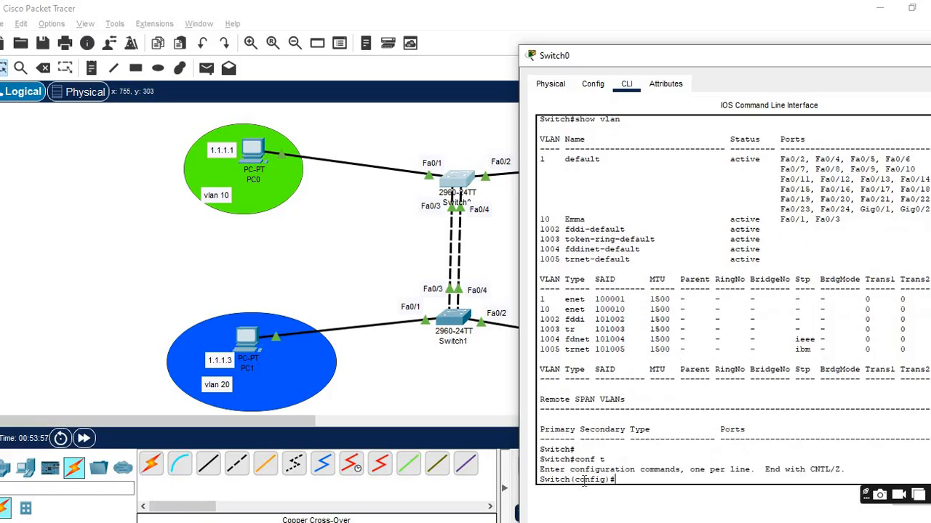
type("vlan 20")
key("Return")
type("nam")
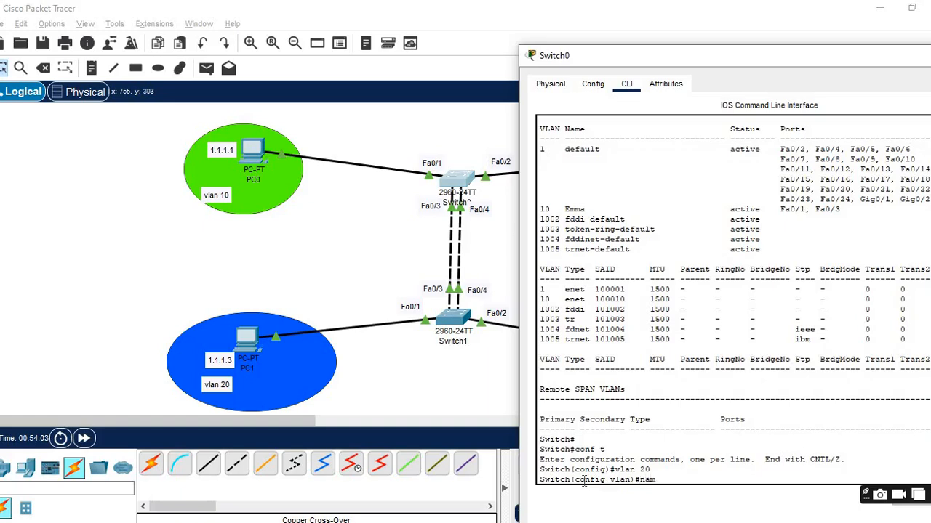
type("e Derrick")
key("Return")
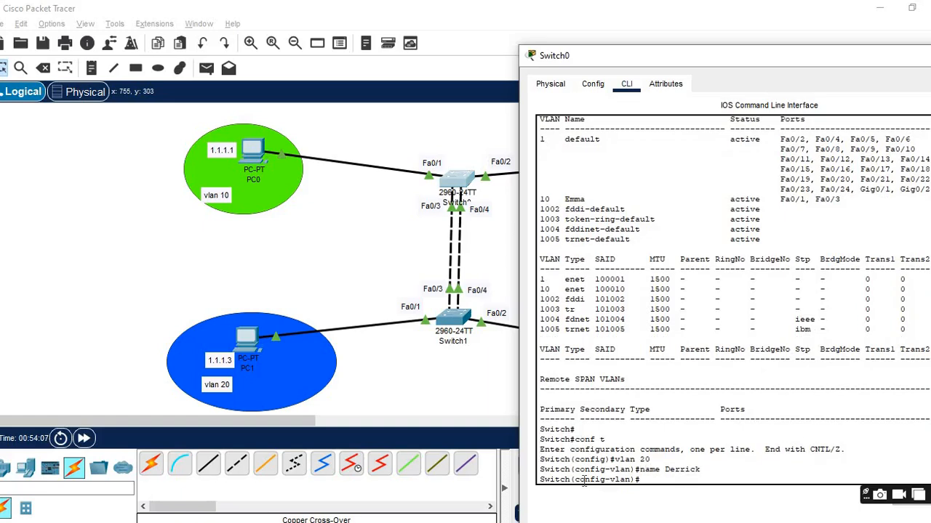
type("exit")
key("Return")
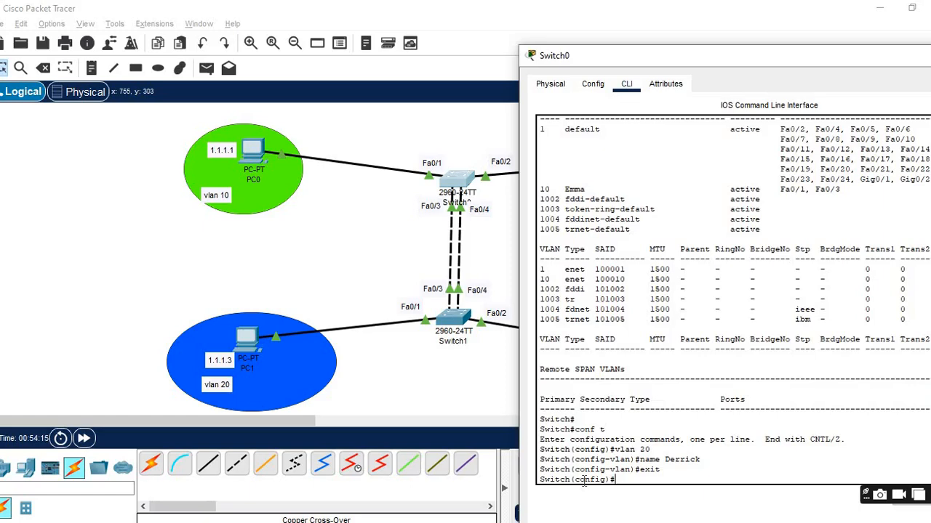
- Leave configuration mode and run show vlan on Switch0 to check the VLAN 20 entry and the ports Fa0/2 and Fa0/4
type("exit")
key("Return")
type("show")
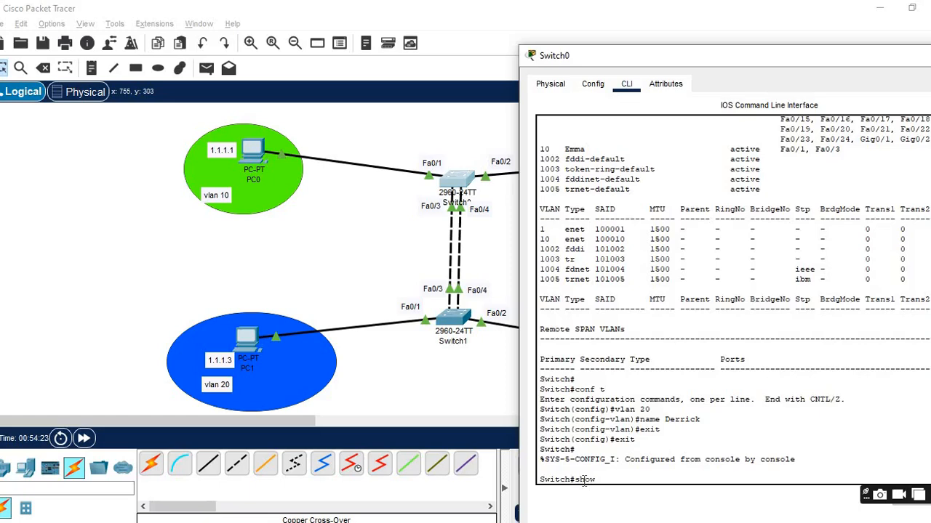
type(" vlan")
key("Return")
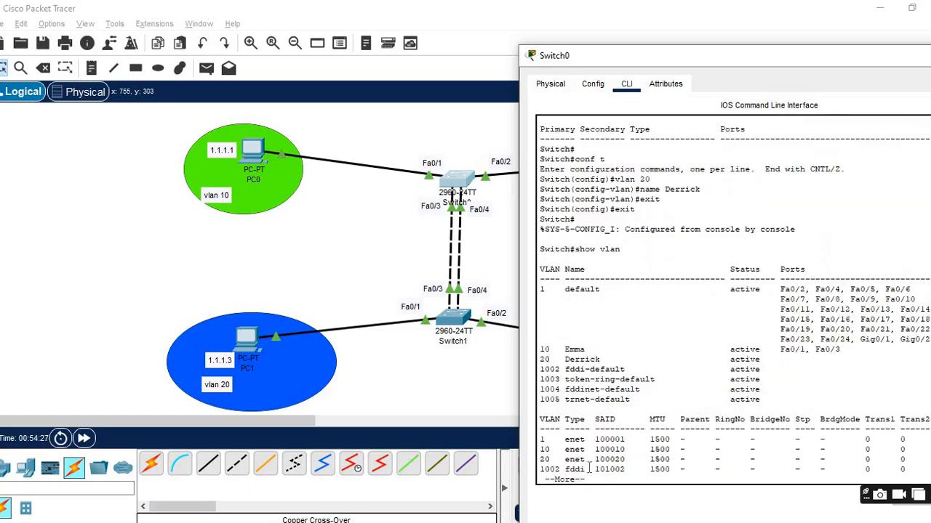
left_click_drag(540, 367, 767, 362)
left_click(551, 362)
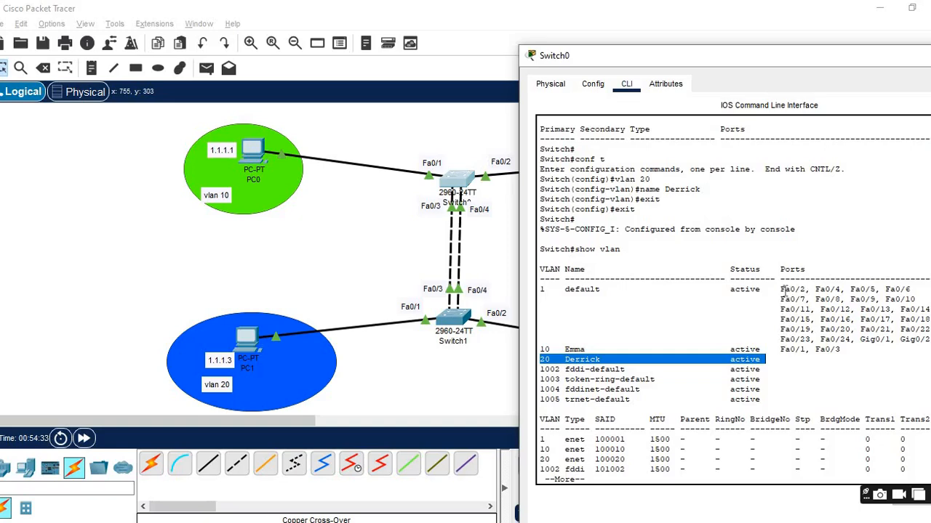
left_click_drag(781, 290, 840, 290)
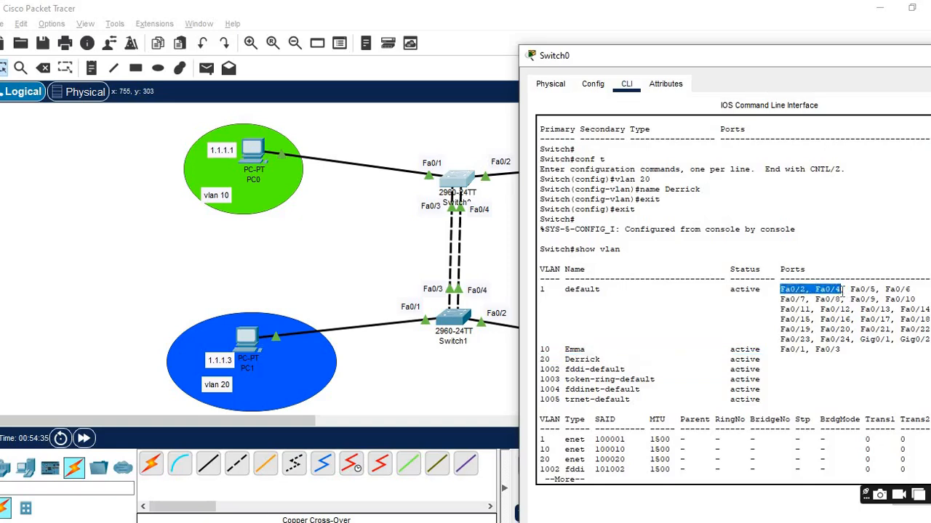
left_click(596, 482)
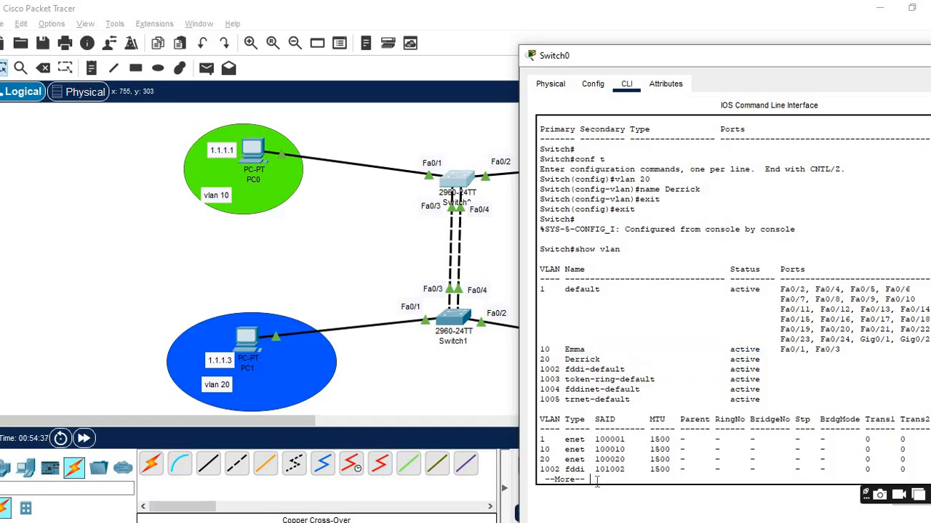
key("Return")
key("Return")
key("Return")
key("Return")
key("Return")
key("Return")
key("Return")
key("Return")
key("Return")
key("Return")
key("Return")
key("Return")
key("Return")
key("Return")
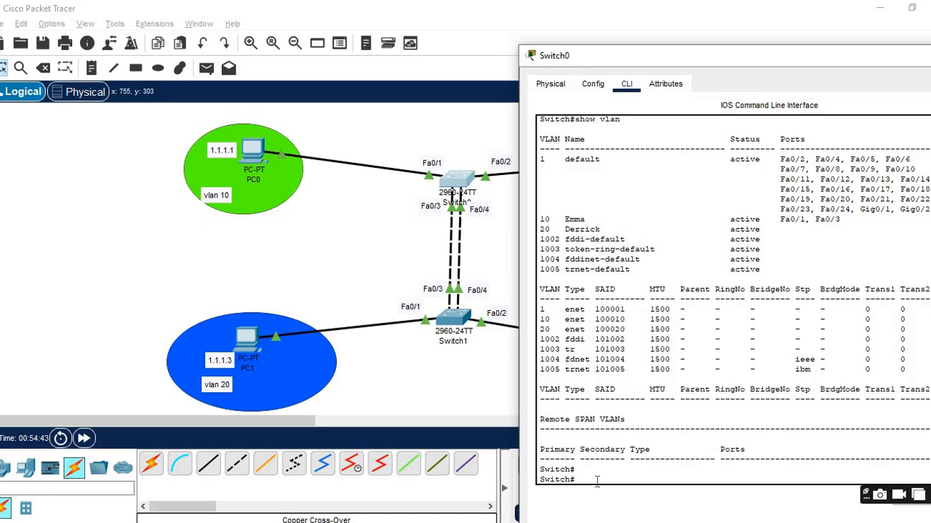
- Enter interface configuration for Fa0/2 on Switch0 and set the port to access mode
type("conf t")
key("Return")
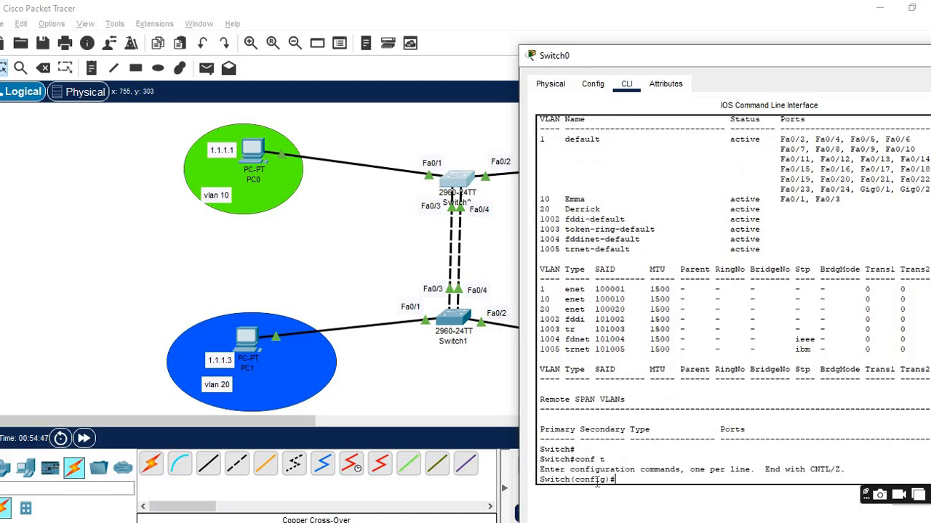
type("interface fa0/2")
key("Return")
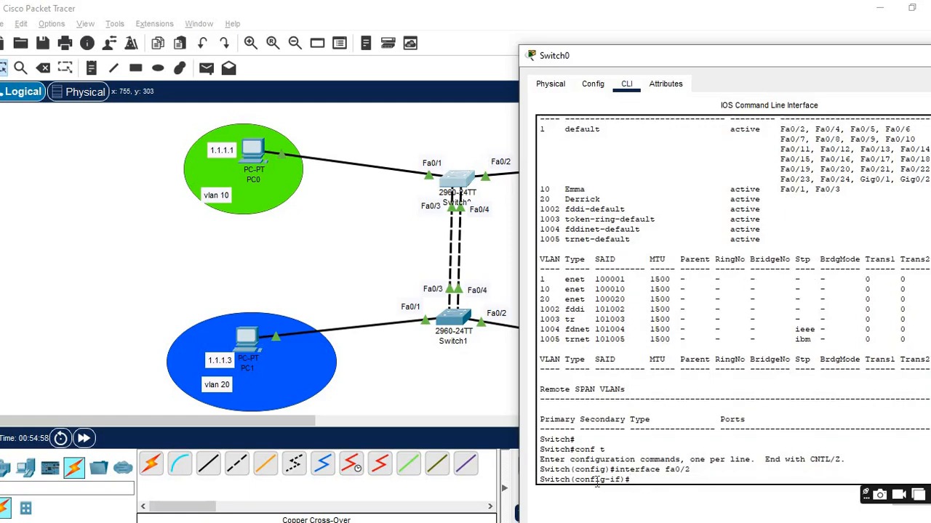
type("switchpo")
type("rt")
type(" mode acc")
type("ee")
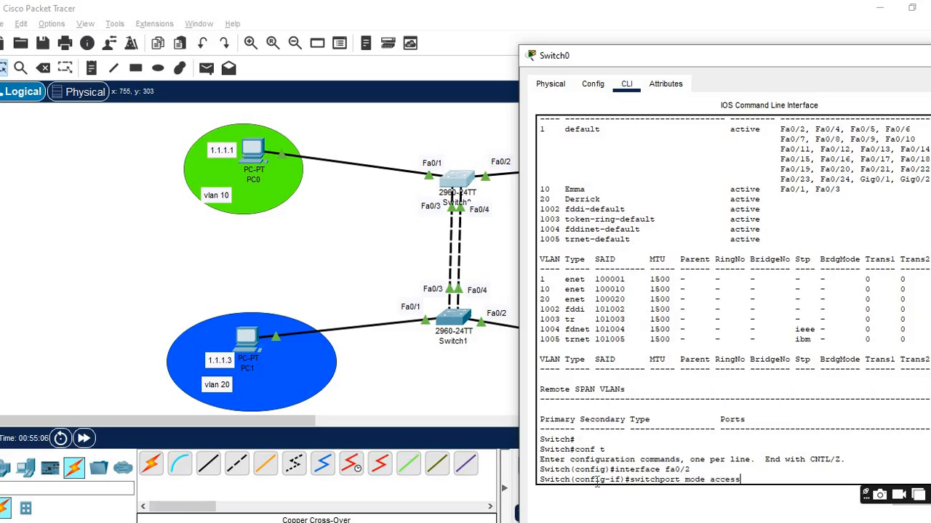
key("Return")
- Assign Switch0's Fa0/2 to access VLAN 20 and return to global configuration
type("switch")
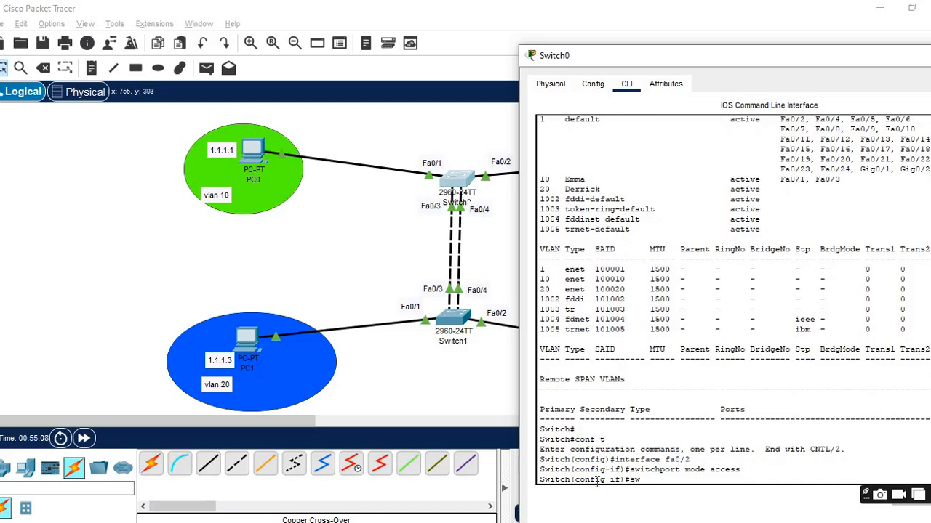
type("port access vlan 20")
key("Return")
type("exit")
key("Return")
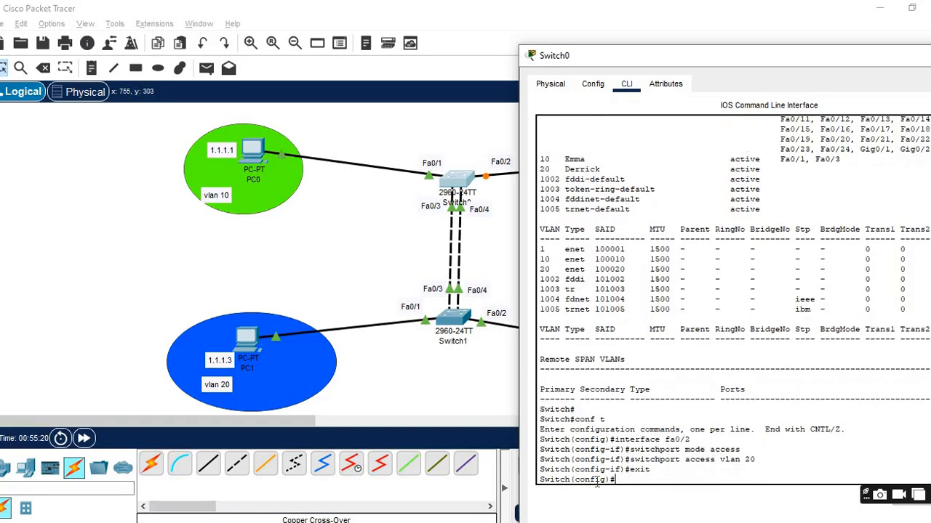
- Enter interface configuration for Fa0/4 on Switch0 and set the port to access mode
type("interface")
type("fa0/4")
key("Return")
type("switchport")
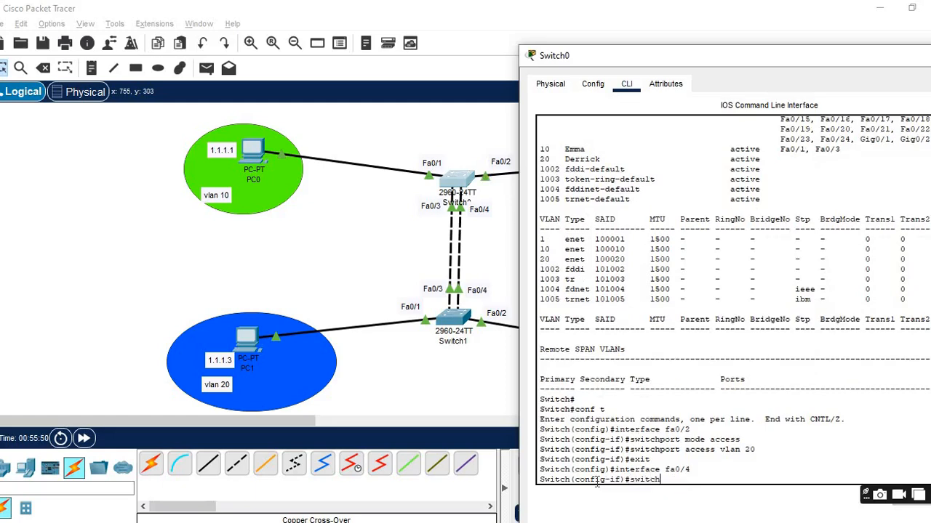
type(" mode a")
type("ccess")
key("Return")
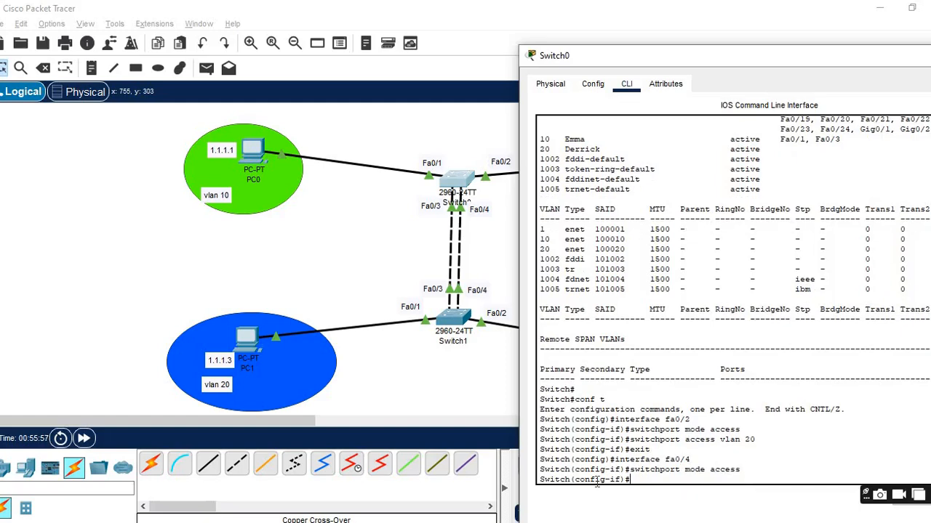
- Assign Switch0's Fa0/4 to access VLAN 20 and return to privileged mode
type("switchport access")
type("vlan 20")
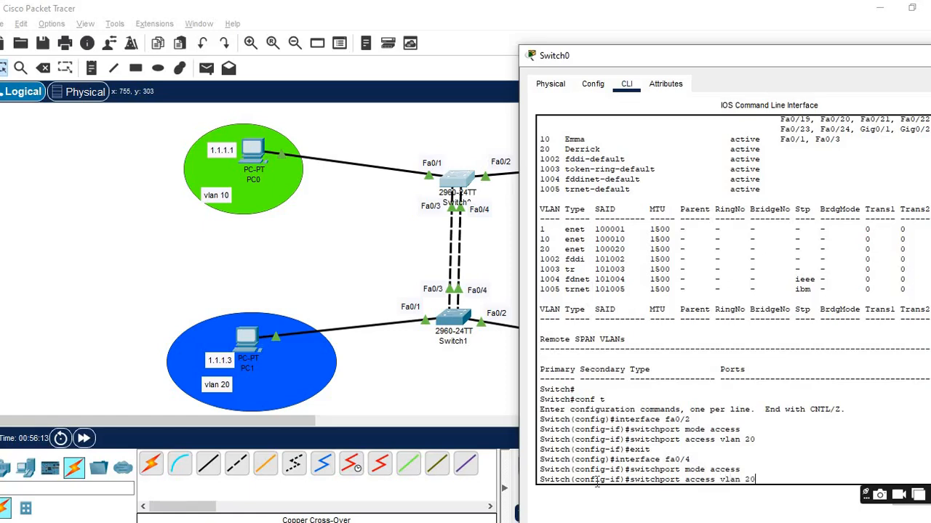
key("Return")
type("exit")
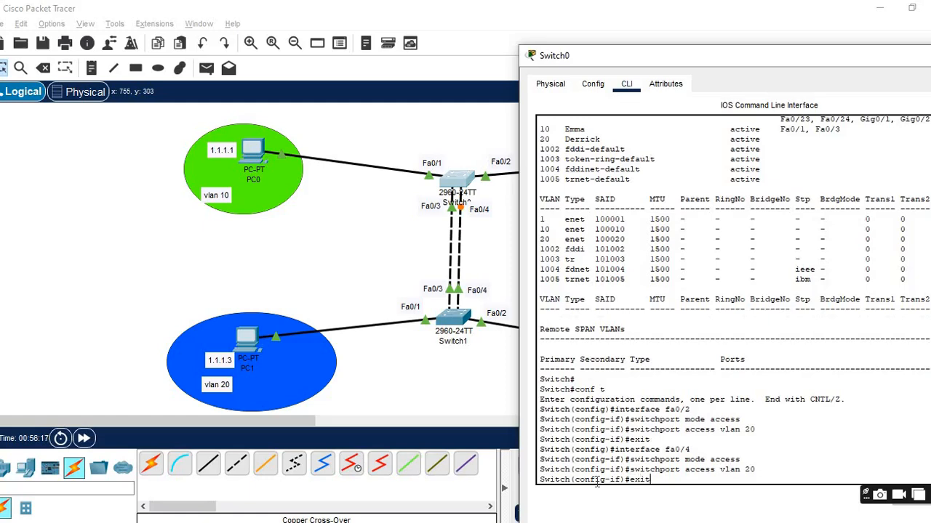
key("Return")
type("exit")
key("Return")
key("Return")
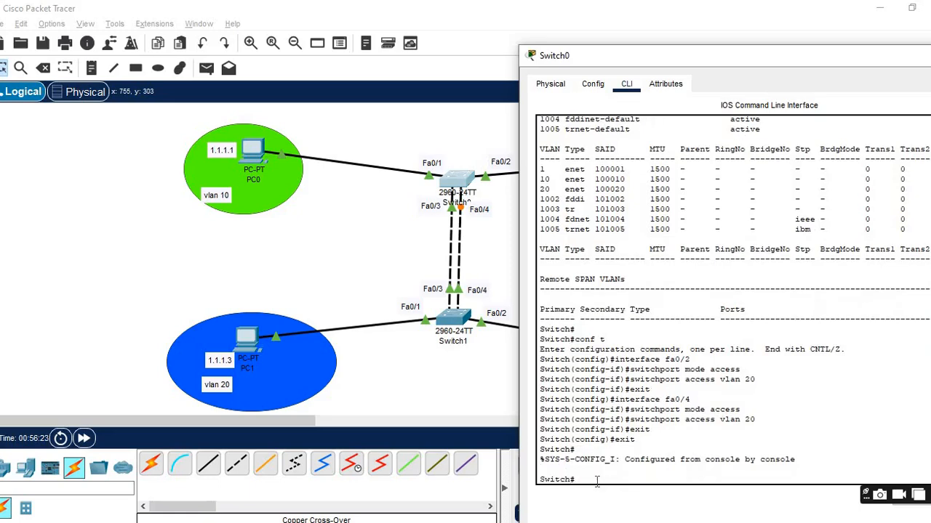
- Fast-forward the simulation and run show vlan on Switch0 to check the VLAN membership of Fa0/2 and Fa0/4
left_click(84, 441)
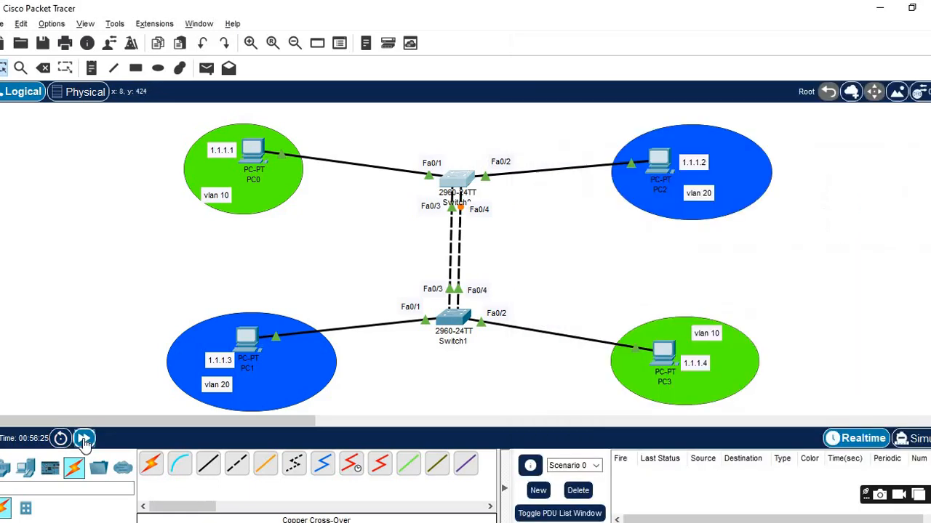
left_click(455, 180)
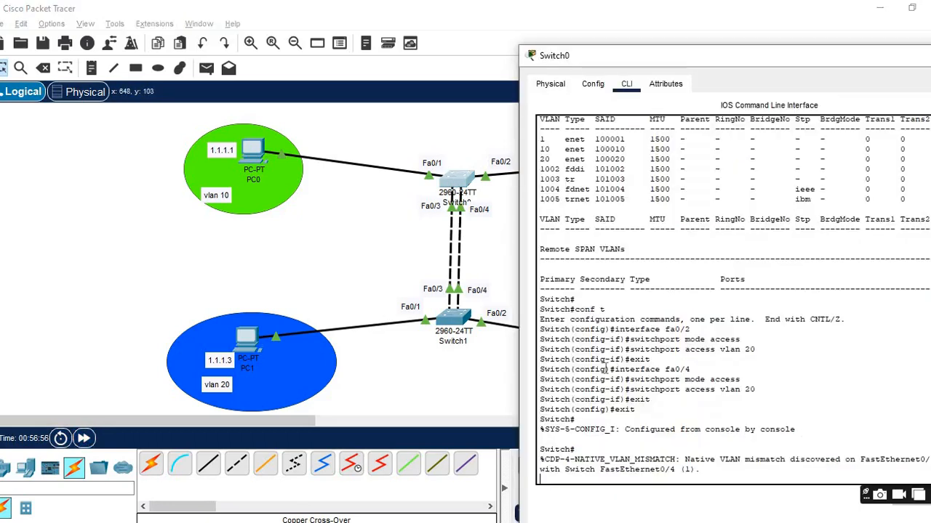
key("Return")
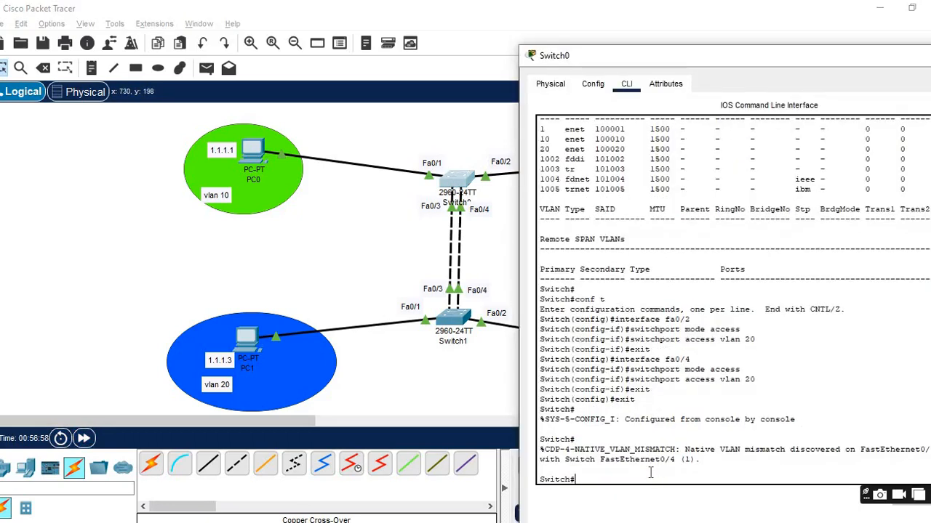
type("show vlan")
key("Return")
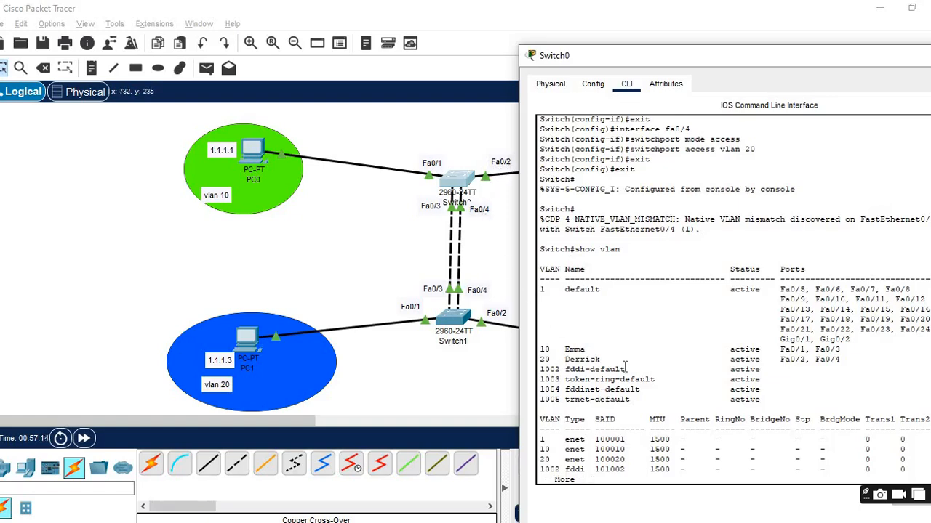
left_click(488, 260)
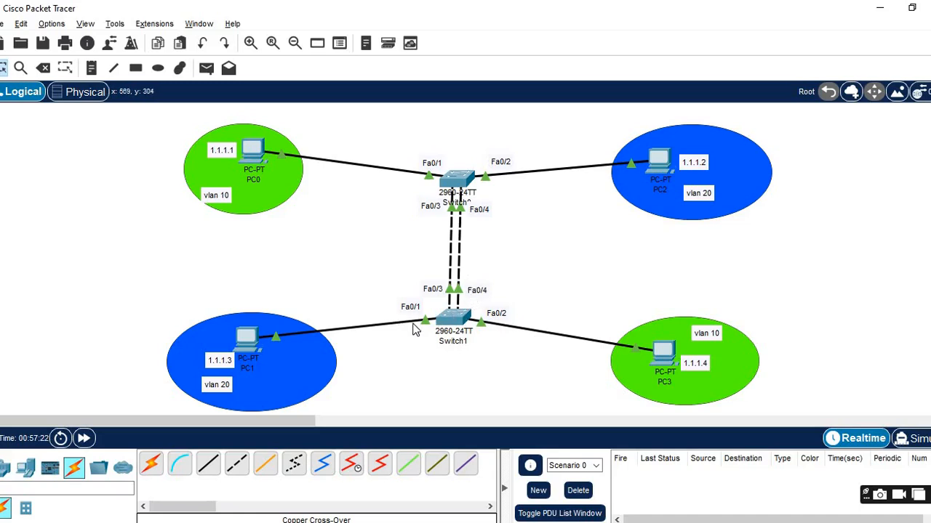
- Open Switch1's command line and enter privileged mode
left_click(451, 322)
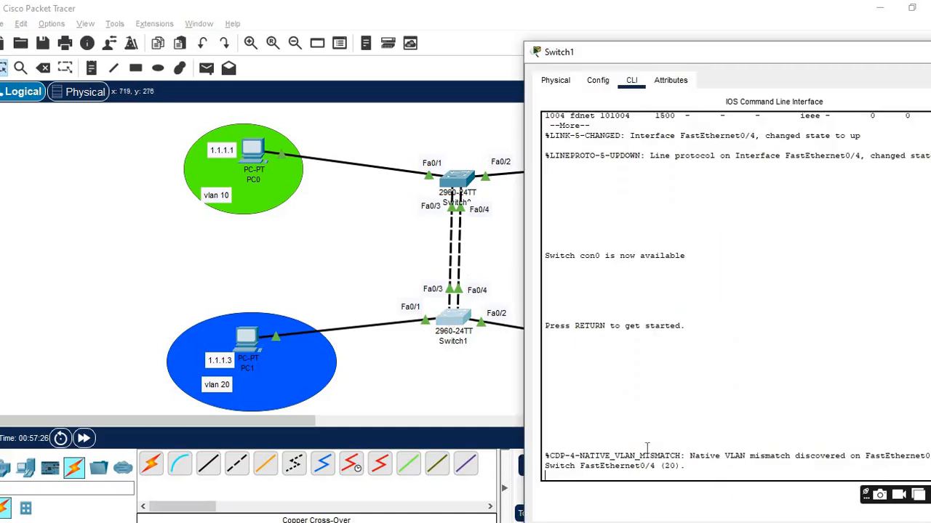
key("Return")
key("Return")
type("enable")
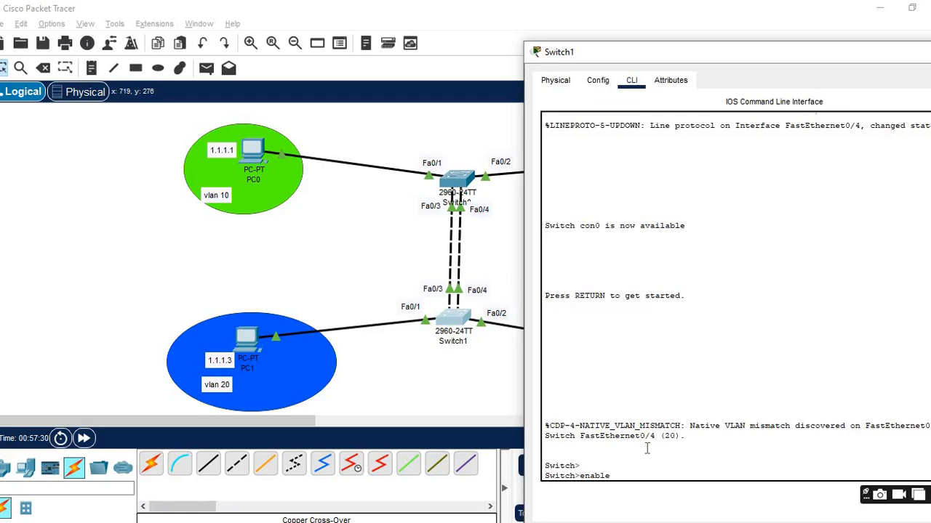
key("Return")
- Run show vlan on Switch1, check the VLAN membership of Fa0/1 and Fa0/4, and page through to the end of the listing
type("sh")
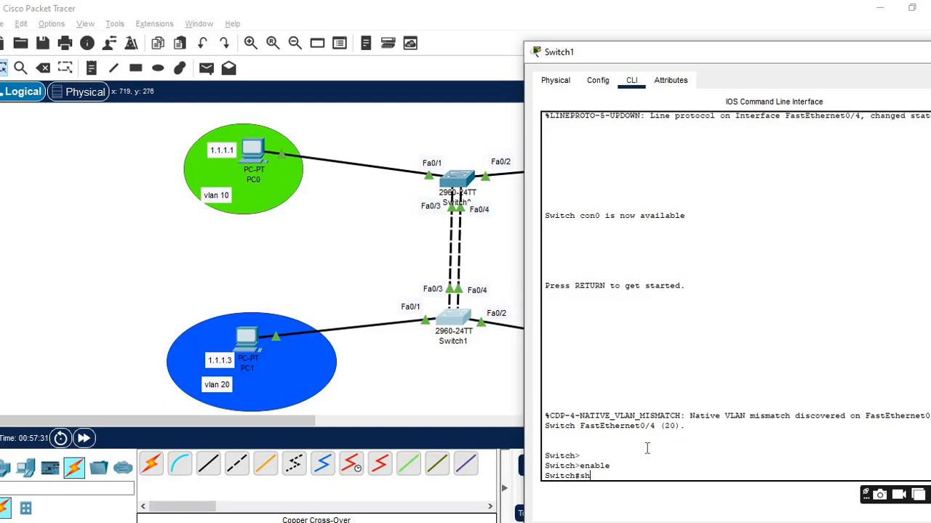
type("ow vlan")
key("Return")
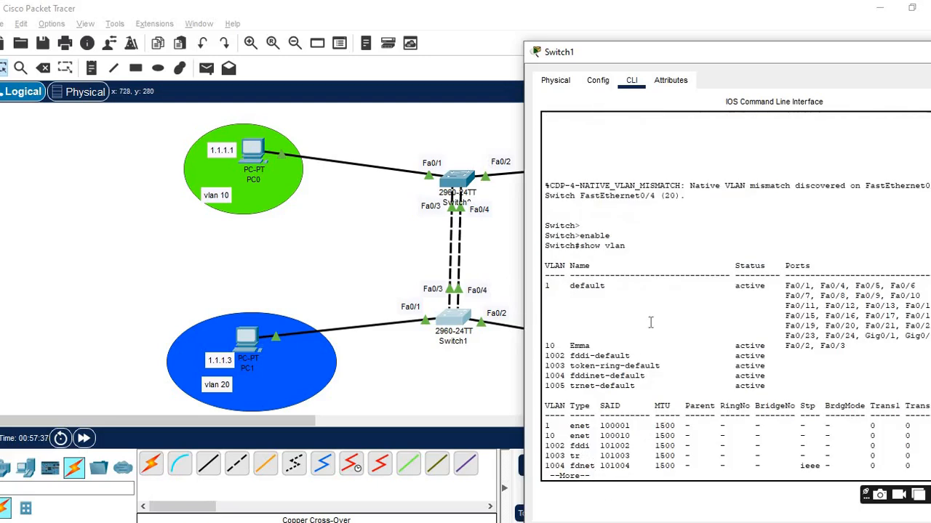
left_click_drag(849, 286, 785, 288)
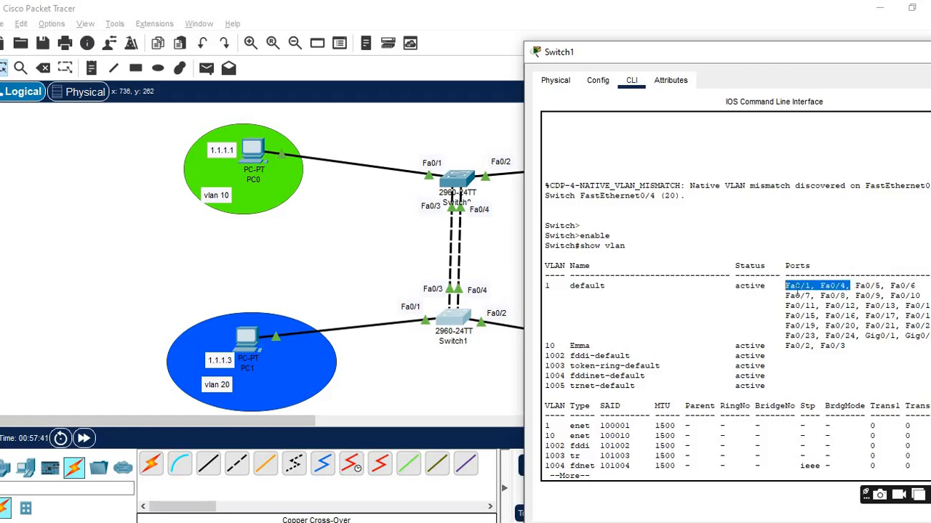
left_click(595, 473)
key("Return")
key("Return")
key("Return")
key("Return")
key("Return")
key("Return")
key("Return")
key("Return")
key("Return")
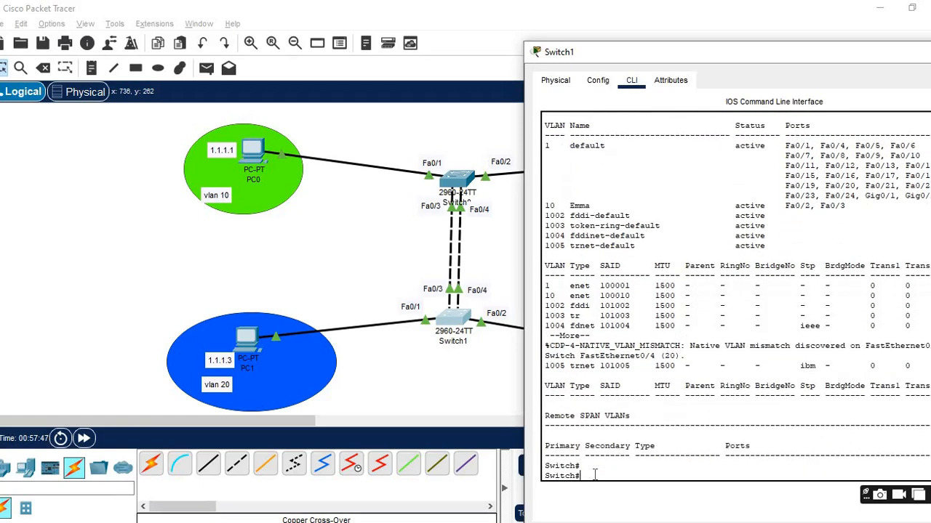
- Create VLAN 20 in Switch1's global configuration and give it the same person's first name as on Switch0
type("conf t")
key("Return")
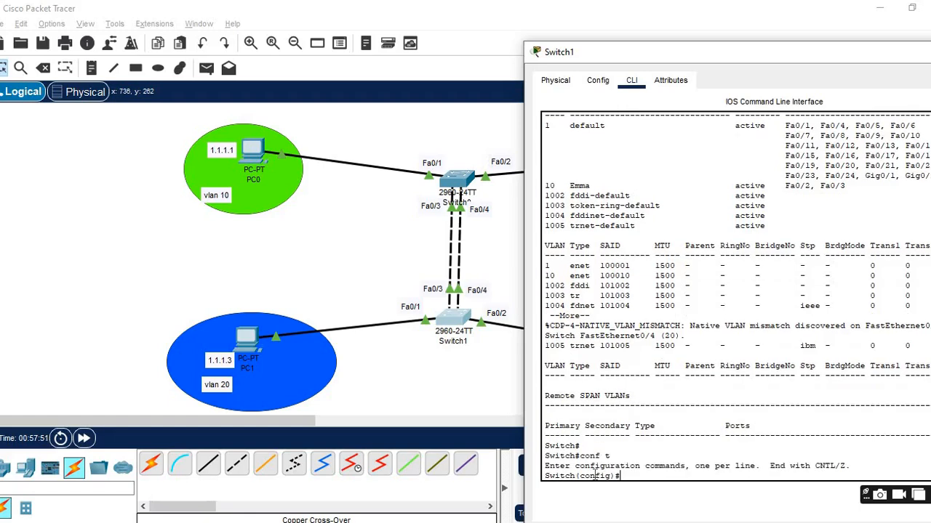
type("vlan 20")
key("Return")
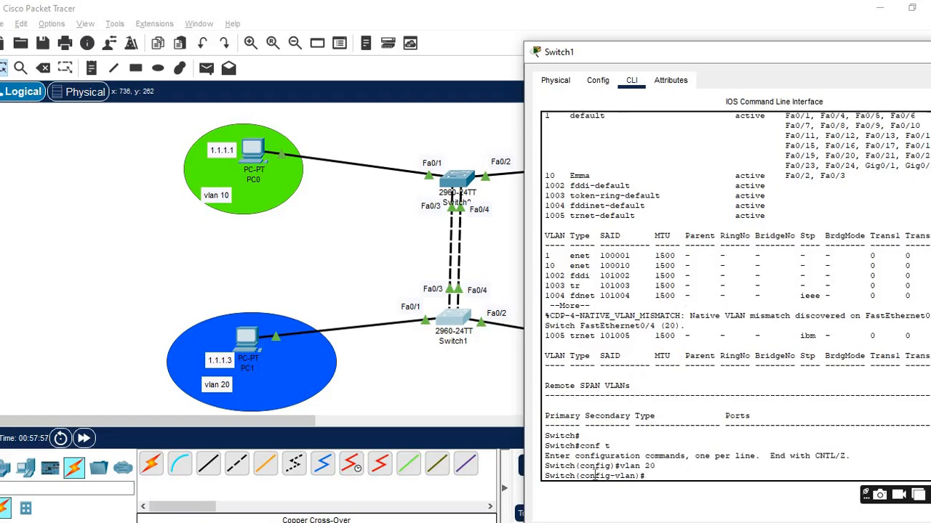
type("name Derrick")
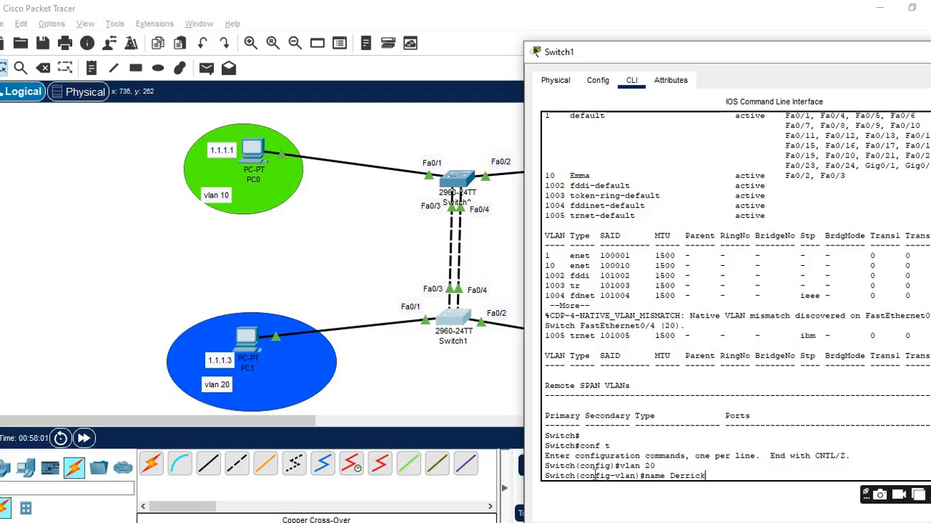
key("Return")
type("exit")
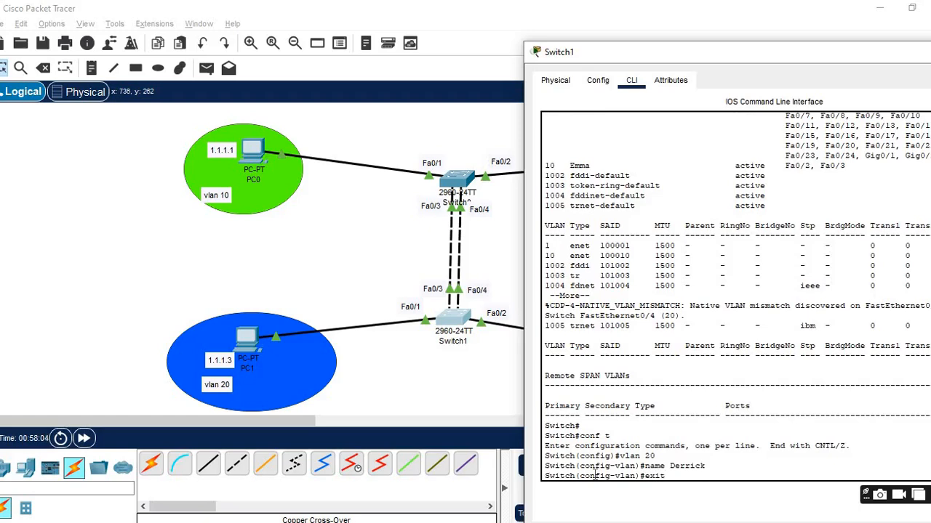
key("Return")
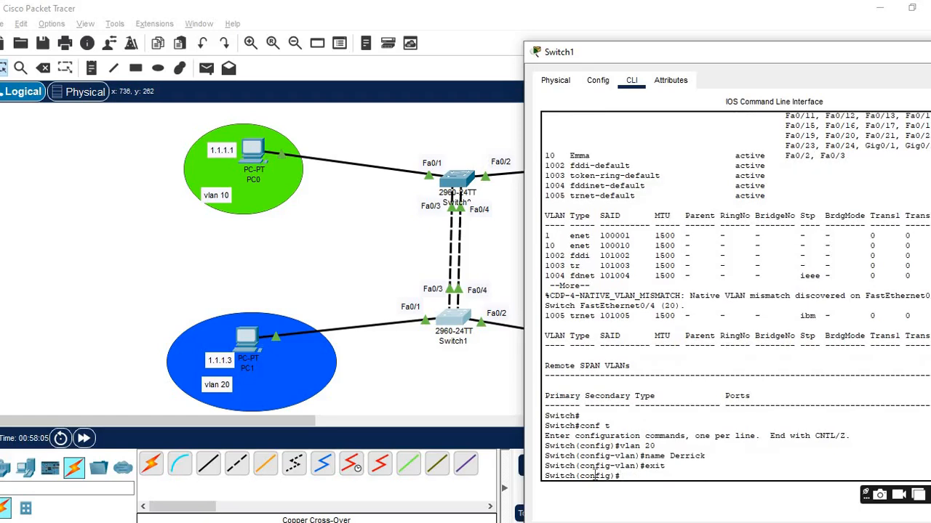
- Leave configuration mode on Switch1 and page through the show vlan listing to check the VLAN 20 entry
type("exit")
key("Return")
key("Return")
type("show vlan")
key("Return")
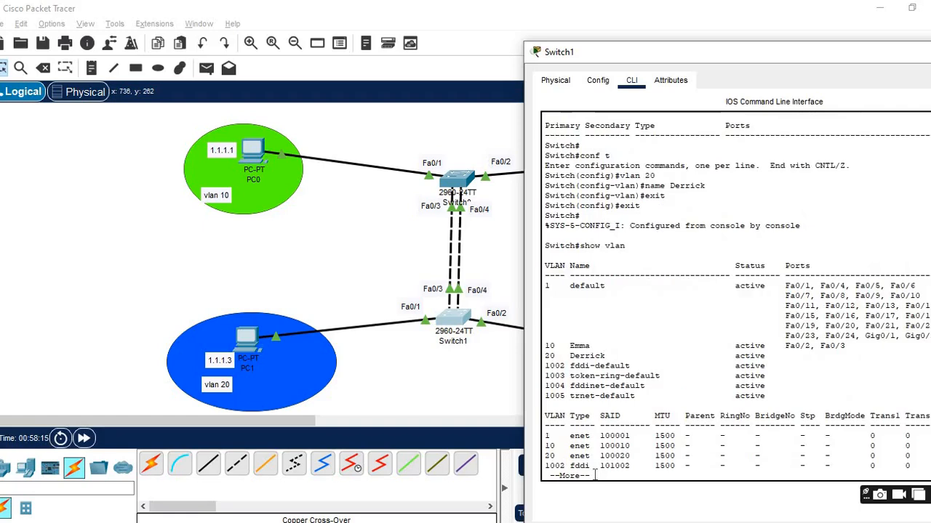
key("Return")
key("Return")
key("Return")
key("Return")
key("Return")
key("Return")
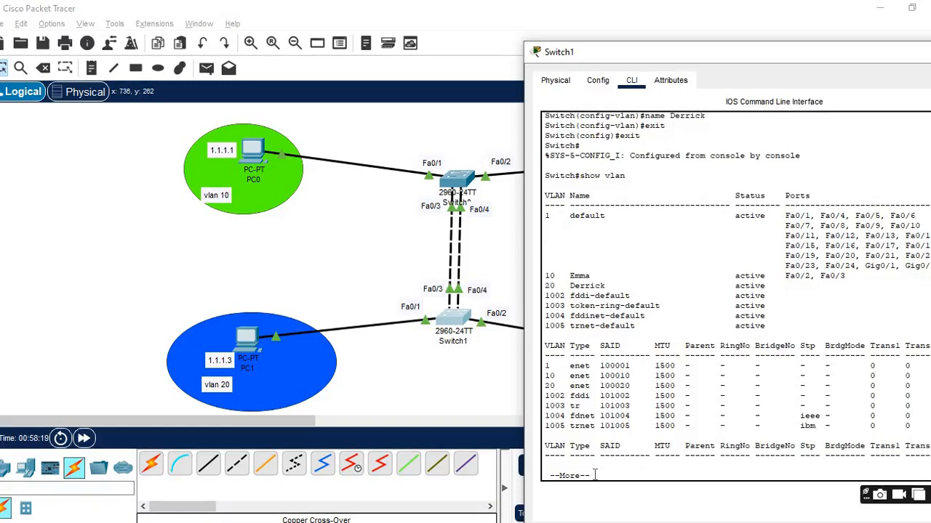
key("Return")
key("Return")
key("Return")
key("Return")
key("Return")
key("Return")
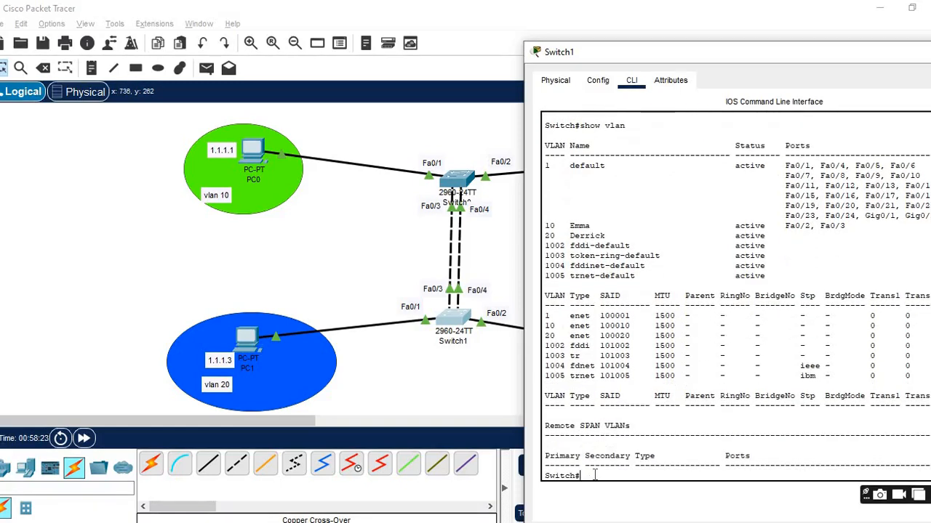
- Enter global configuration on Switch1, set interface fa0/1 to access mode and assign it to VLAN 20
type("conf t")
key("Return")
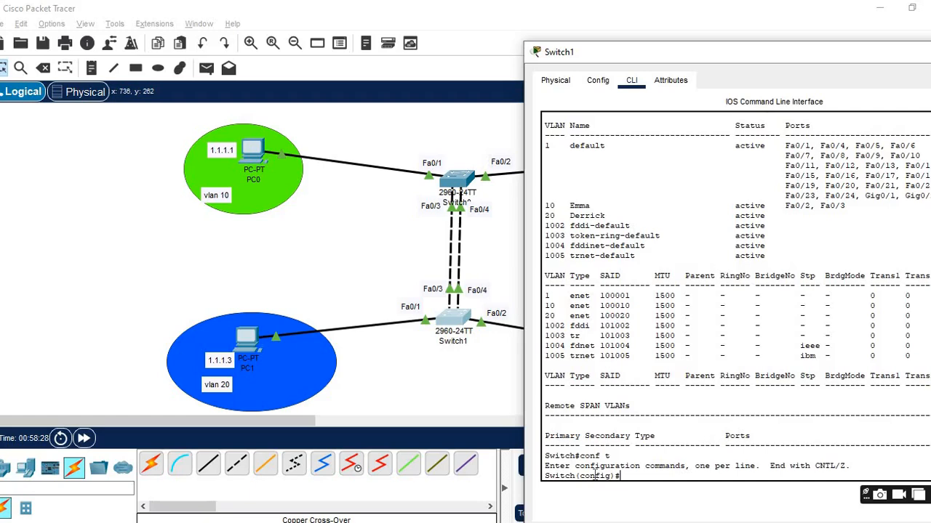
type("interface fa0/1")
key("Return")
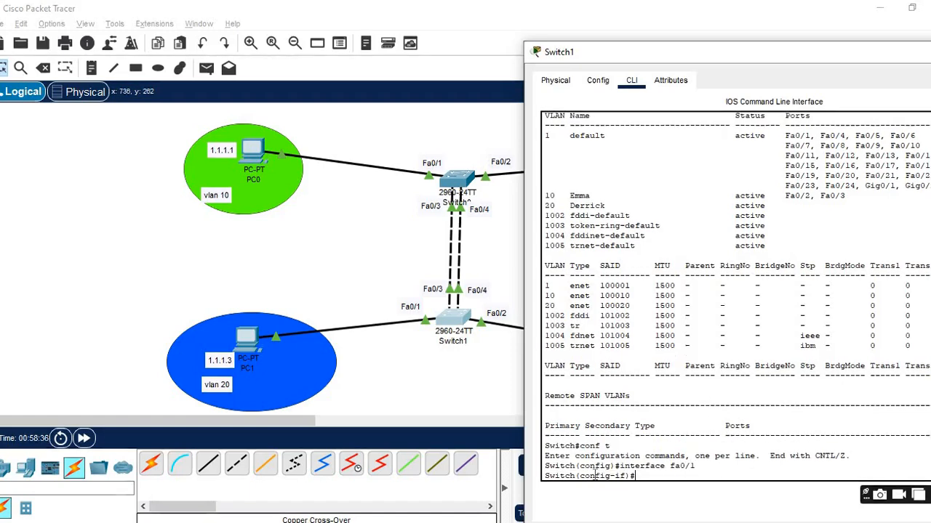
type("swit")
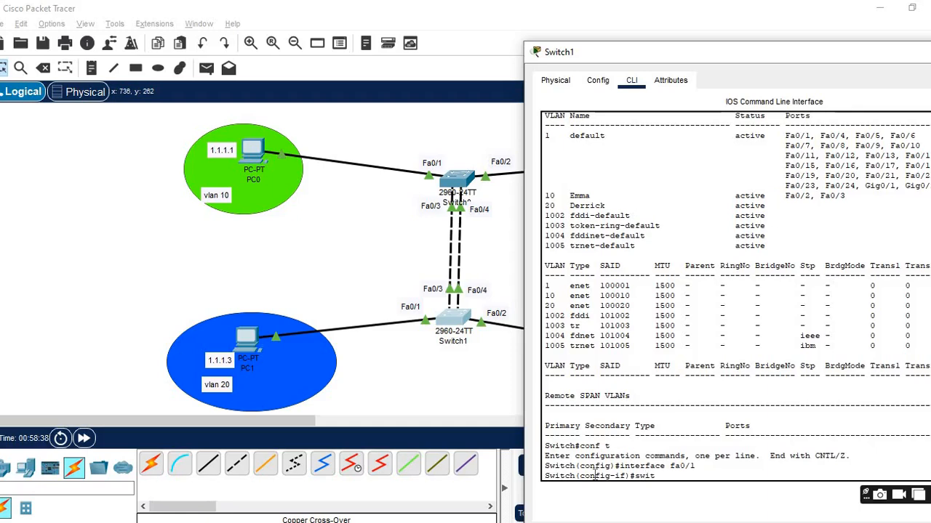
type("chport mode access")
key("Return")
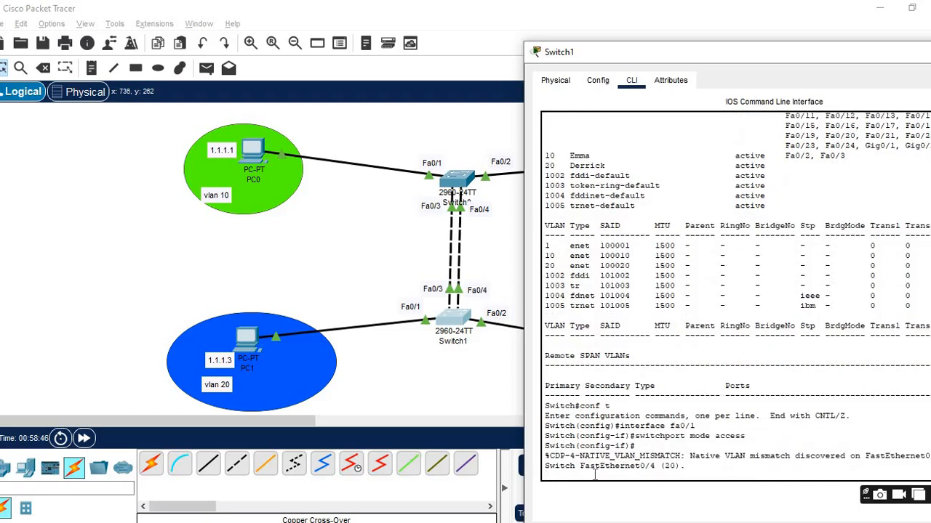
key("Return")
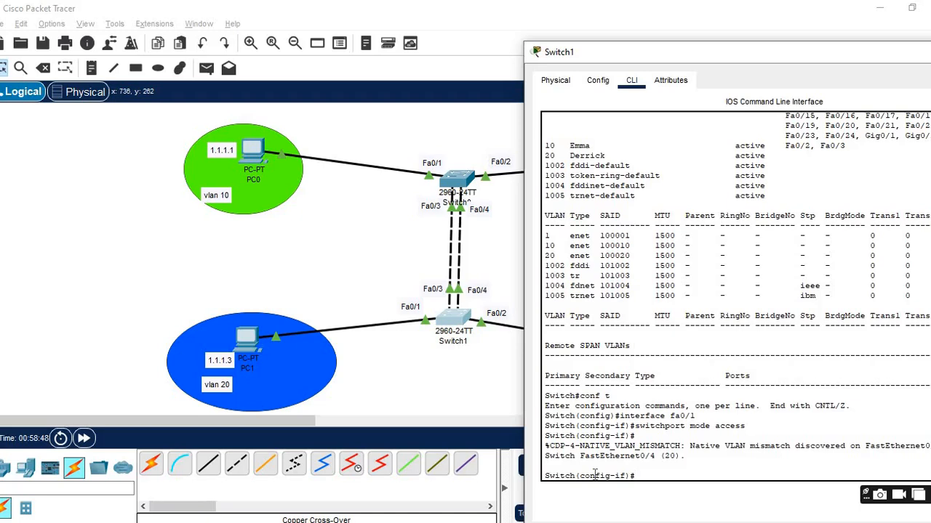
type("switchport access vlan 20")
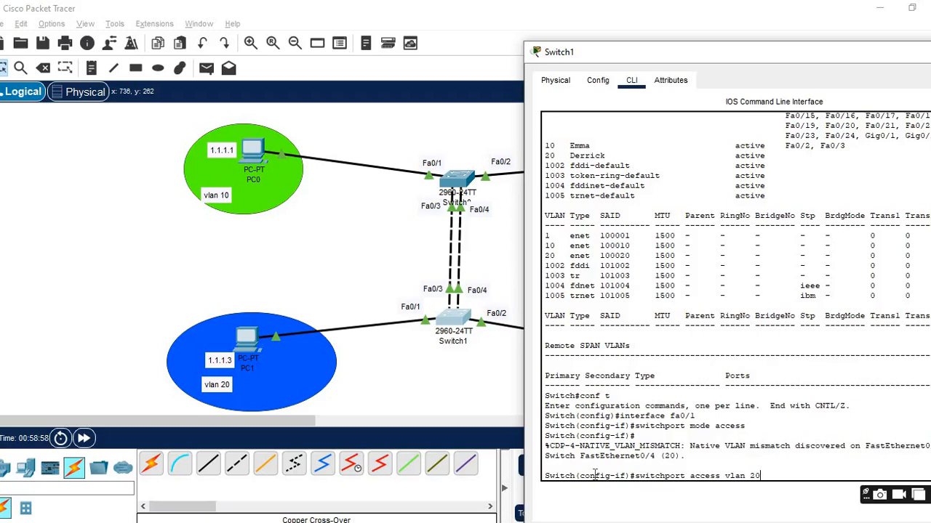
key("Return")
type("exit")
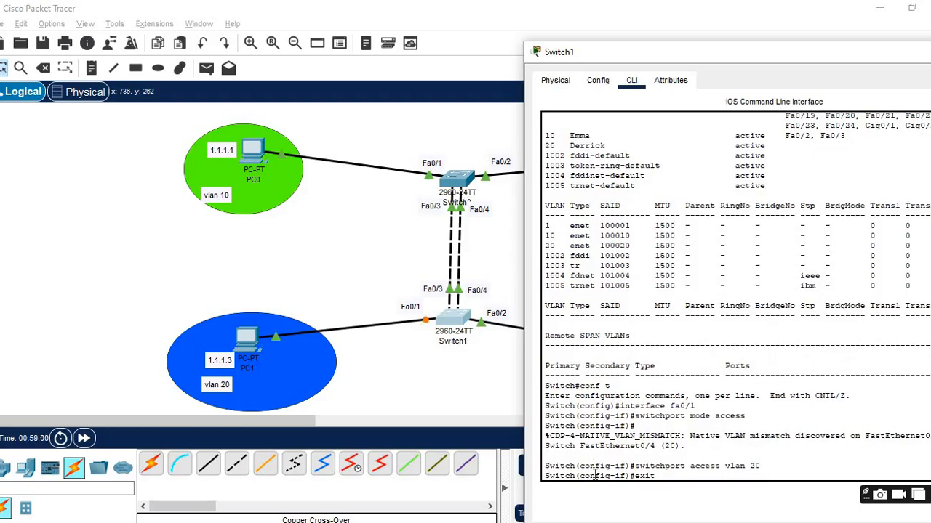
key("Return")
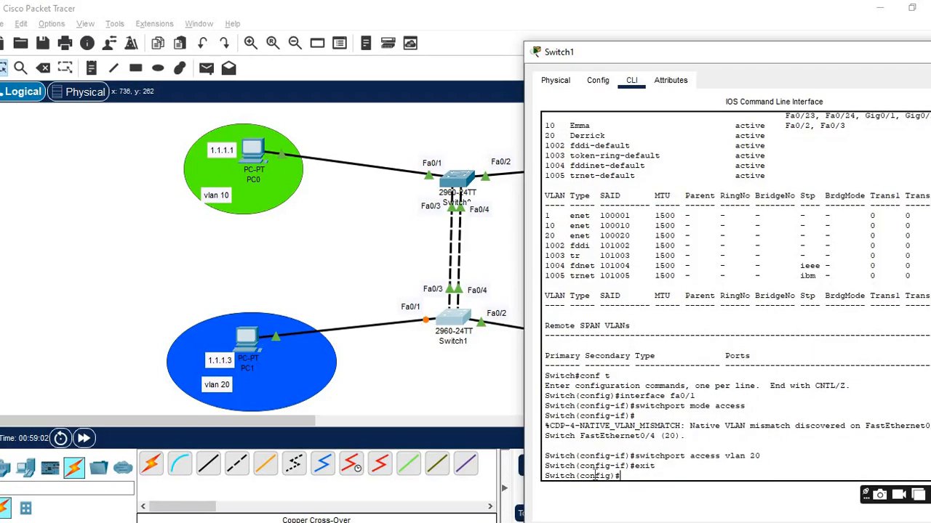
- Set Switch1's interface fa0/4 to access mode, assign it to VLAN 20, and exit interface configuration
type("interface fa0/4")
key("Return")
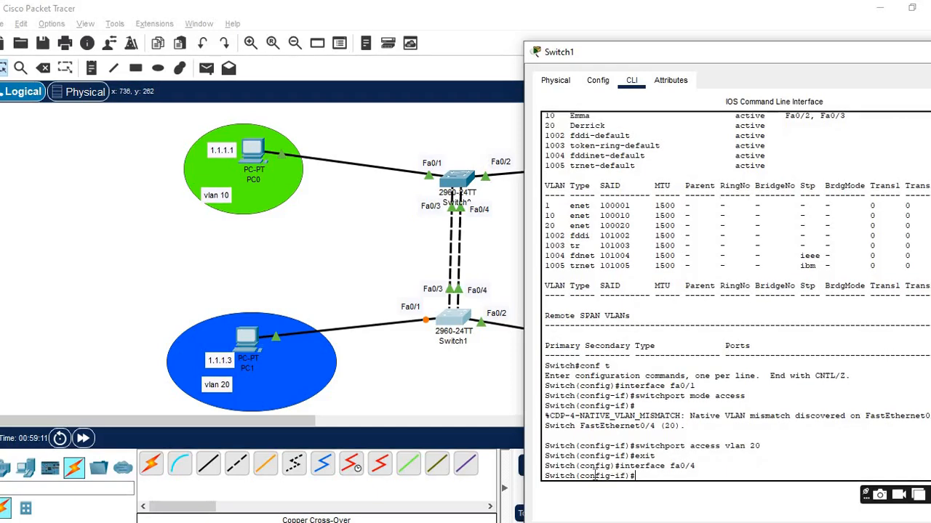
type("switchport")
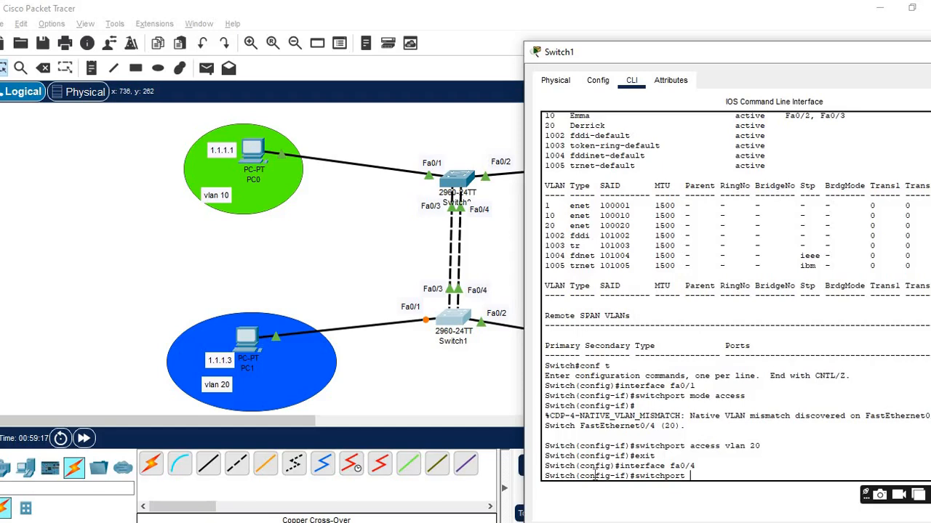
type(" mode access")
key("Return")
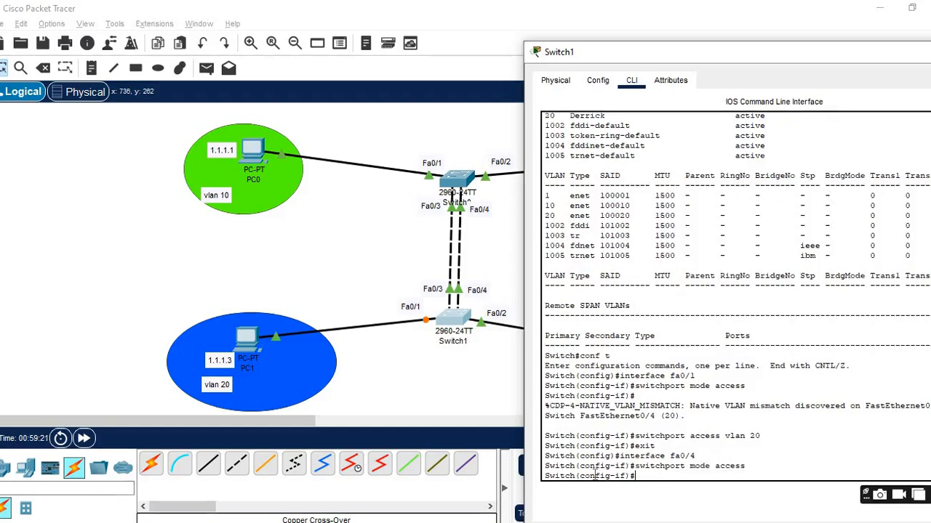
type("switchport acce")
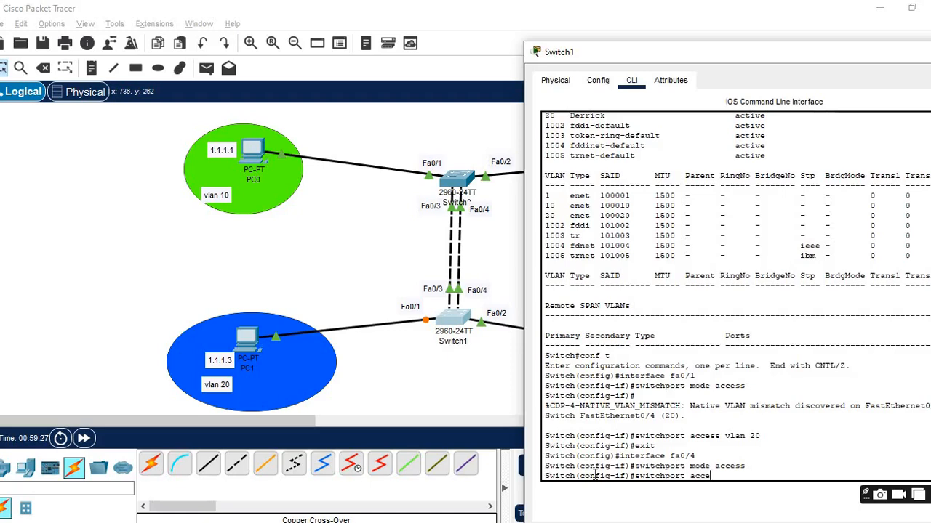
type("ss vlan 20")
key("Return")
type("exit")
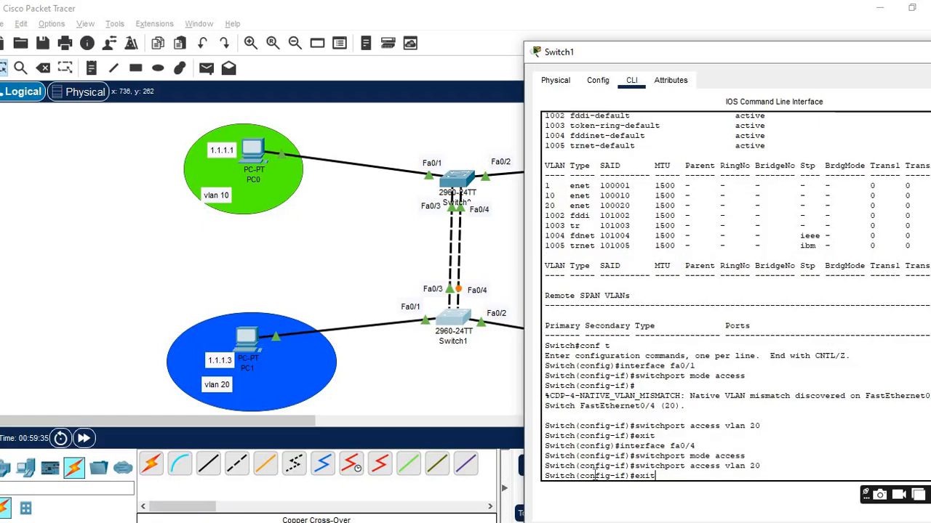
key("Return")
- Leave configuration mode and run show vlan on Switch1 to check Fa0/1 and Fa0/4, and fast-forward the simulation time
type("exit")
key("Return")
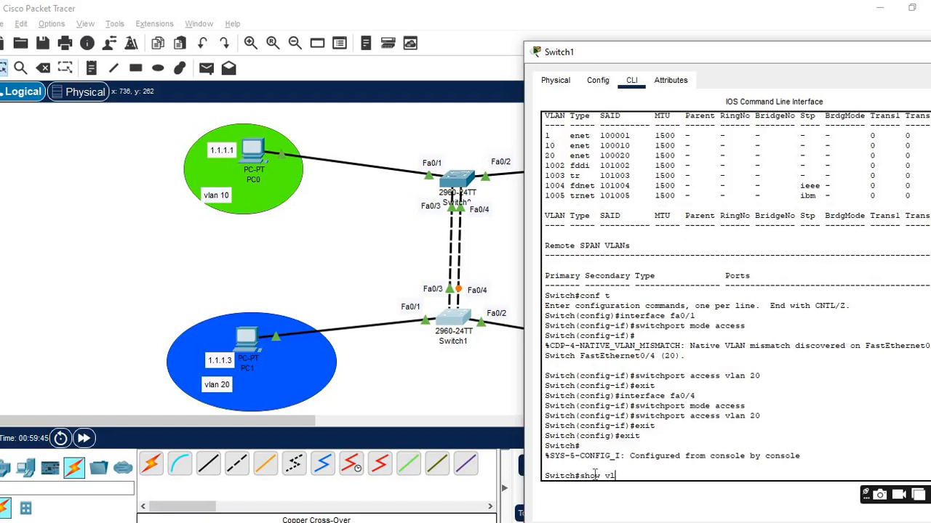
type("show vlan")
key("Return")
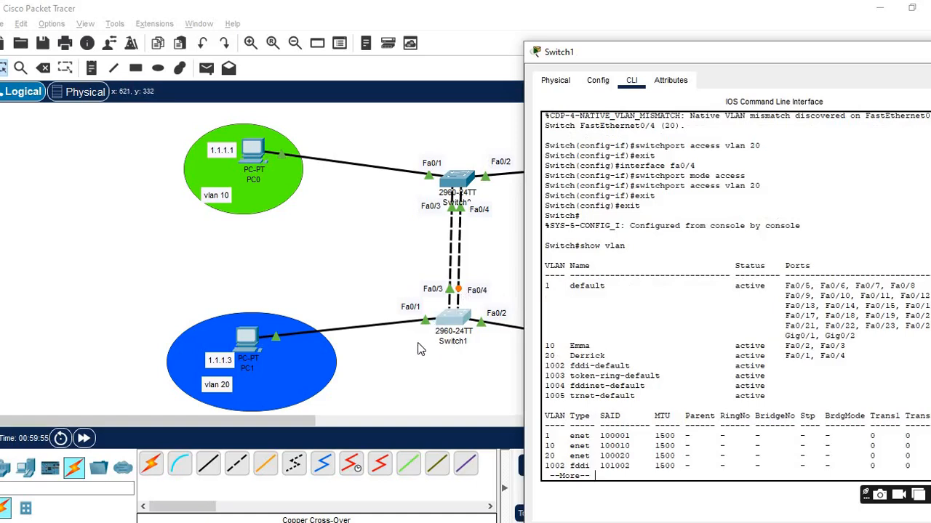
left_click(84, 438)
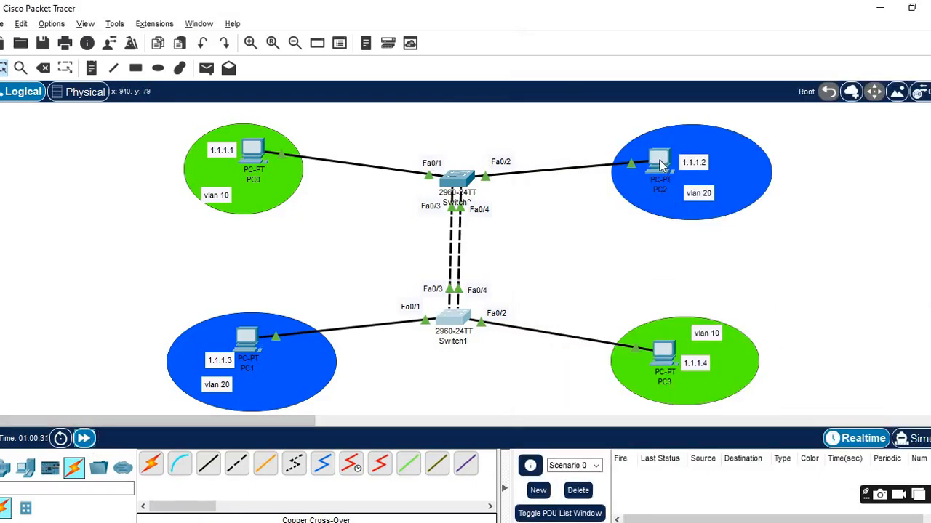
- Open PC2's command prompt and compare the ping attempts to 1.1.1.3 in its output
left_click(660, 164)
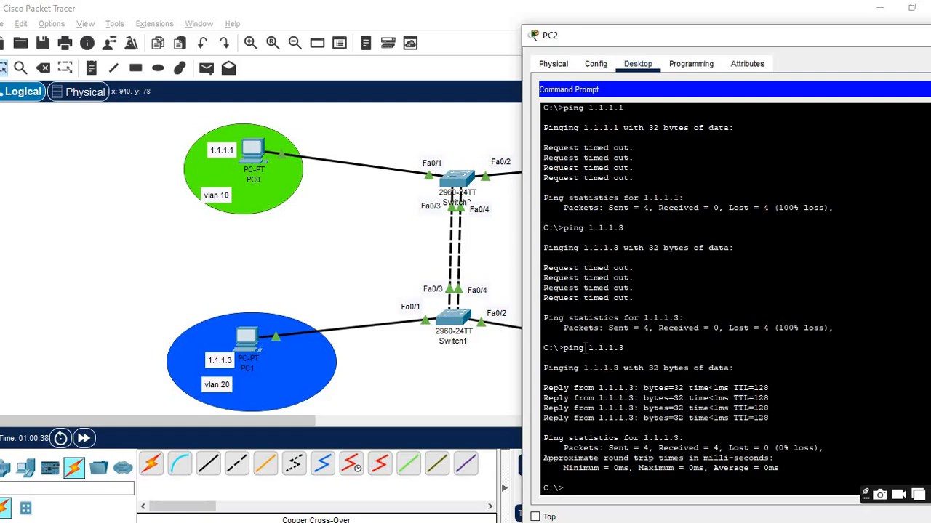
scroll(585, 349, "up", 2)
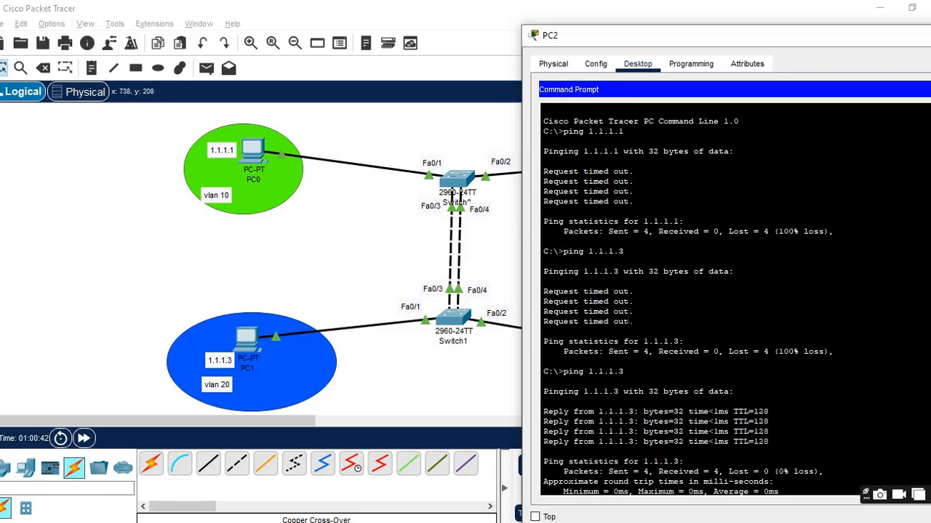
left_click_drag(638, 320, 547, 291)
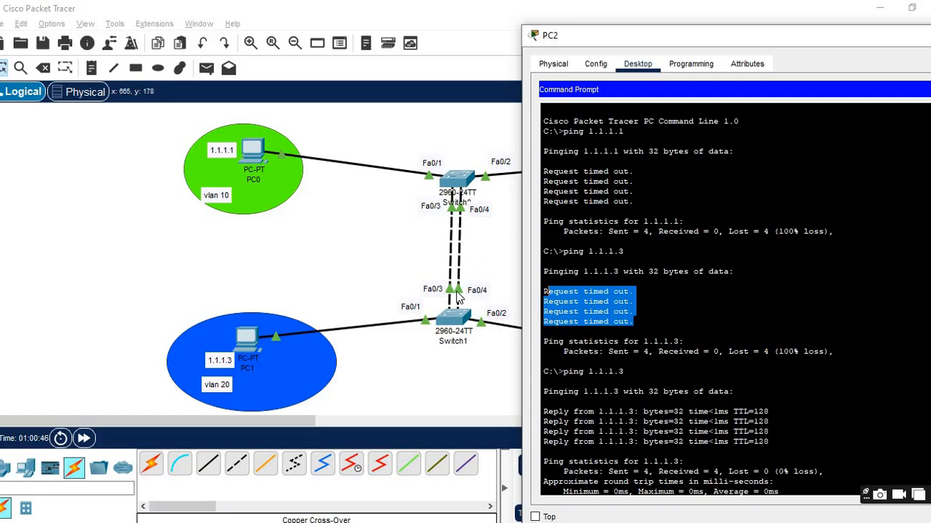
left_click(543, 288)
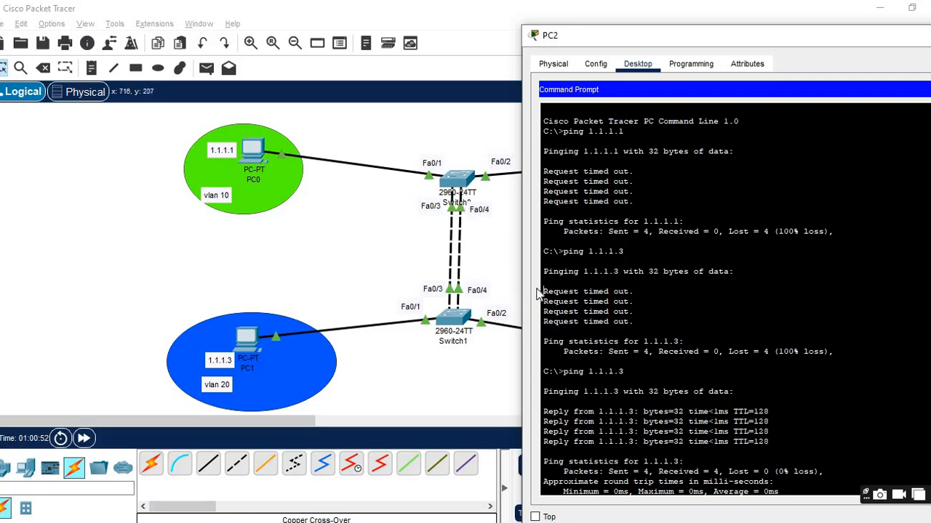
scroll(636, 321, "down", 1)
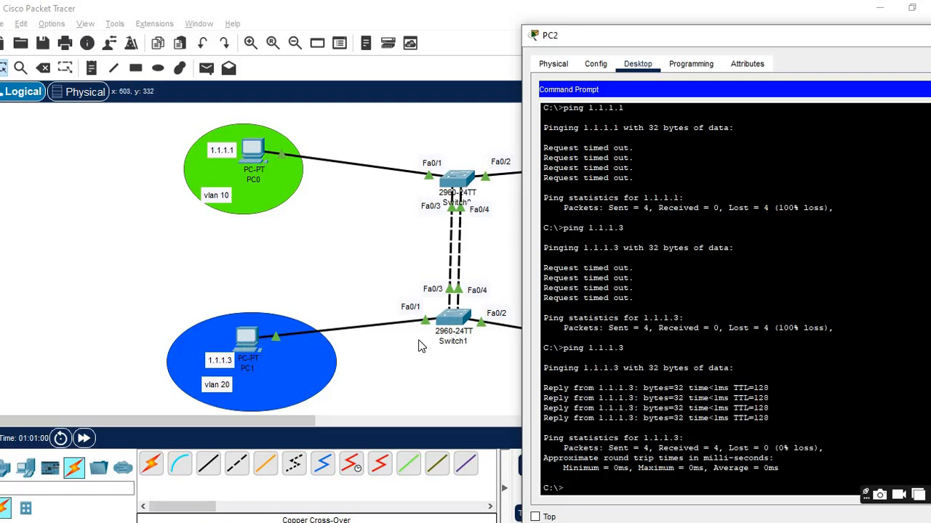
- Repeat the ping from PC2 to 1.1.1.3 and return to the network topology
key("Up")
key("Return")
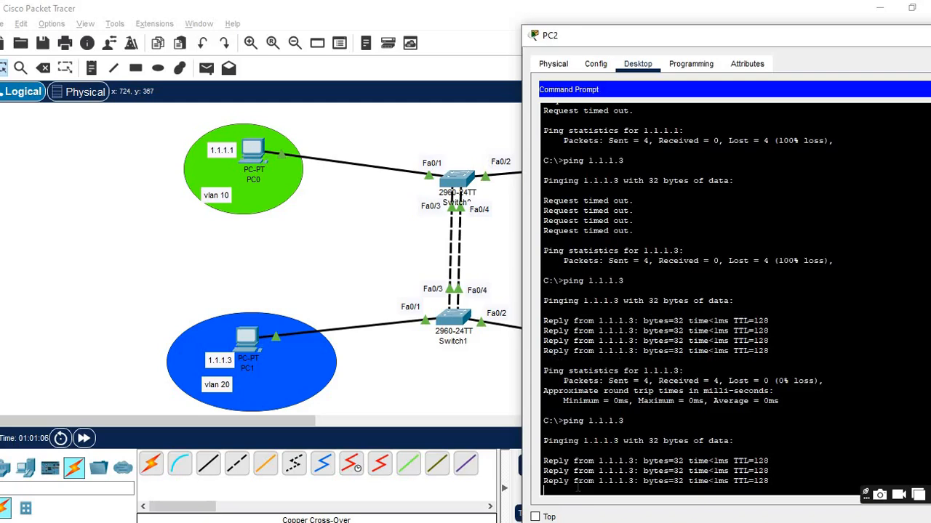
left_click(411, 397)
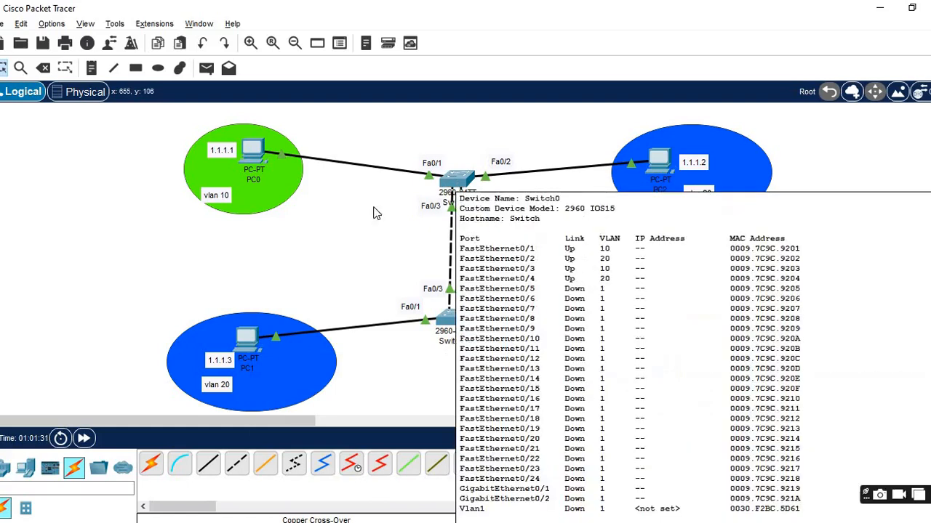
mouse_move(455, 188)
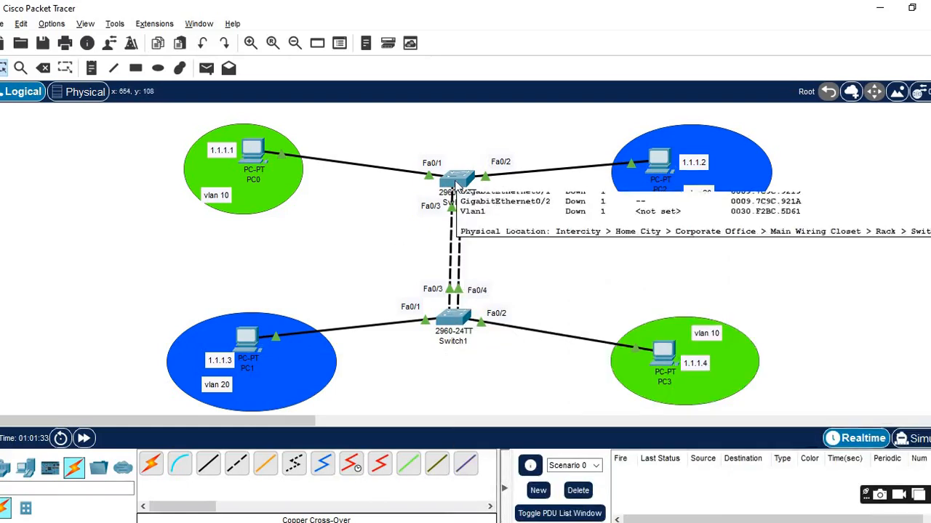